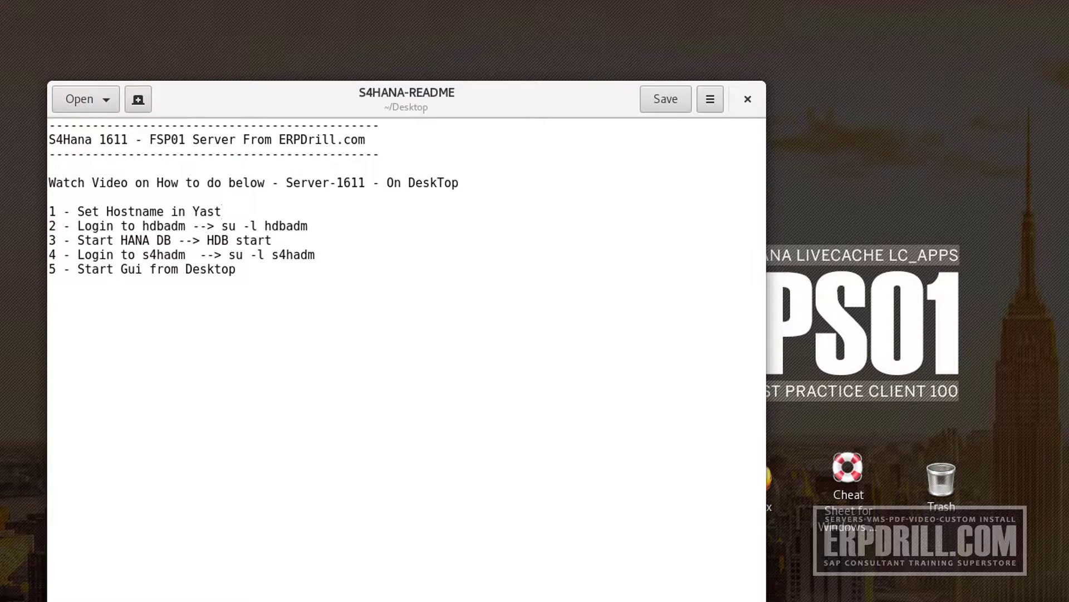
Launch YaST Administrator Settings and move the README notes out of the way
click(36, 589)
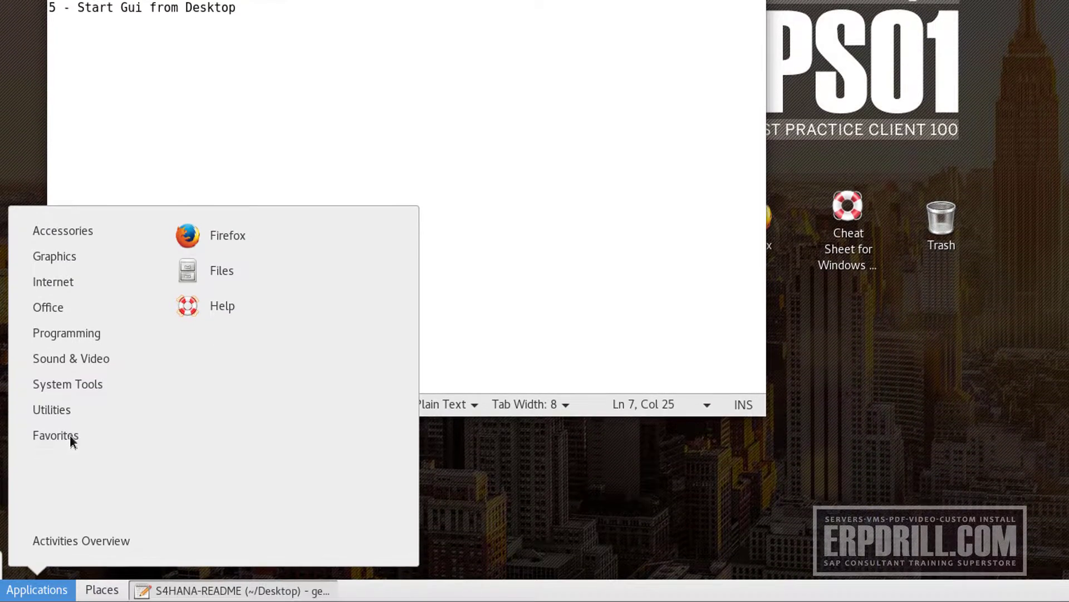
mouse_move(83, 385)
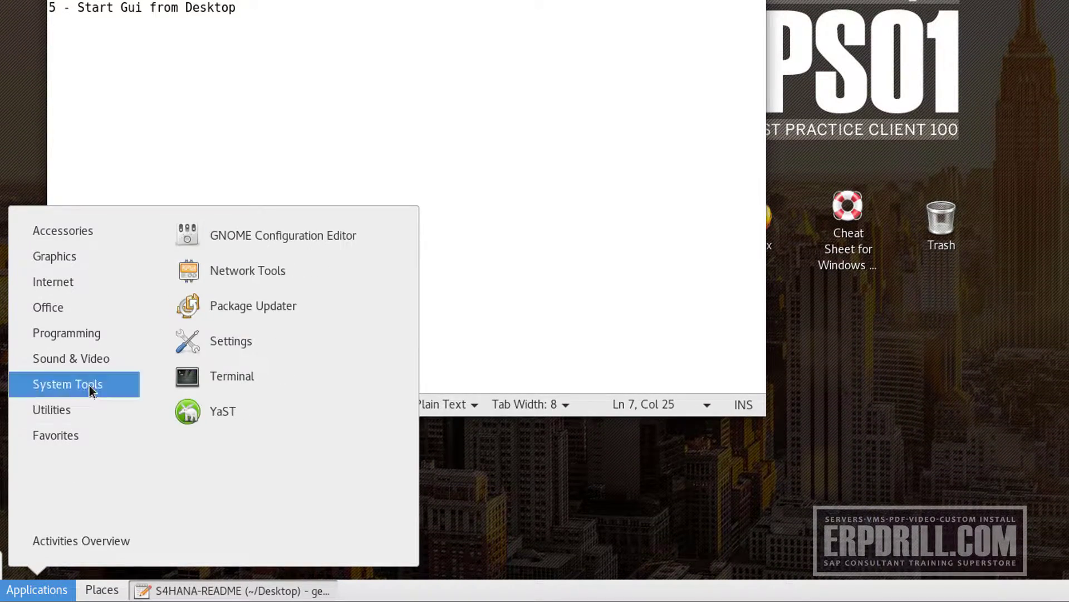
click(188, 433)
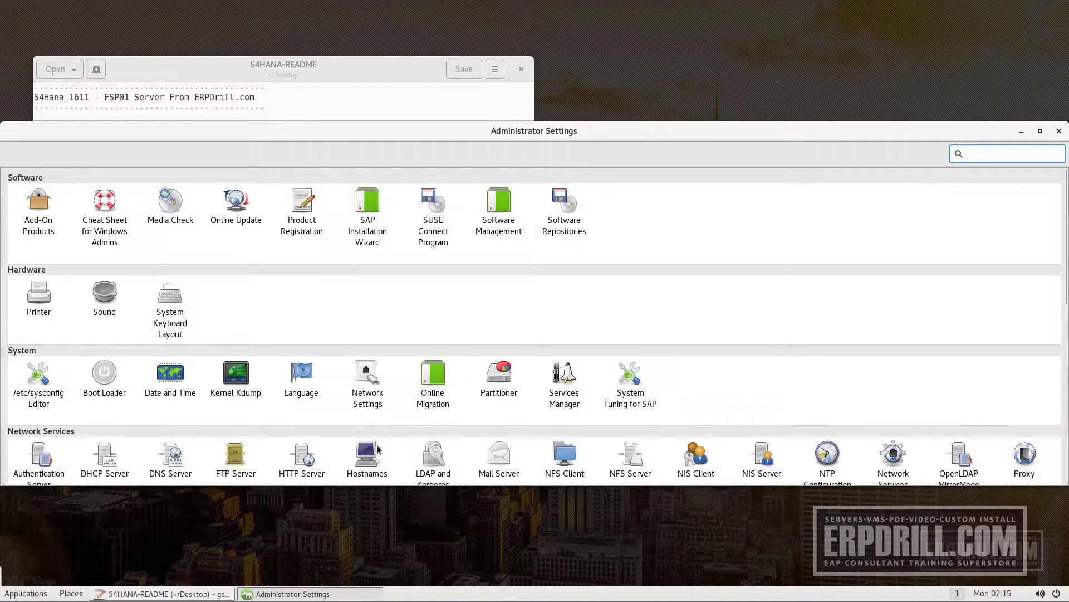
drag(390, 74, 840, 17)
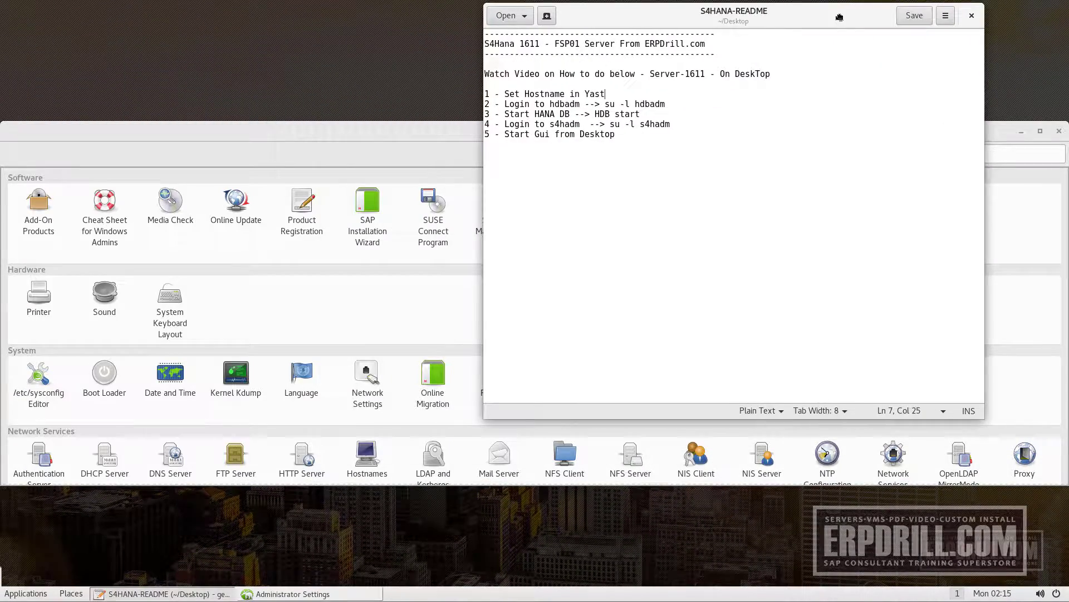
click(383, 194)
Open Hostnames showing 10.0.0.50 as s4hana128.4vm.com (alias s4hana128), then open the Home folder
scroll(405, 461, down, 3)
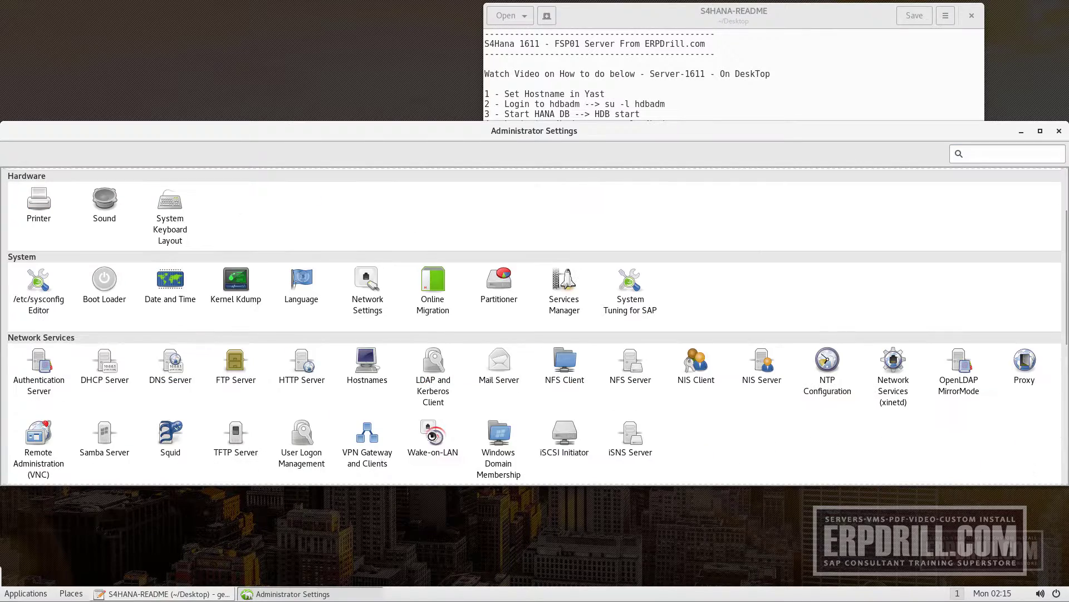
click(367, 362)
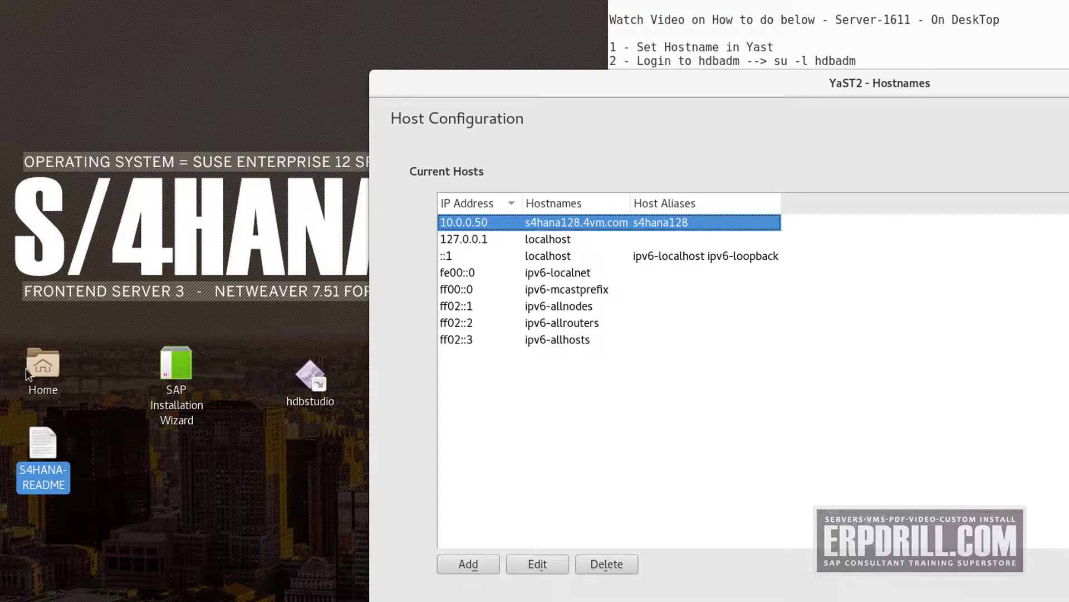
double_click(26, 372)
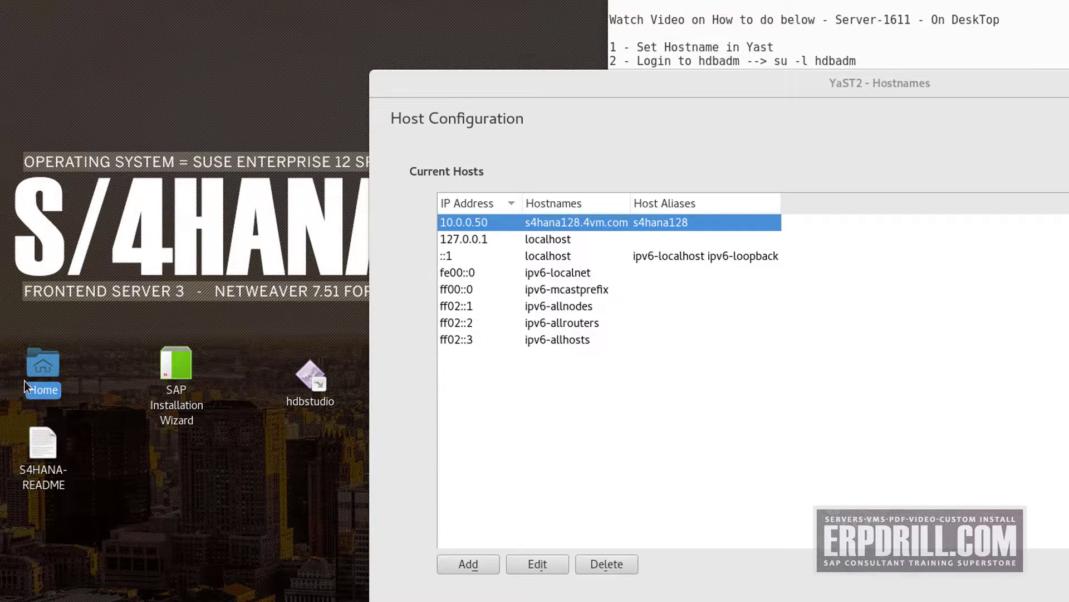
Open a terminal in the Home folder and run ifconfig to list network interfaces
right_click(269, 188)
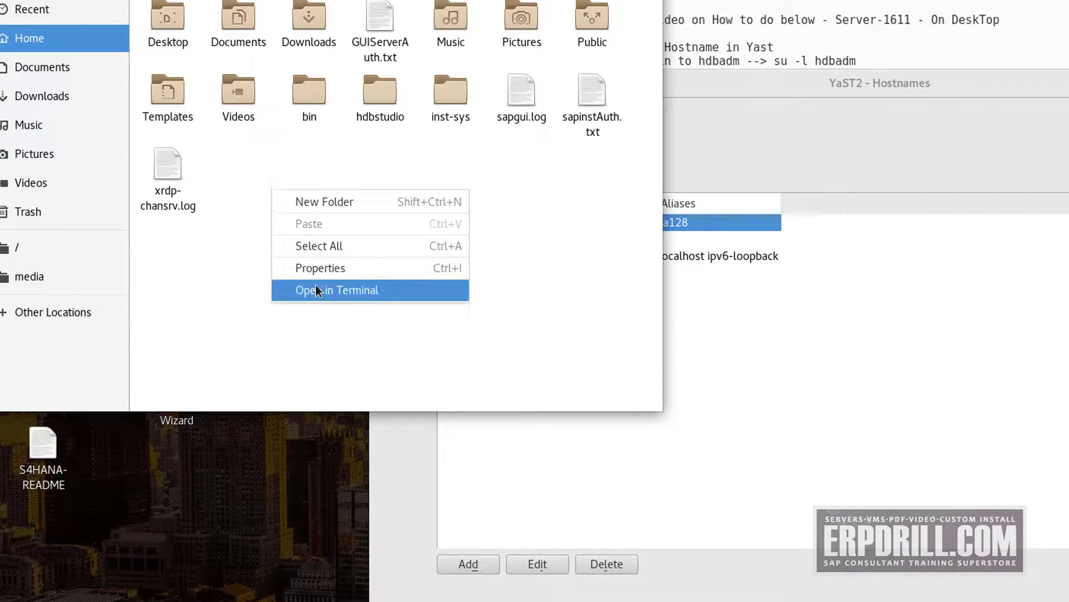
click(315, 286)
text(ifocnfig)
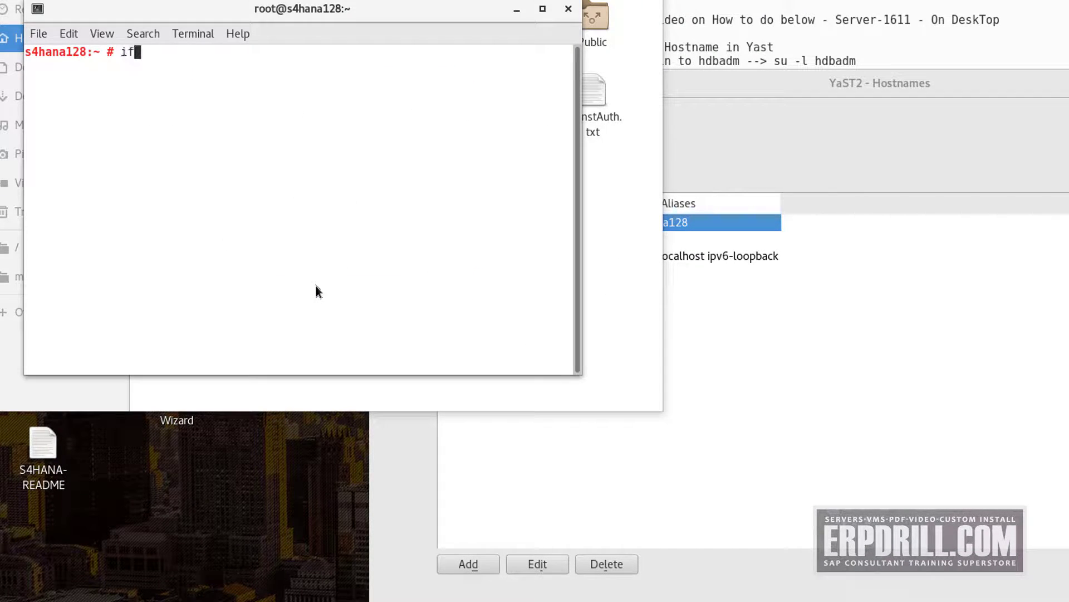
key(Return)
text(ifconfig)
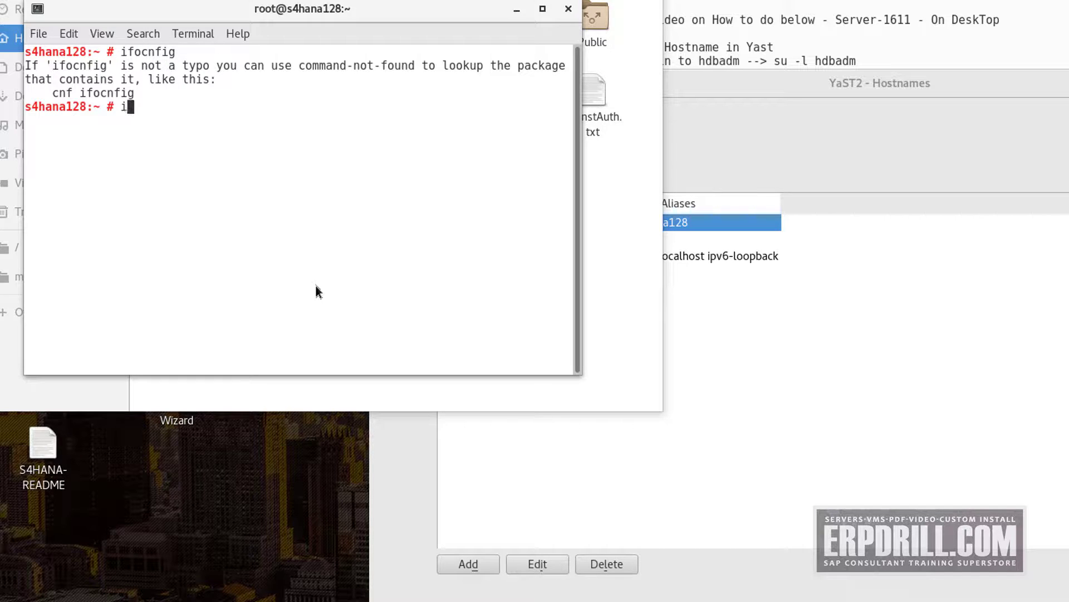
key(Return)
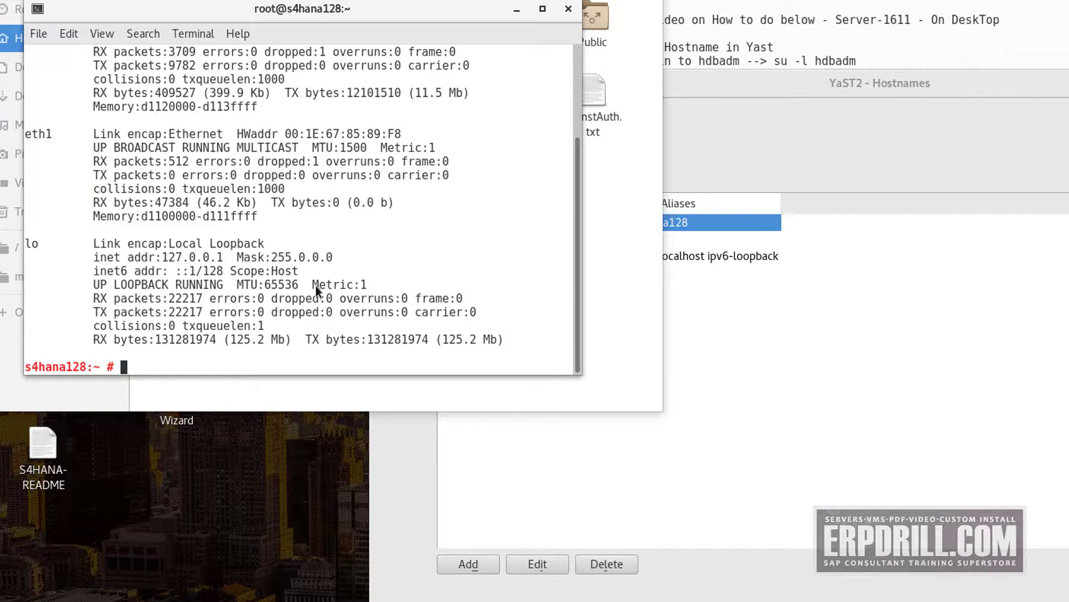
Confirm eth0's address 10.0.0.50 matches the hosts entry, then close Hostnames and the terminal
scroll(185, 174, up, 3)
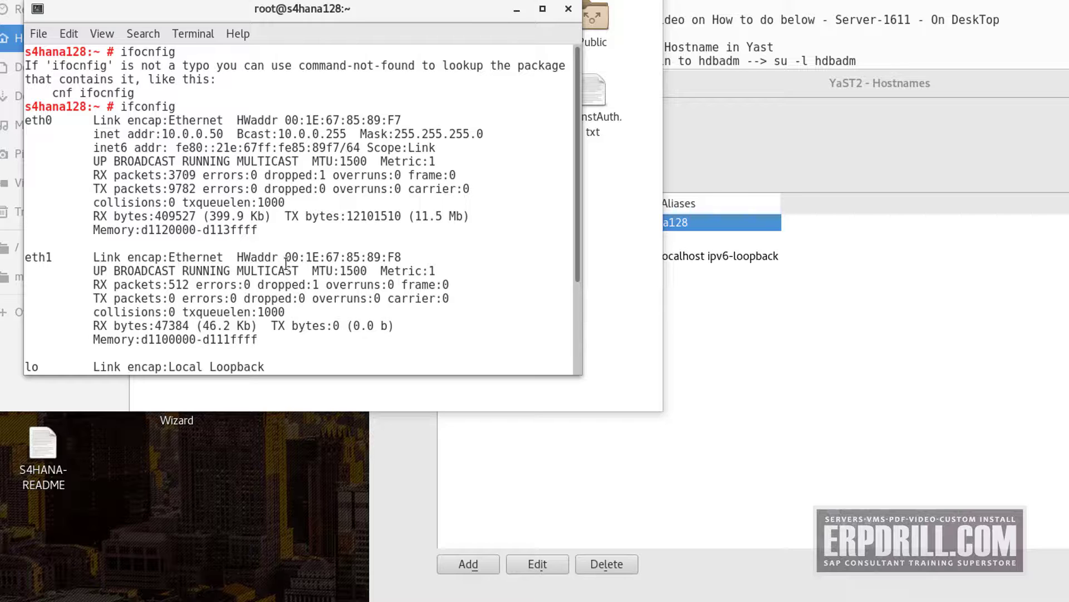
drag(162, 133, 217, 134)
click(879, 311)
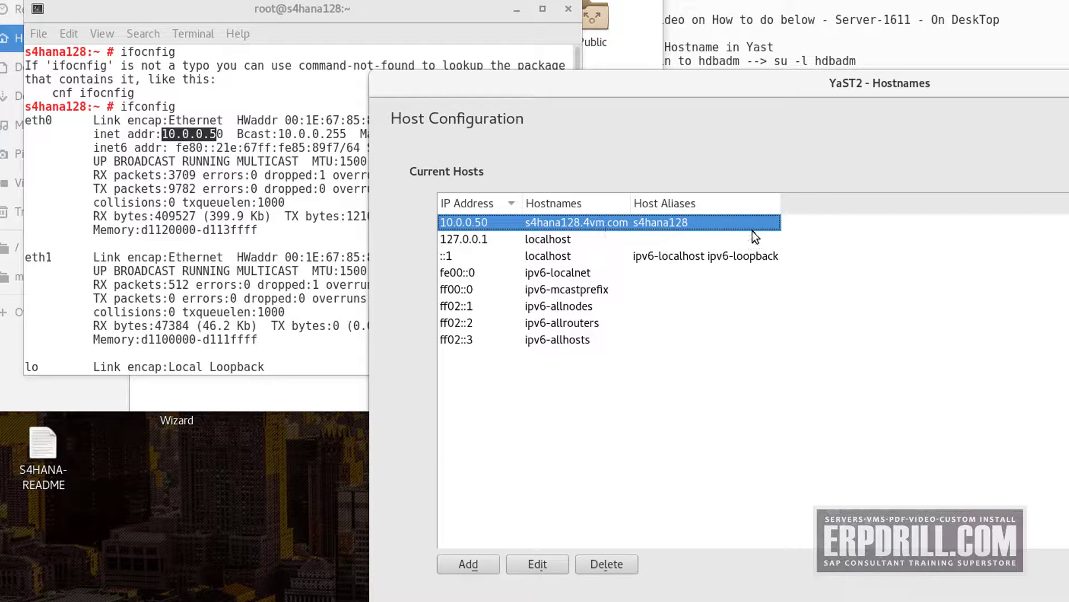
key(alt+F4)
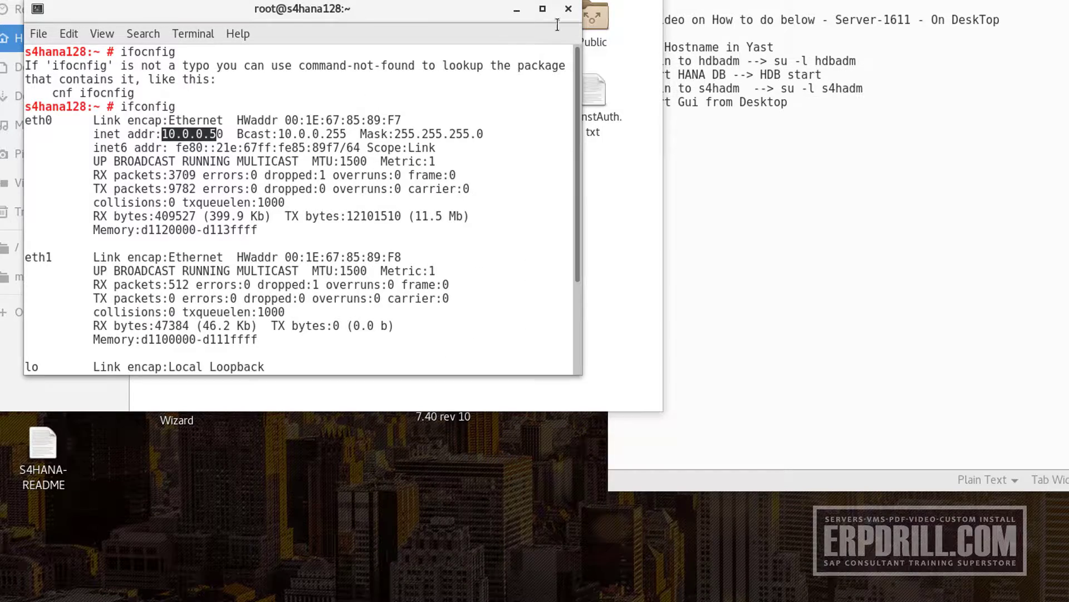
click(569, 9)
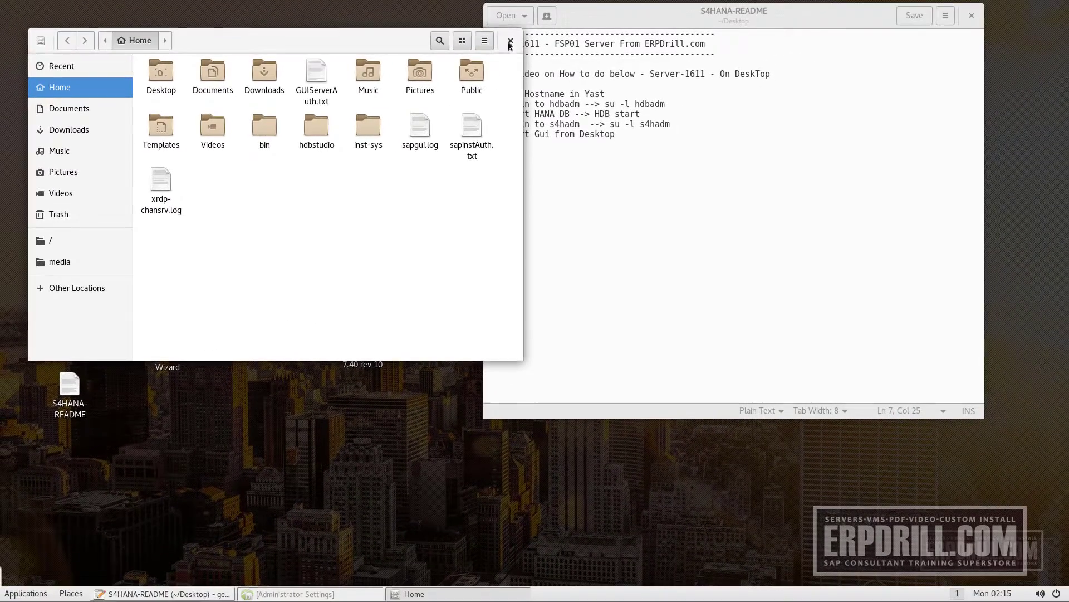
Open a fresh terminal from the Home folder and switch to the hdbadm user with su -l hdbadm
key(alt+F4)
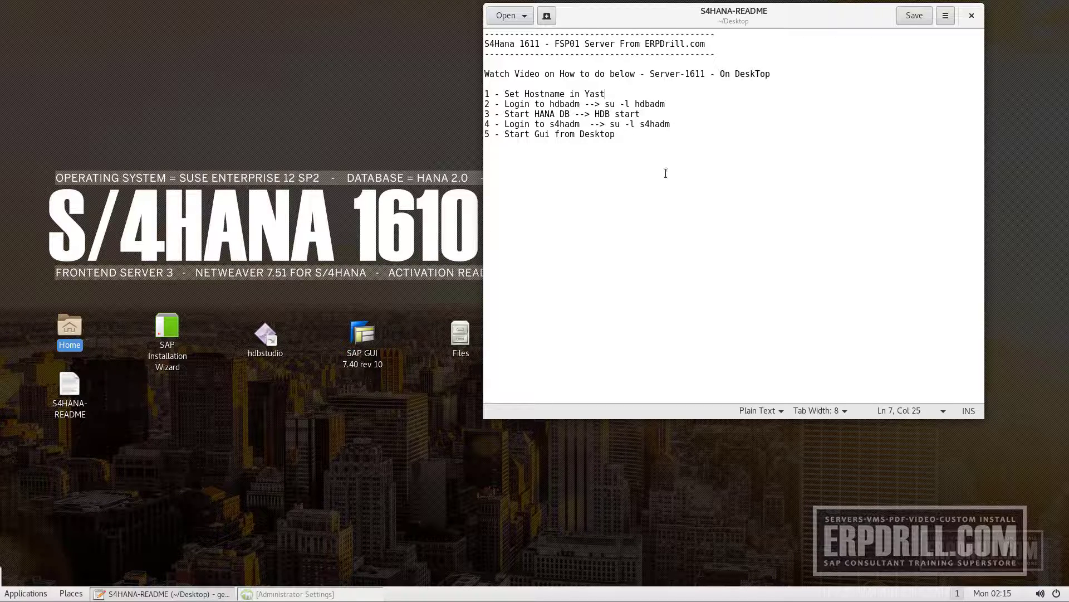
double_click(75, 338)
right_click(300, 169)
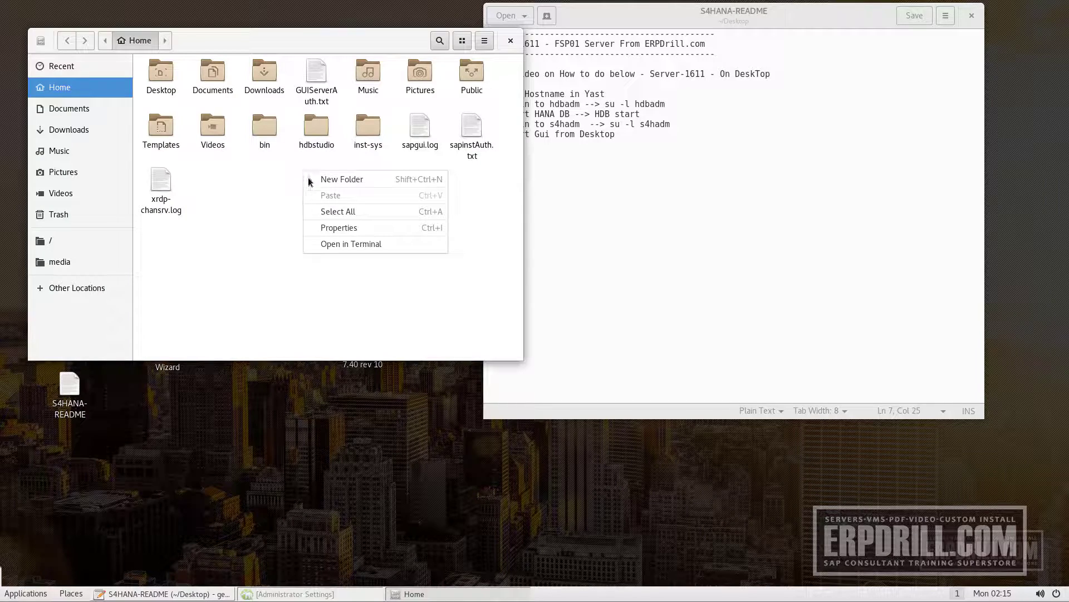
click(343, 245)
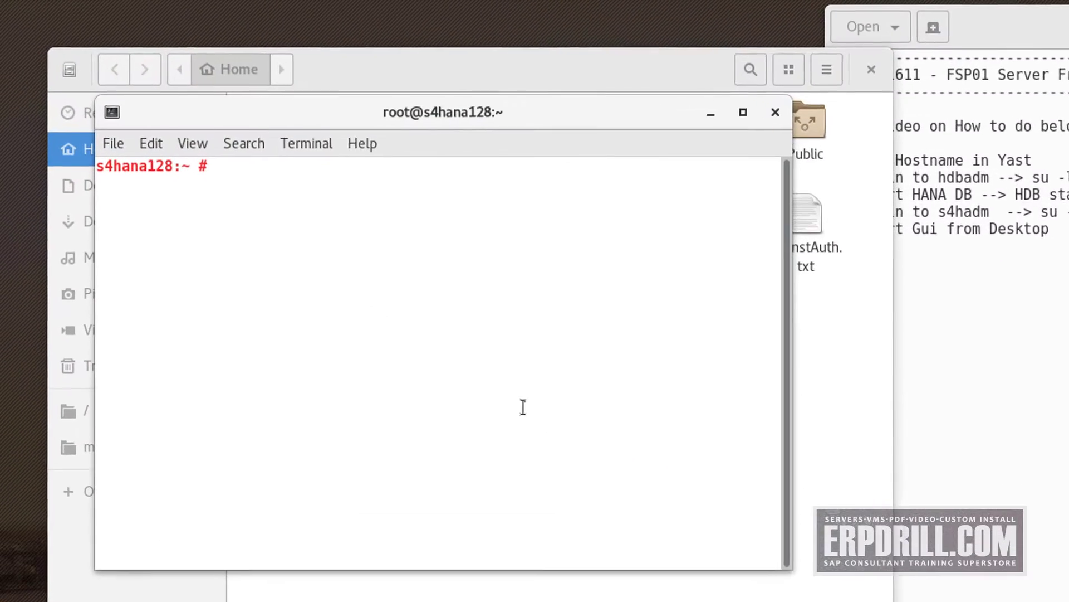
text(s)
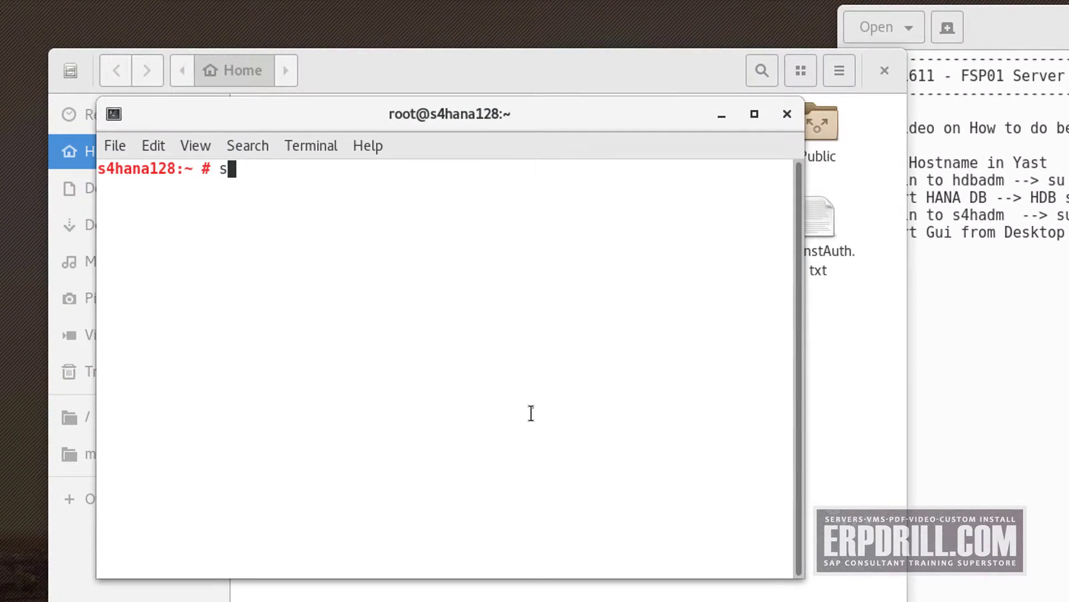
text(u -l hdadm)
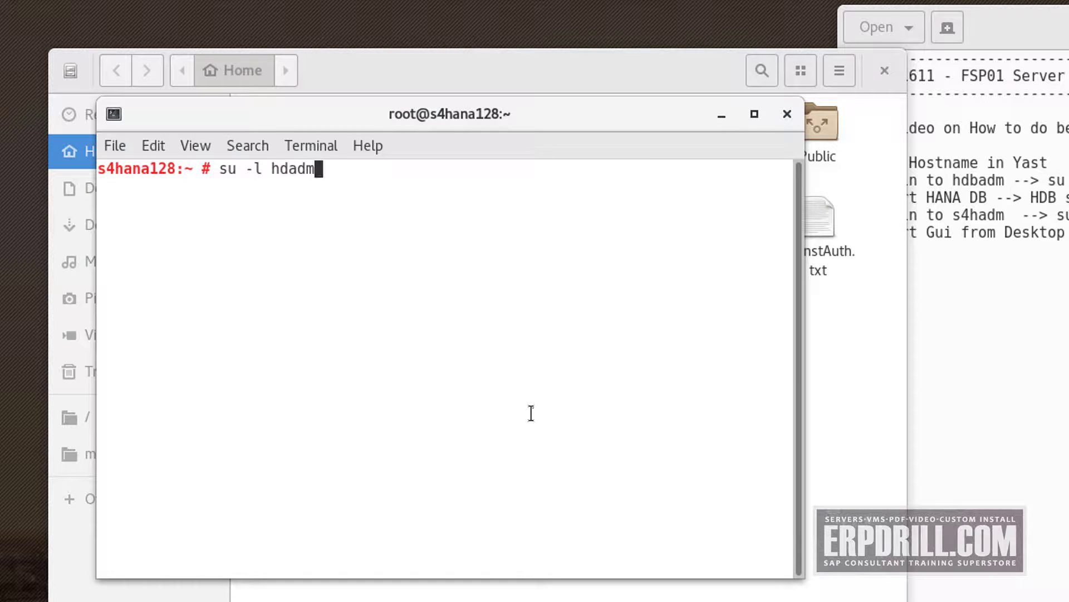
key(BackSpace)
key(BackSpace)
key(BackSpace)
text(badm)
key(Return)
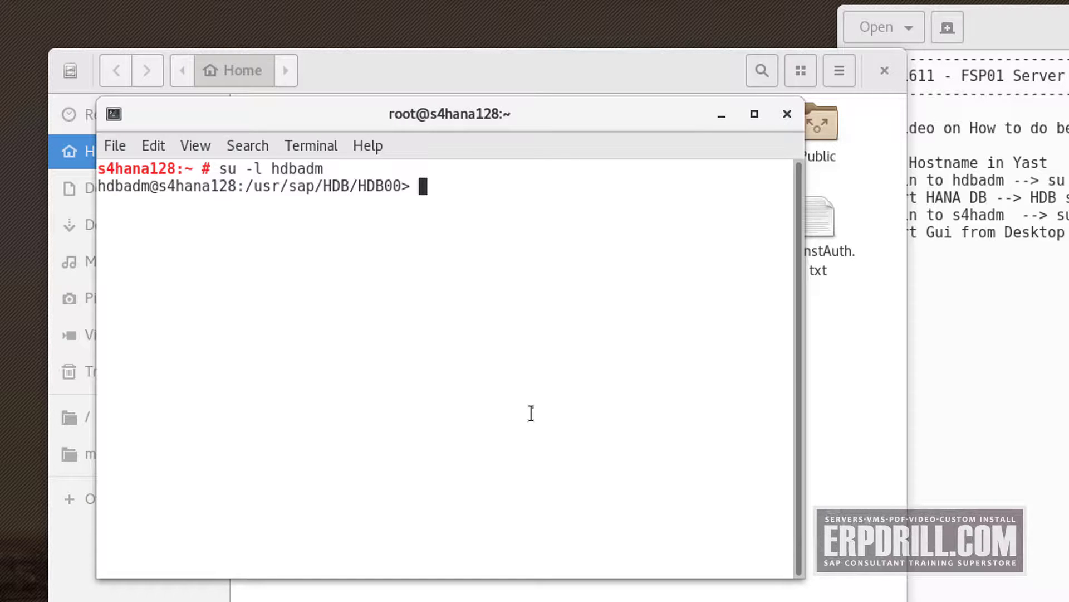
Run HDB start until it reports Start OK, then minimize the terminal
text(HDB start)
key(Return)
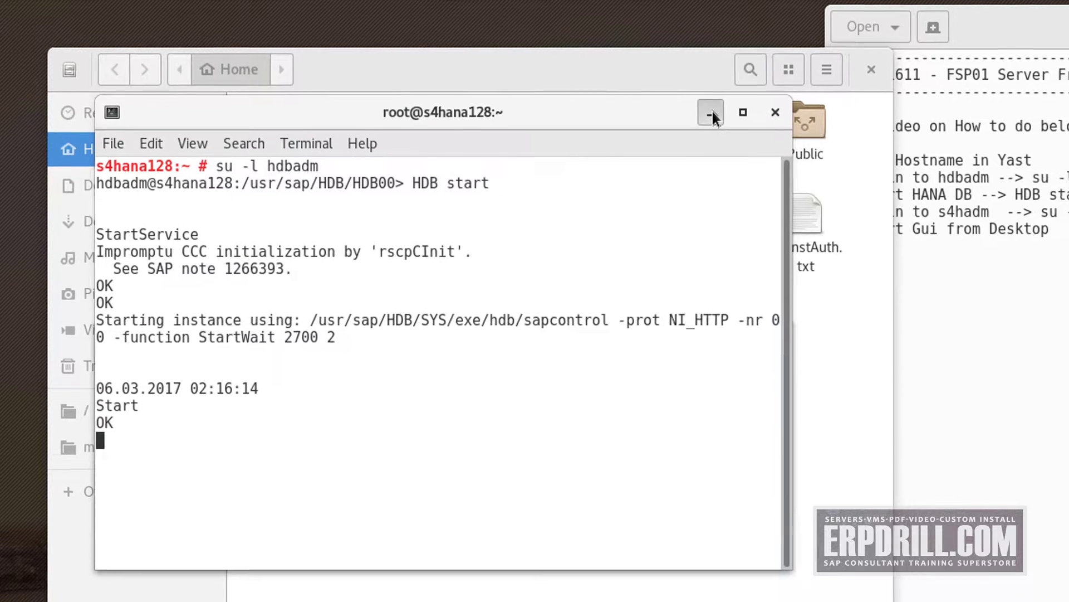
click(711, 113)
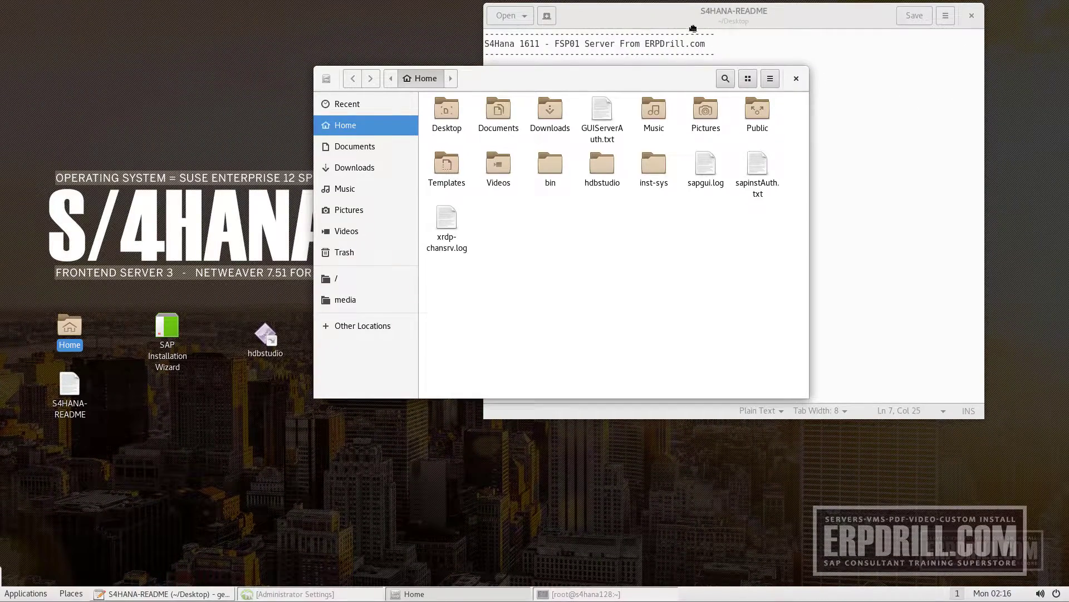
Relaunch YaST Administrator Settings from the applications menu
drag(693, 28, 694, 28)
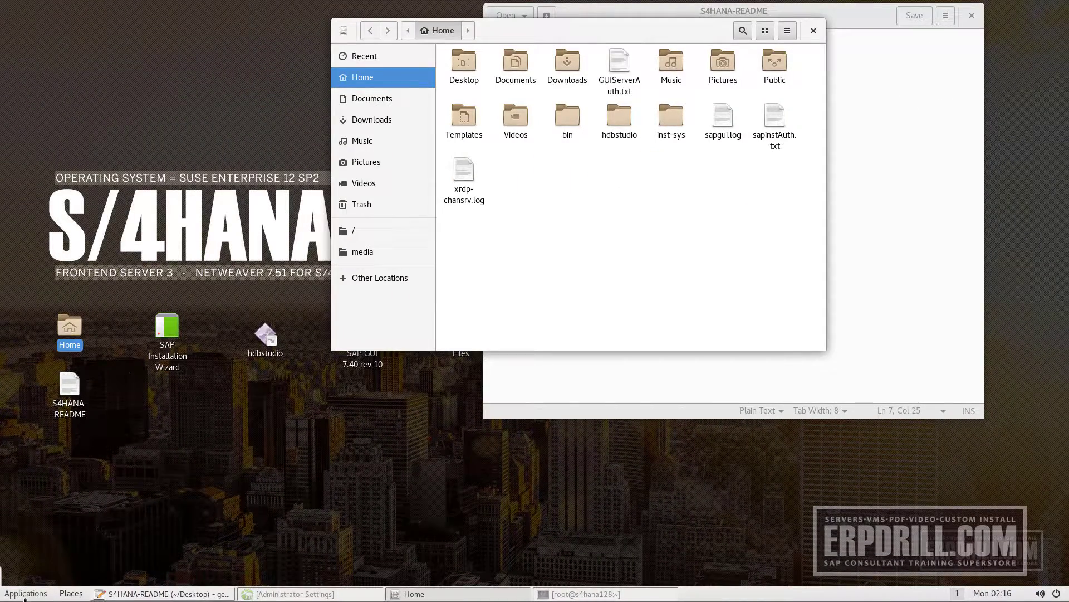
click(24, 595)
mouse_move(65, 452)
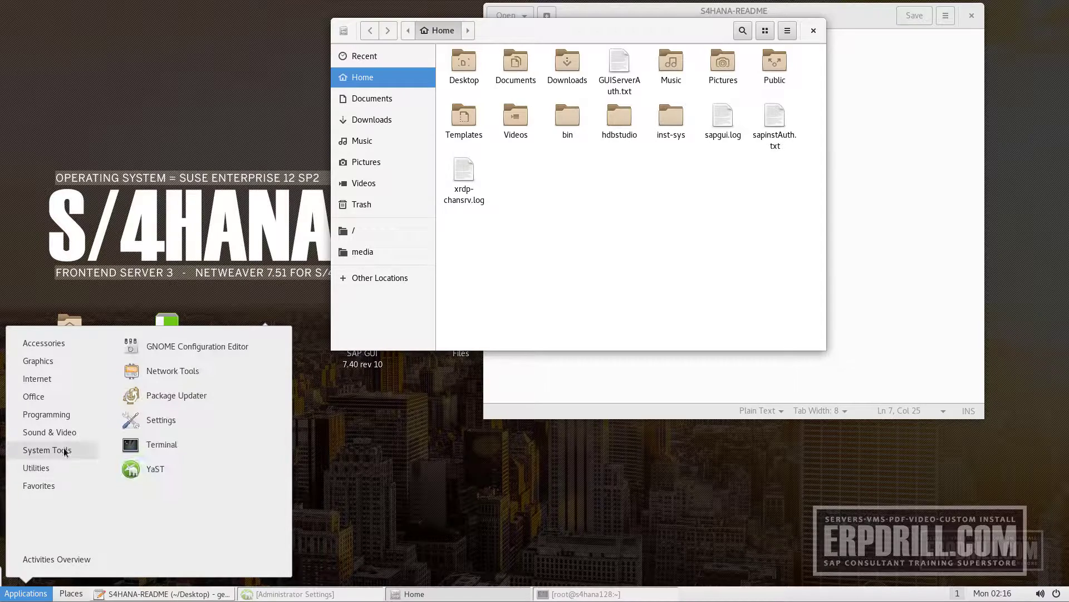
click(139, 469)
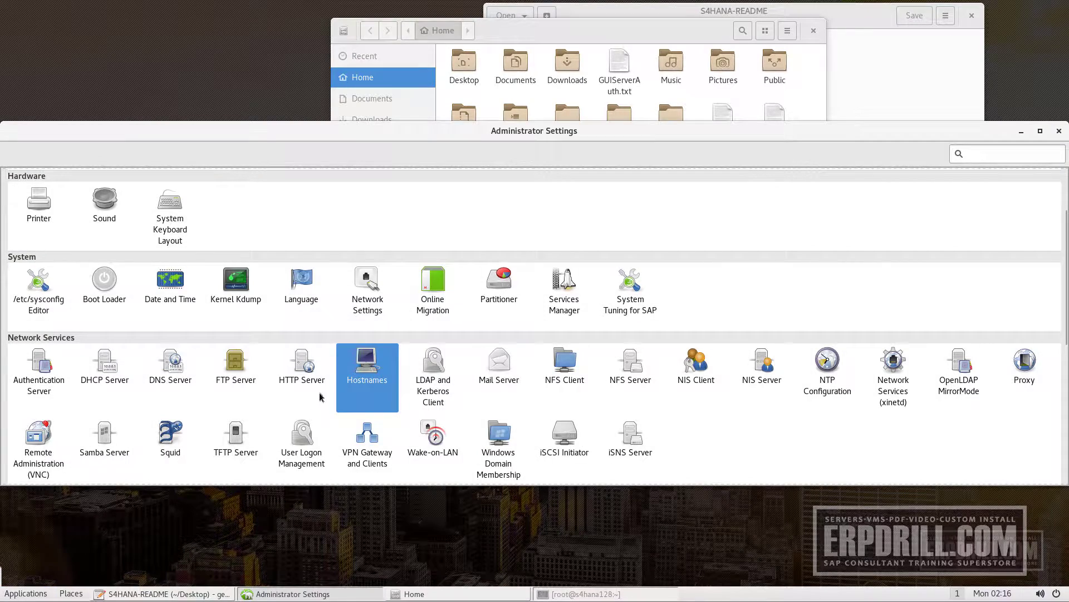
scroll(320, 397, down, 3)
scroll(320, 397, down, 5)
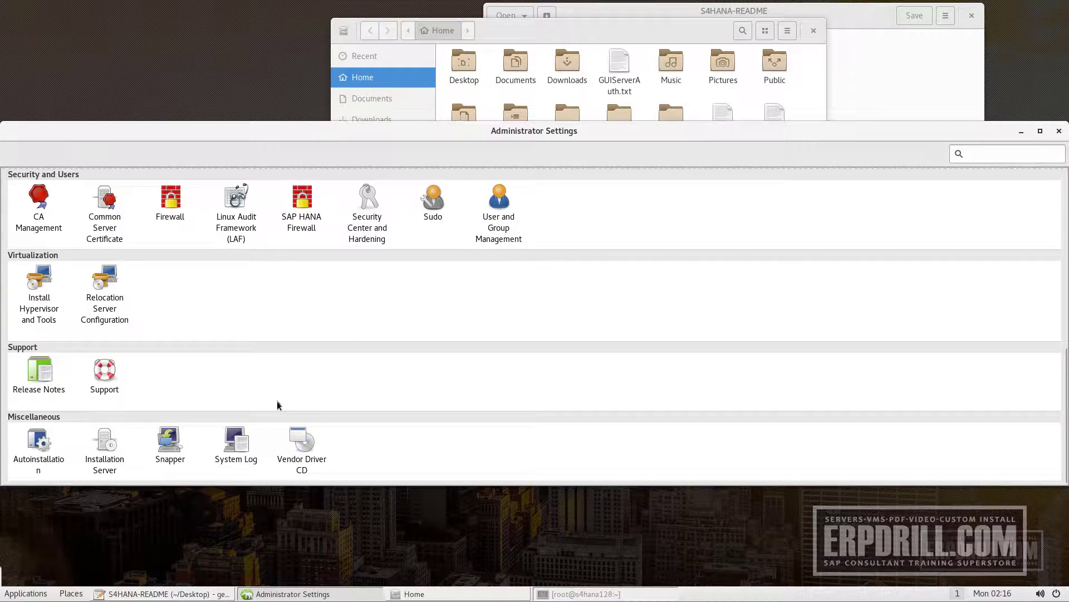
Scroll through the YaST administration modules, then show the System Tools applications
scroll(203, 419, up, 6)
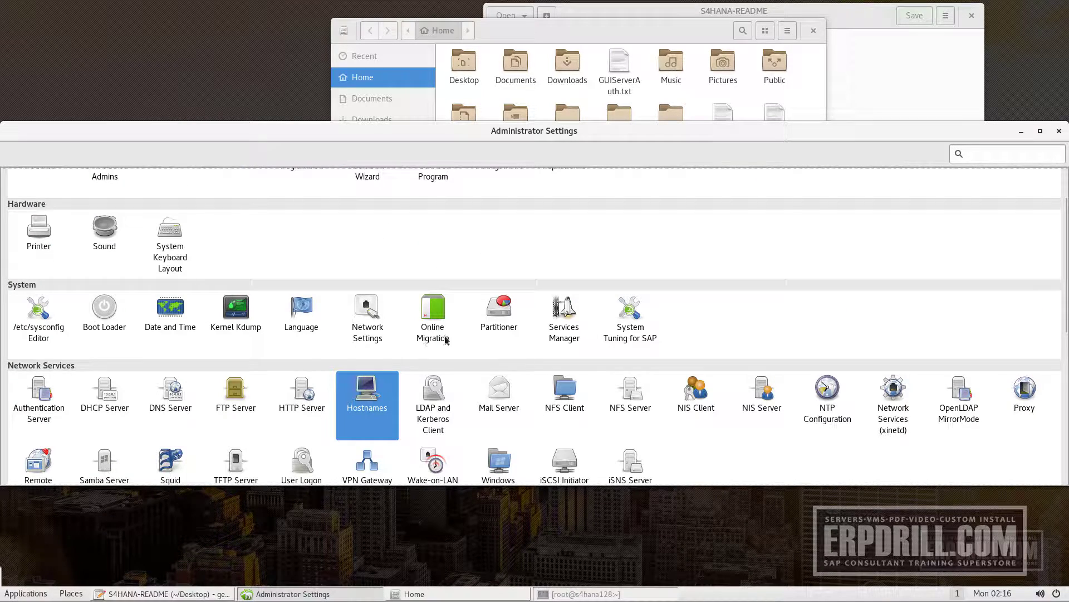
scroll(574, 376, up, 2)
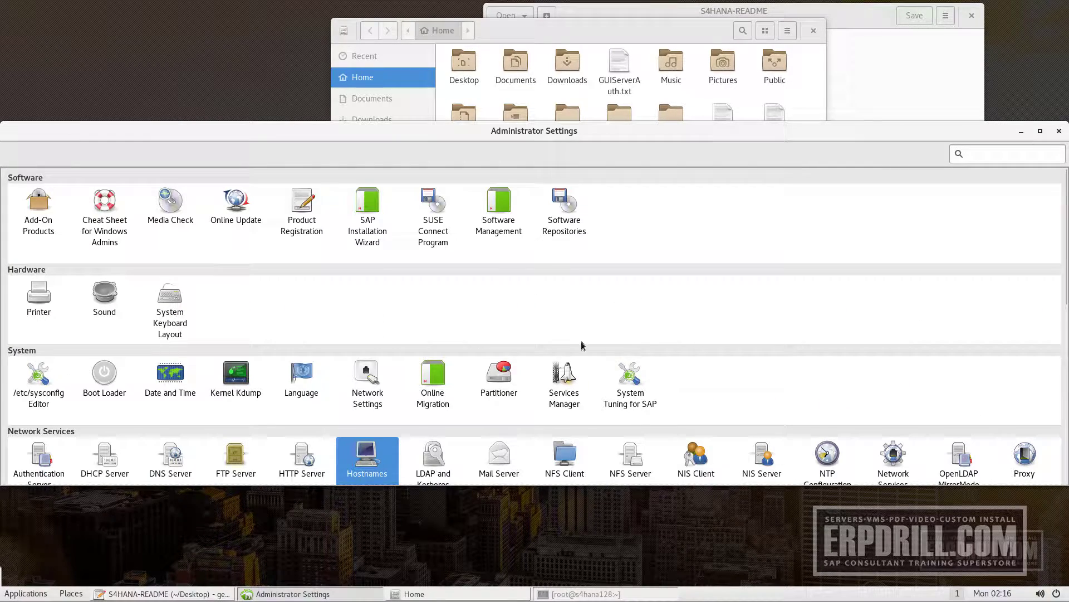
scroll(583, 345, down, 3)
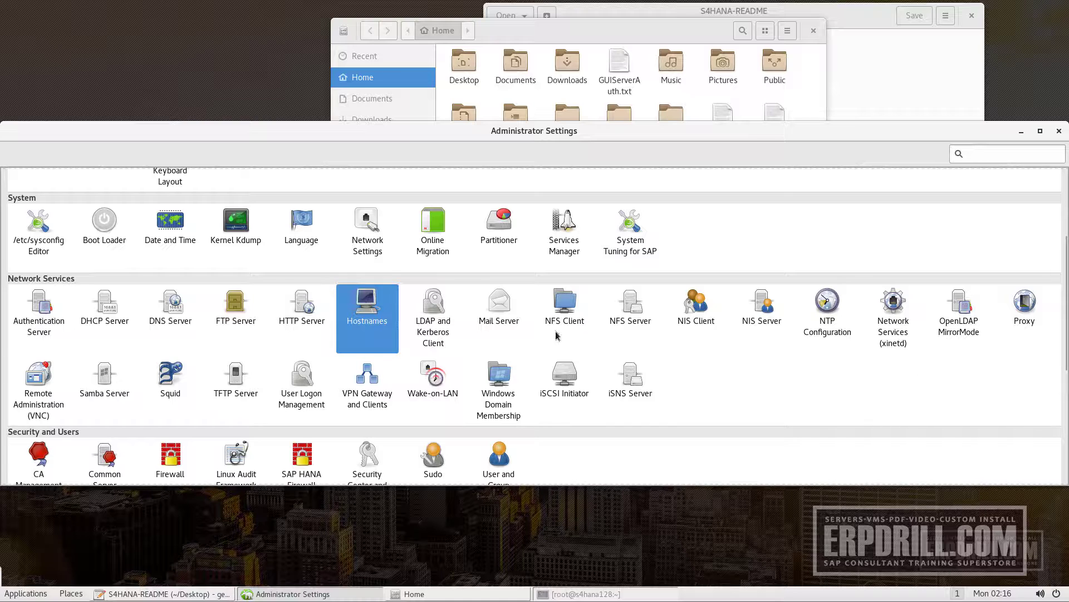
scroll(613, 356, down, 5)
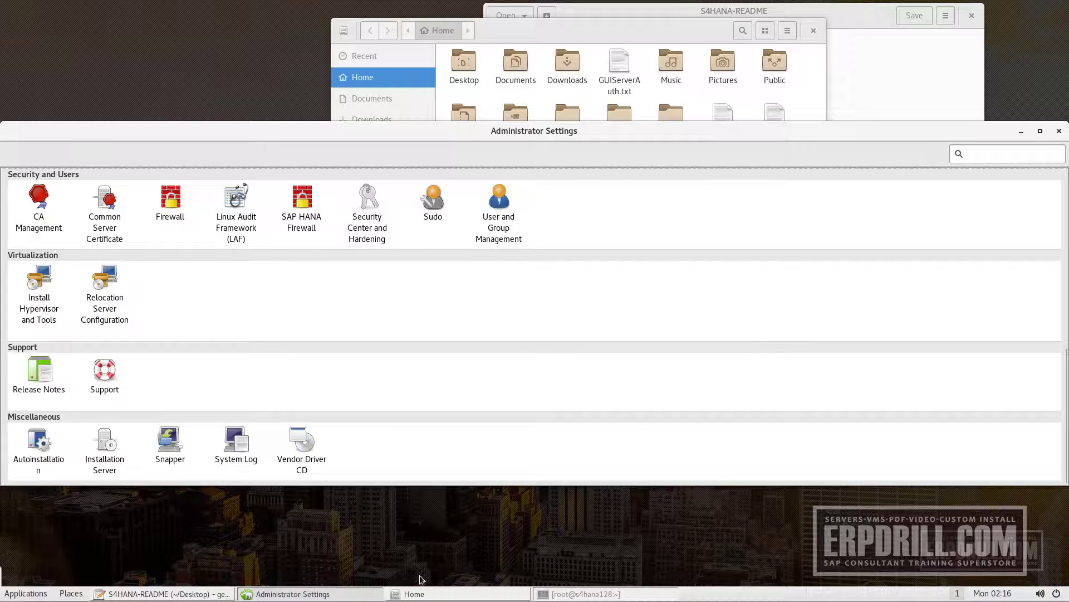
scroll(211, 312, up, 2)
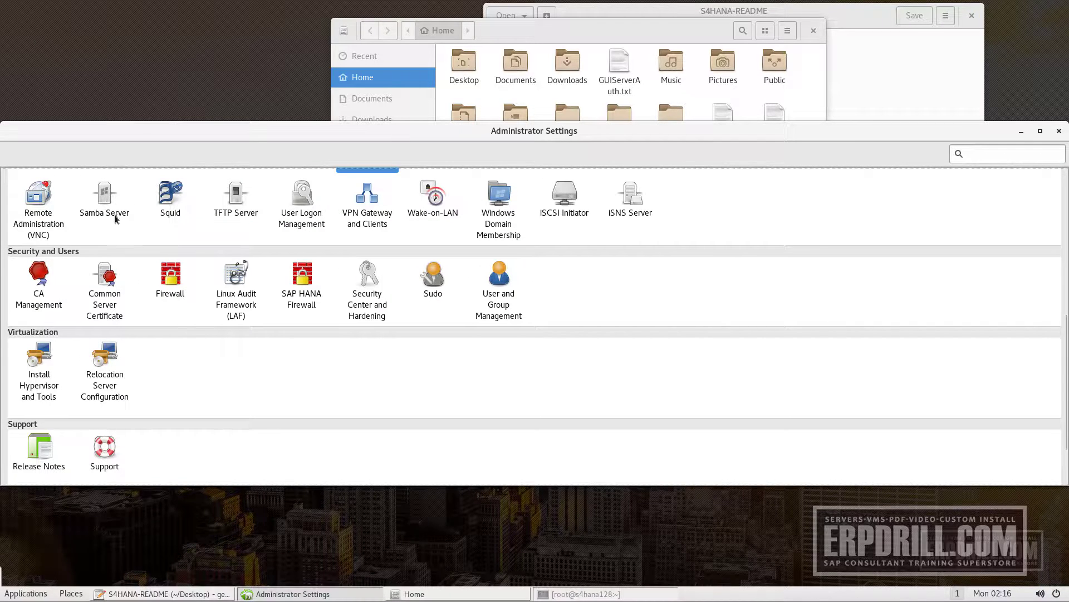
scroll(162, 250, up, 2)
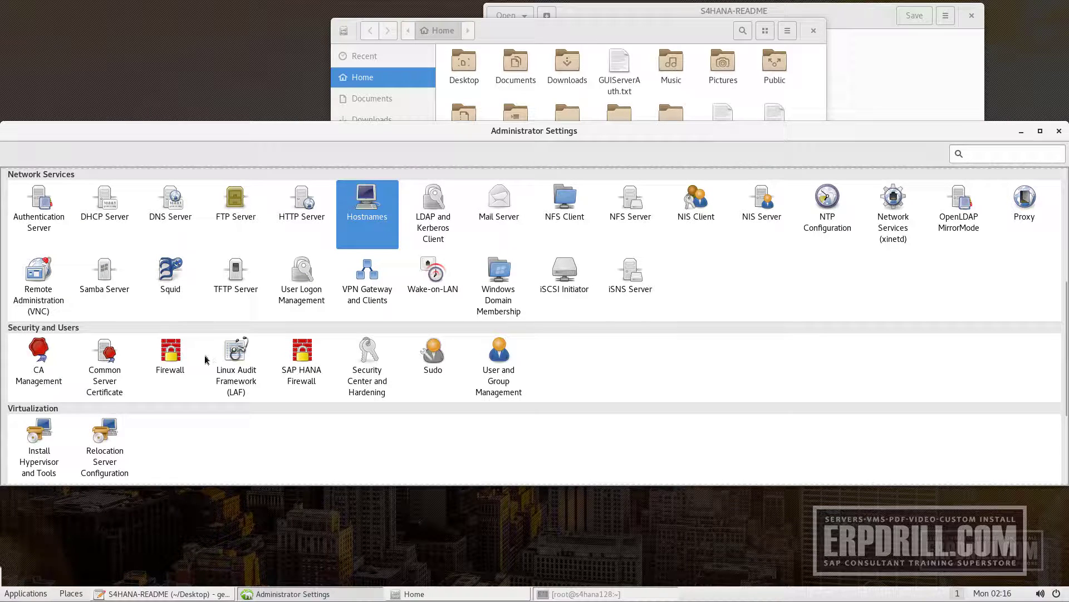
click(25, 593)
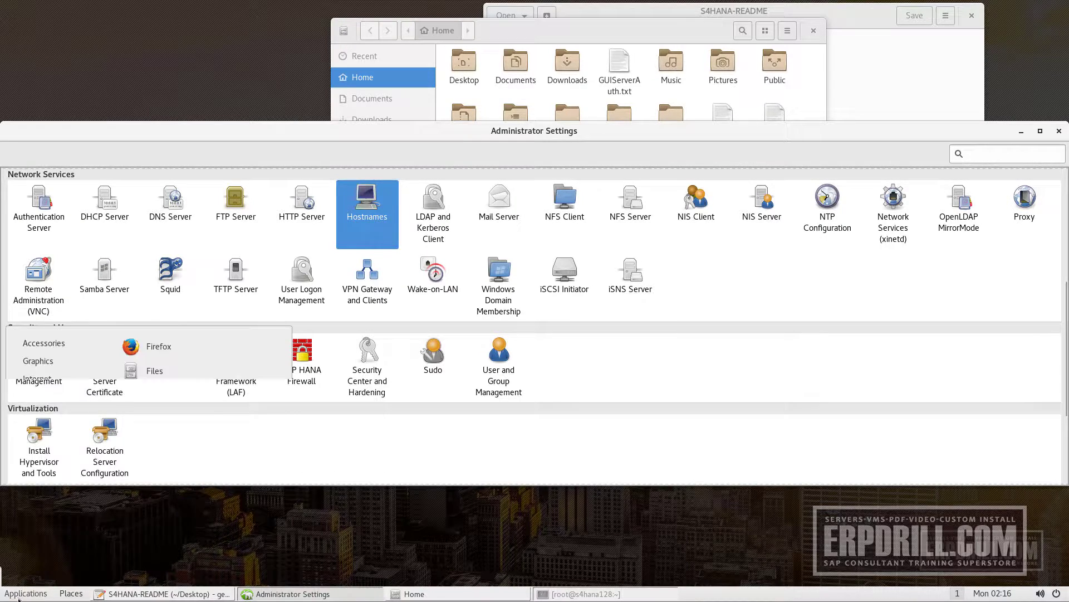
click(48, 454)
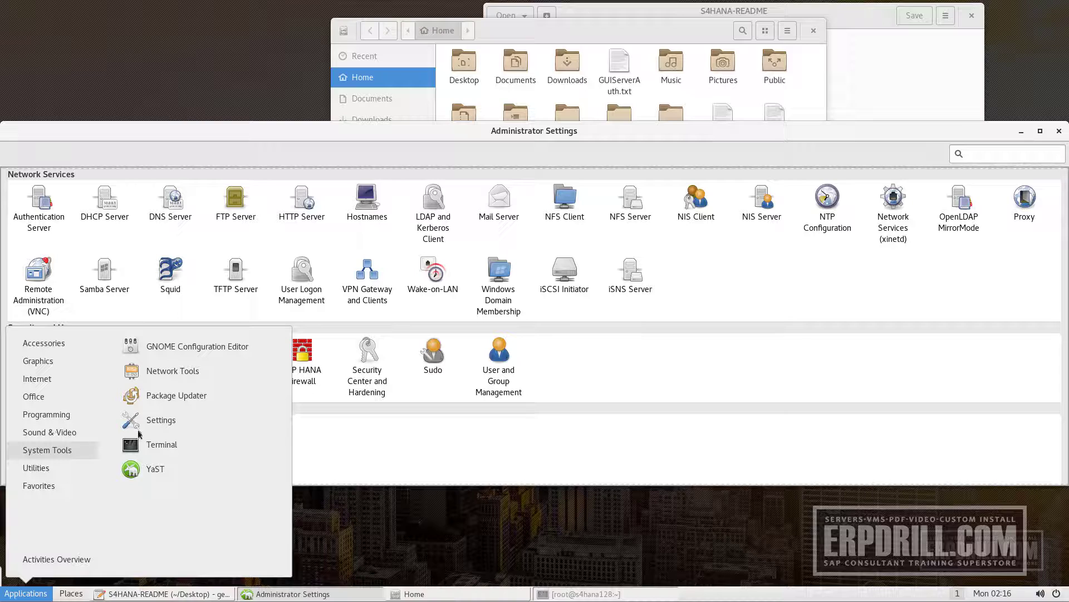
Open Settings Details and highlight the processor: Xeon(R) CPU E5-2660 v2 × 40
click(149, 427)
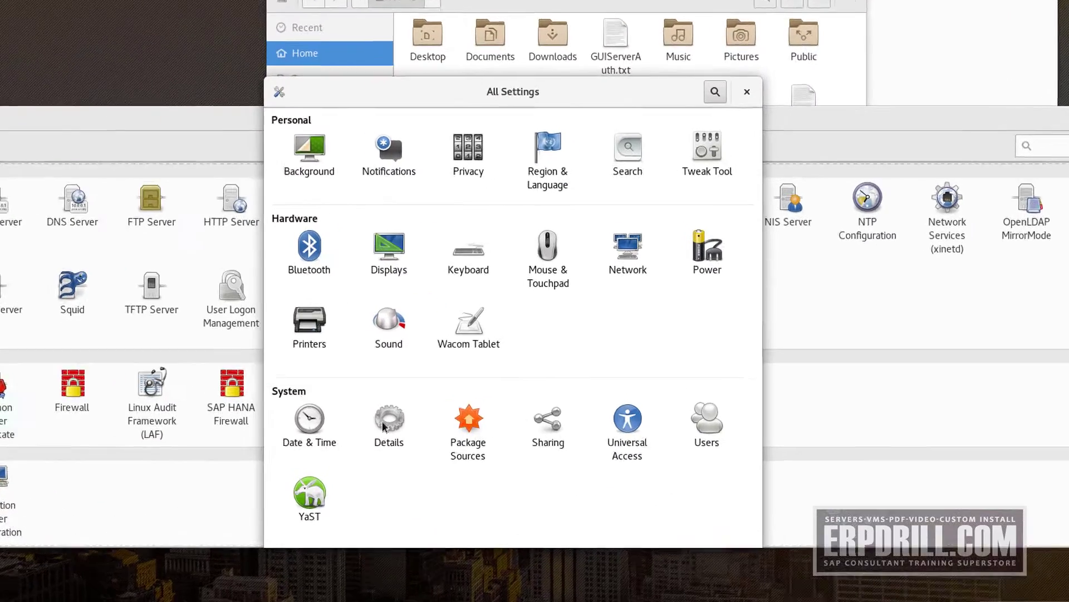
click(432, 380)
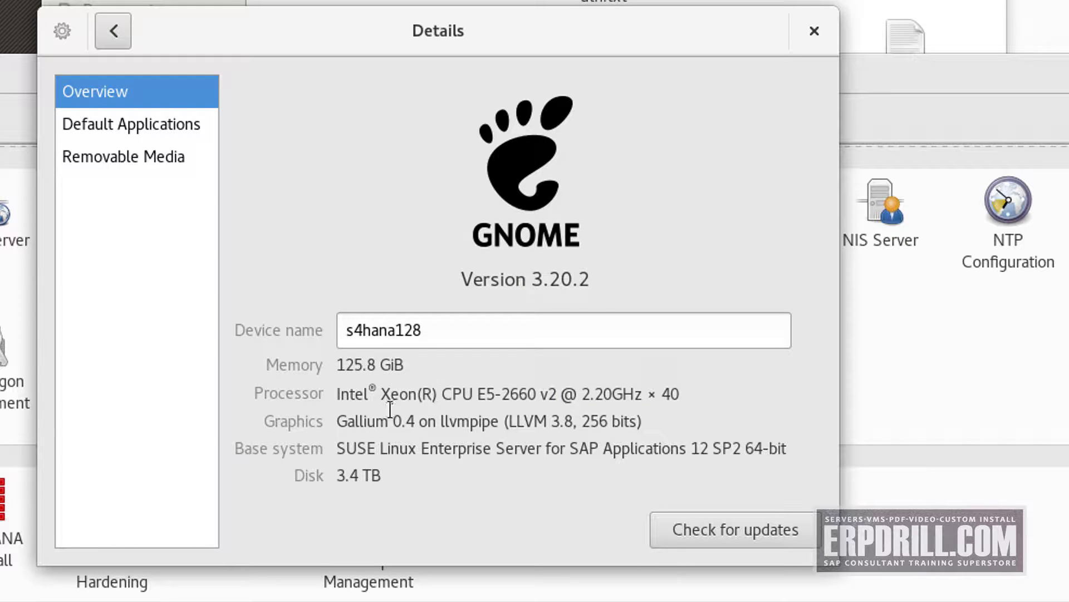
click(672, 394)
drag(678, 394, 679, 394)
double_click(667, 393)
double_click(548, 394)
click(511, 394)
shift+click(486, 393)
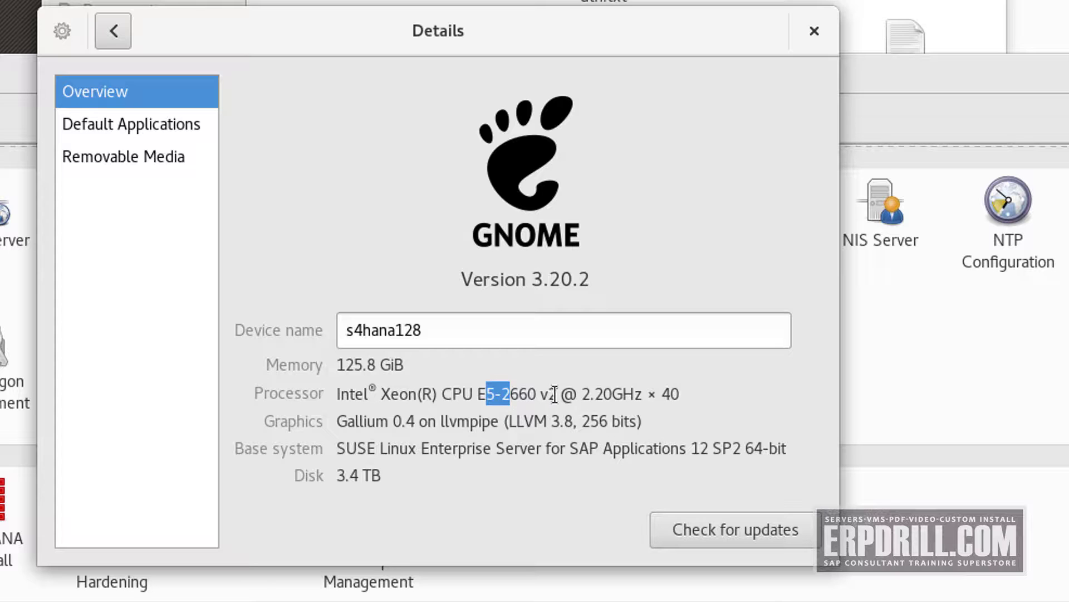
drag(559, 394, 376, 395)
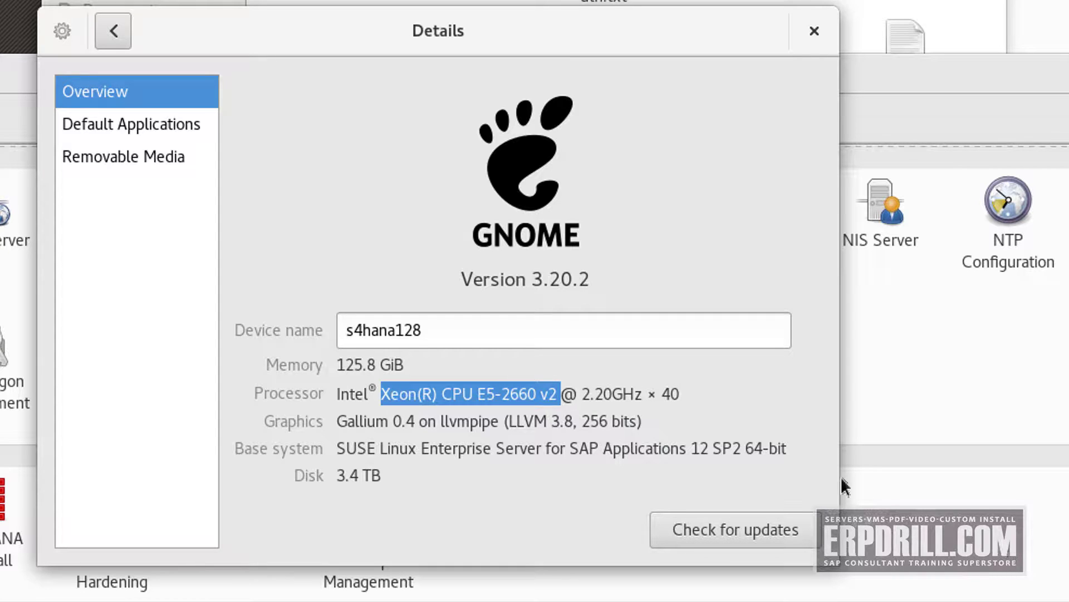
Highlight the 3.4 TB disk size in the Details overview
drag(346, 475, 398, 487)
click(397, 478)
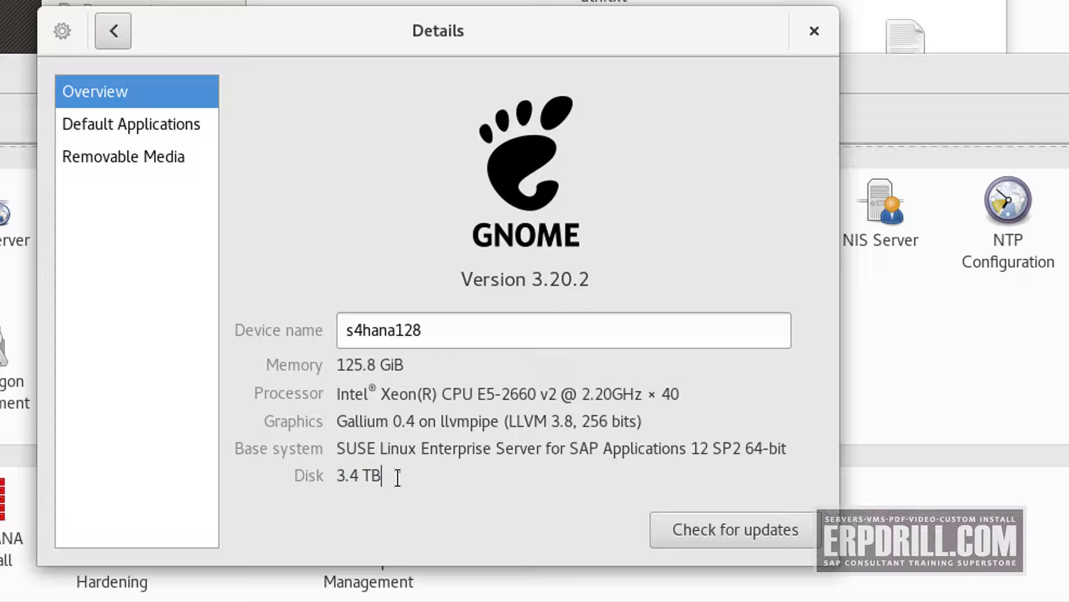
key(shift+Home)
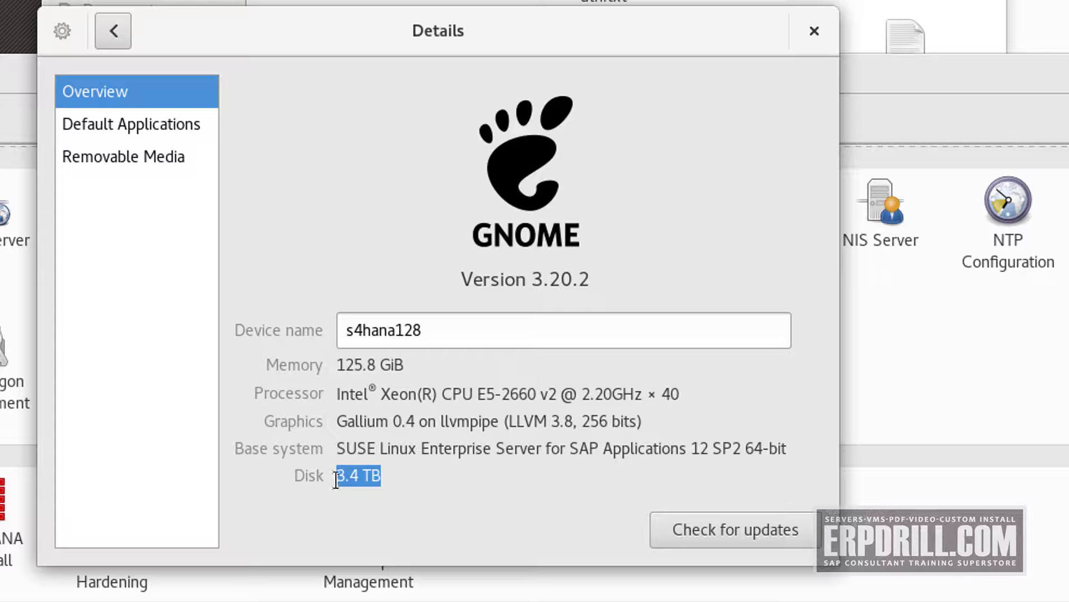
drag(336, 479, 392, 486)
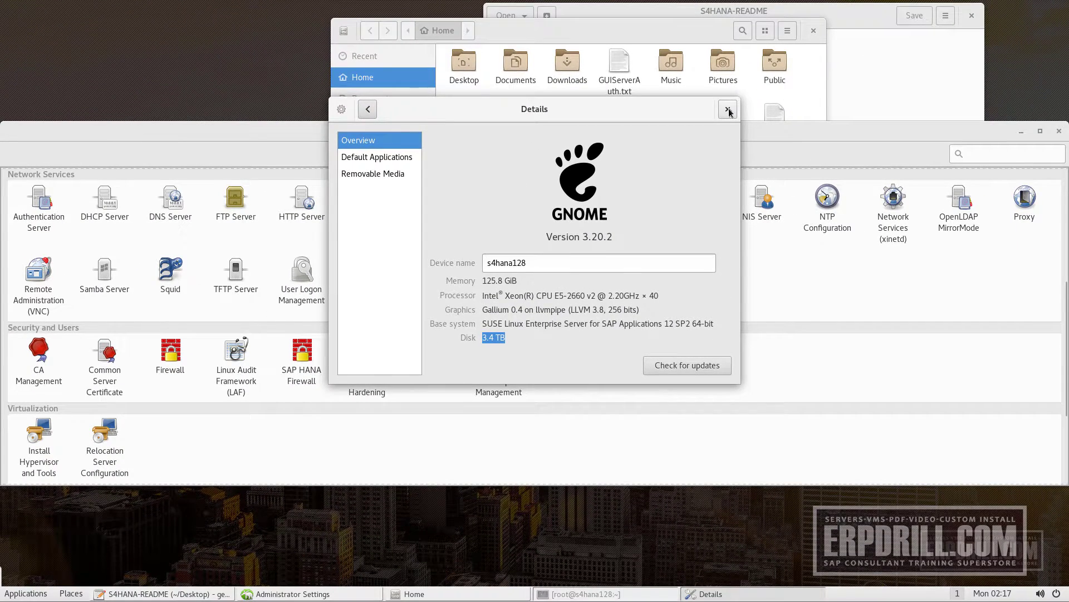
Close Details and launch the Partitioner from YaST Administrator Settings
click(802, 41)
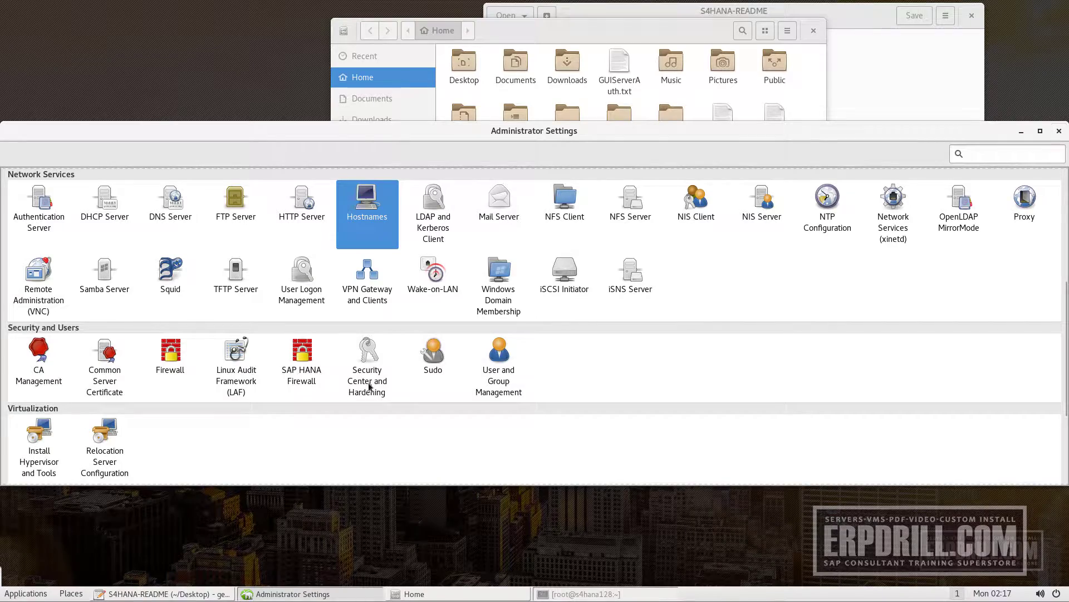
scroll(703, 348, down, 3)
scroll(703, 350, up, 8)
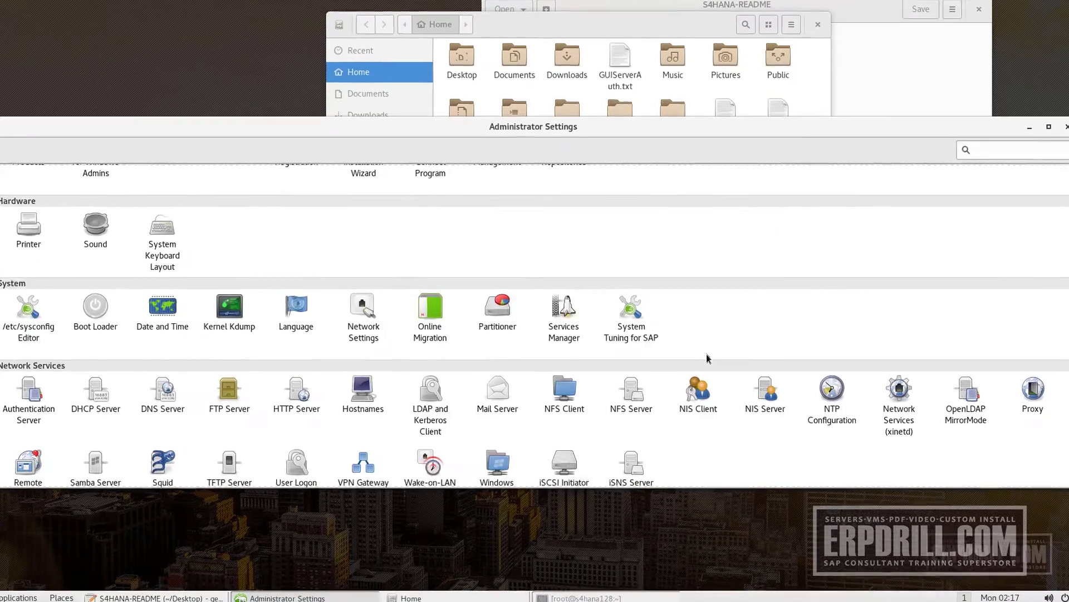
scroll(706, 357, up, 2)
click(497, 312)
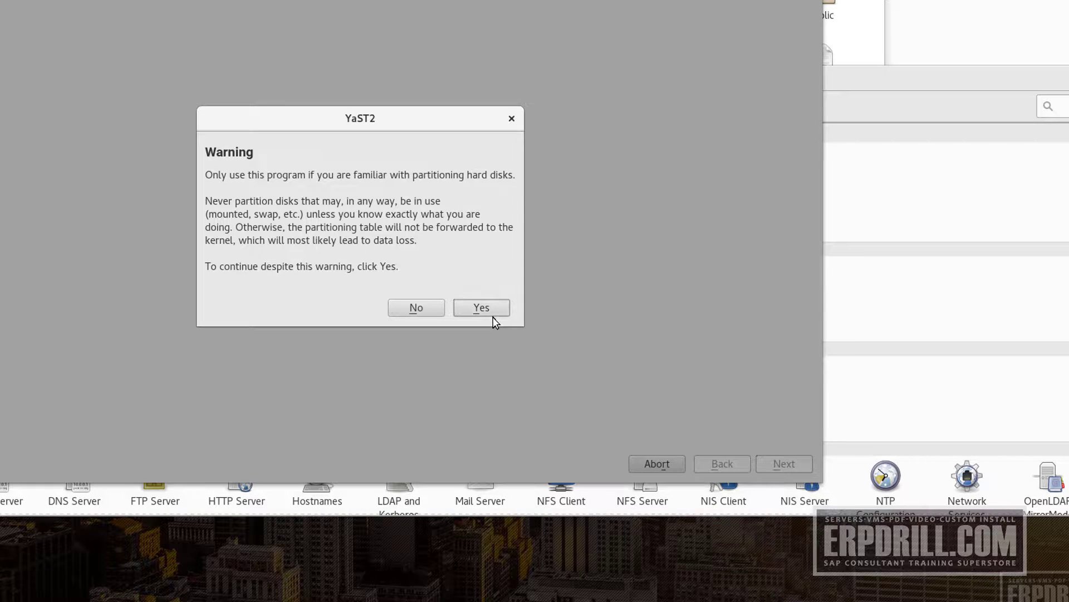
Accept the Partitioner warning and inspect each partition, including /hana on /dev/sdb1 (531.51 GiB XFS)
click(490, 311)
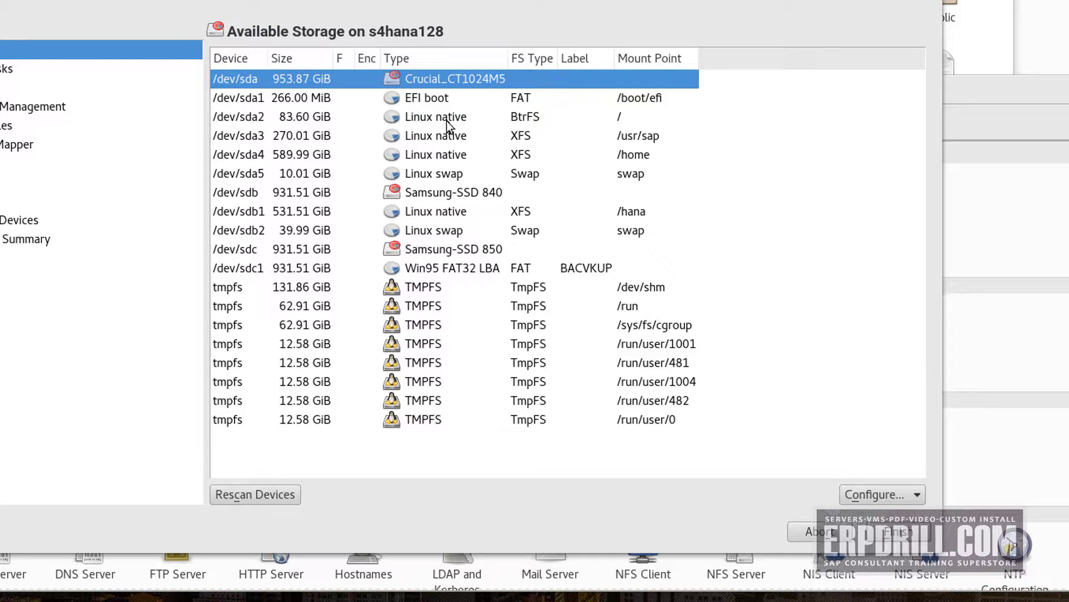
click(328, 118)
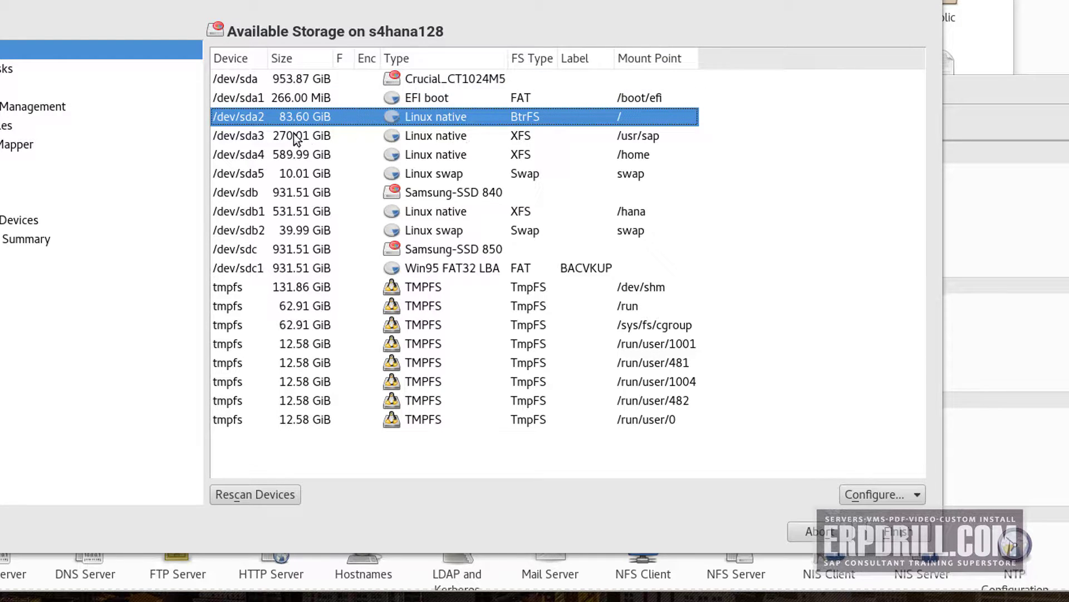
click(541, 154)
click(655, 137)
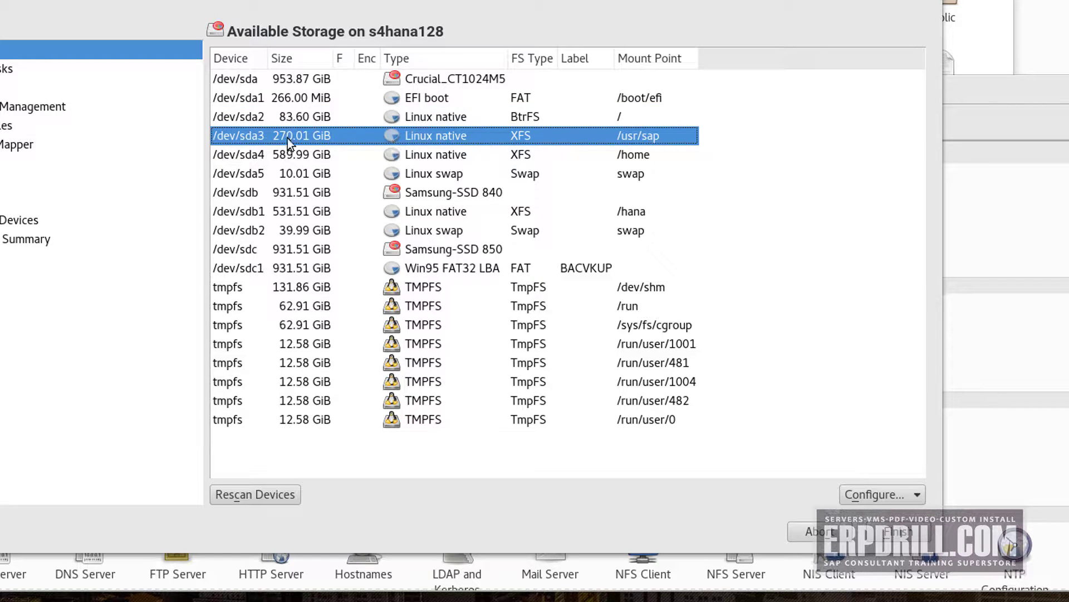
click(325, 115)
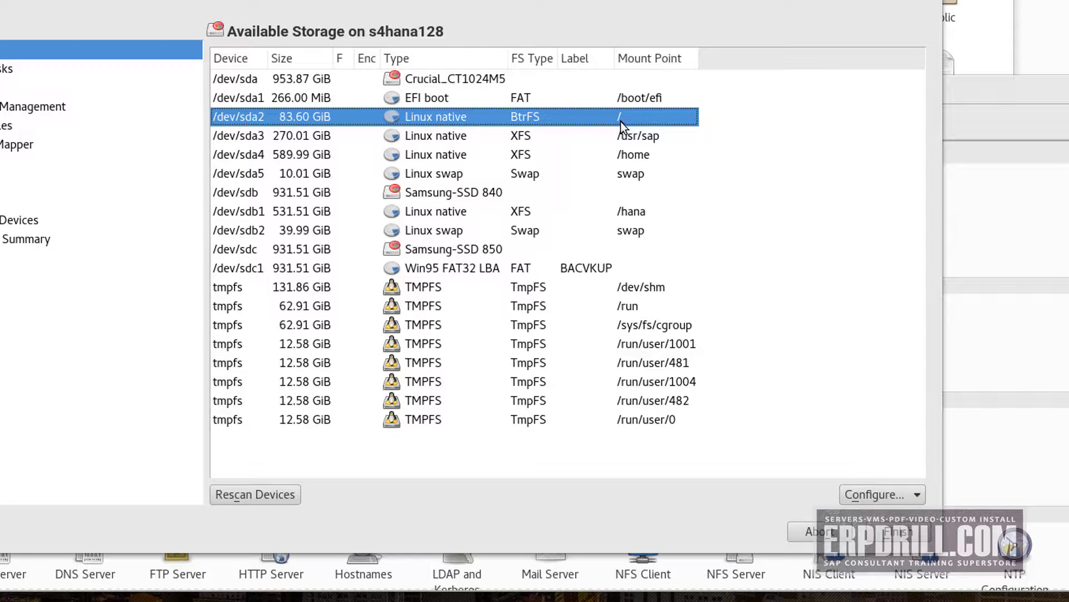
click(614, 104)
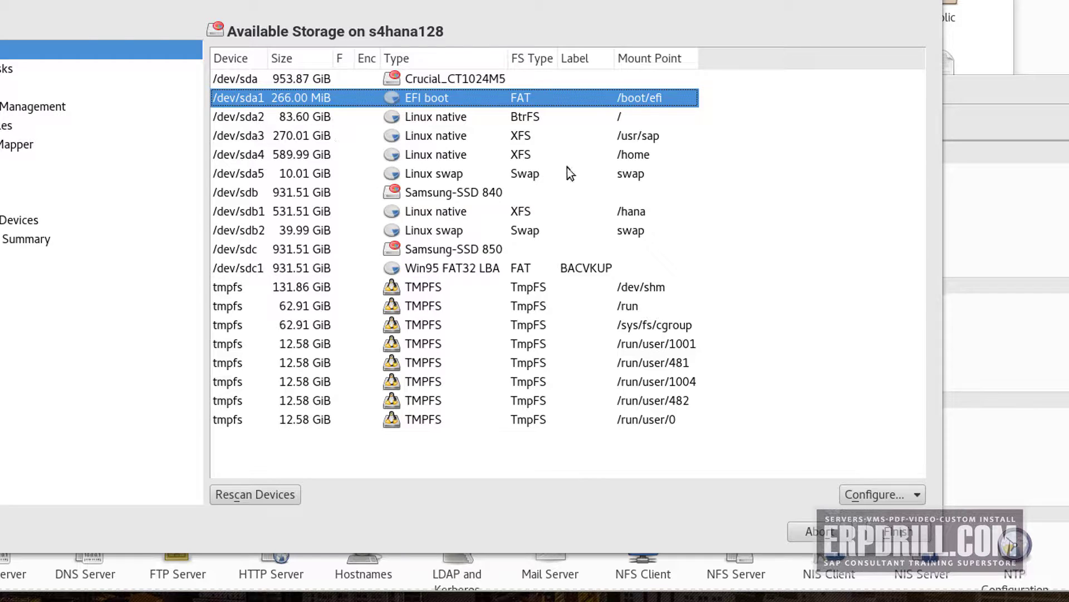
click(653, 157)
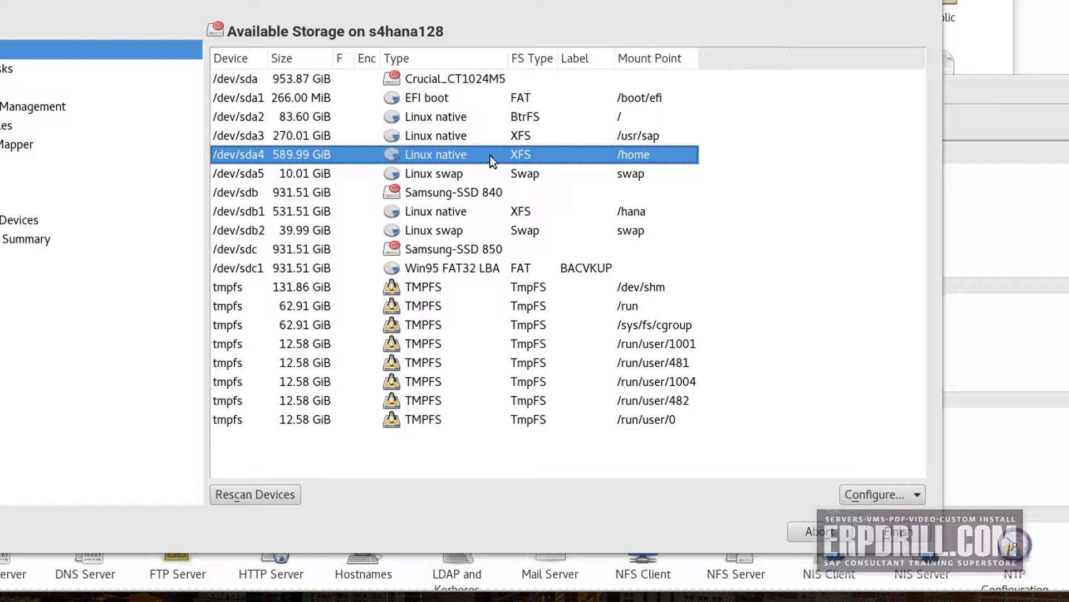
click(264, 176)
click(233, 193)
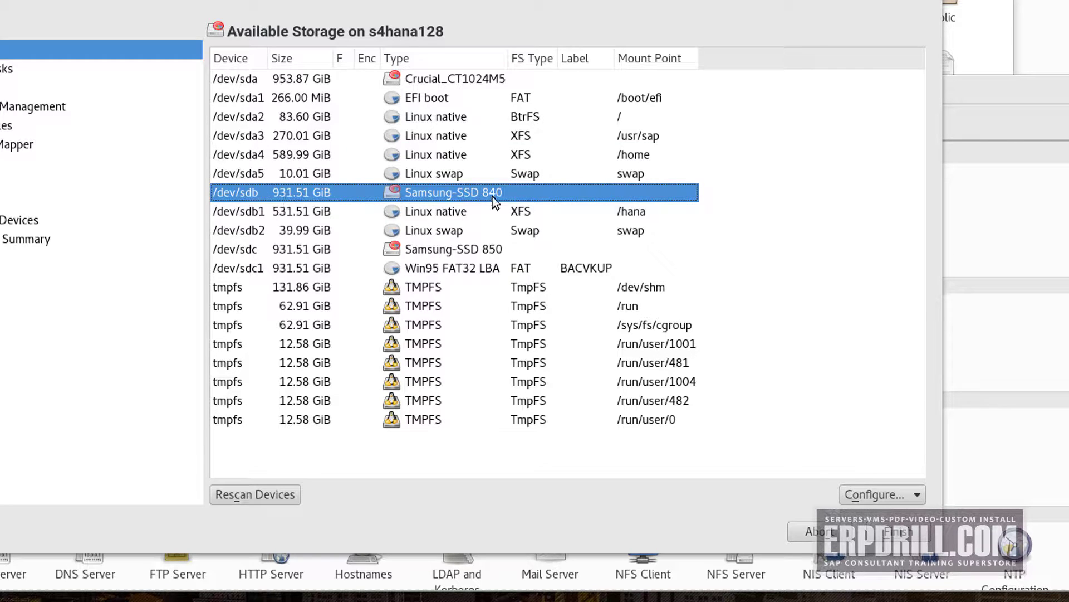
click(640, 211)
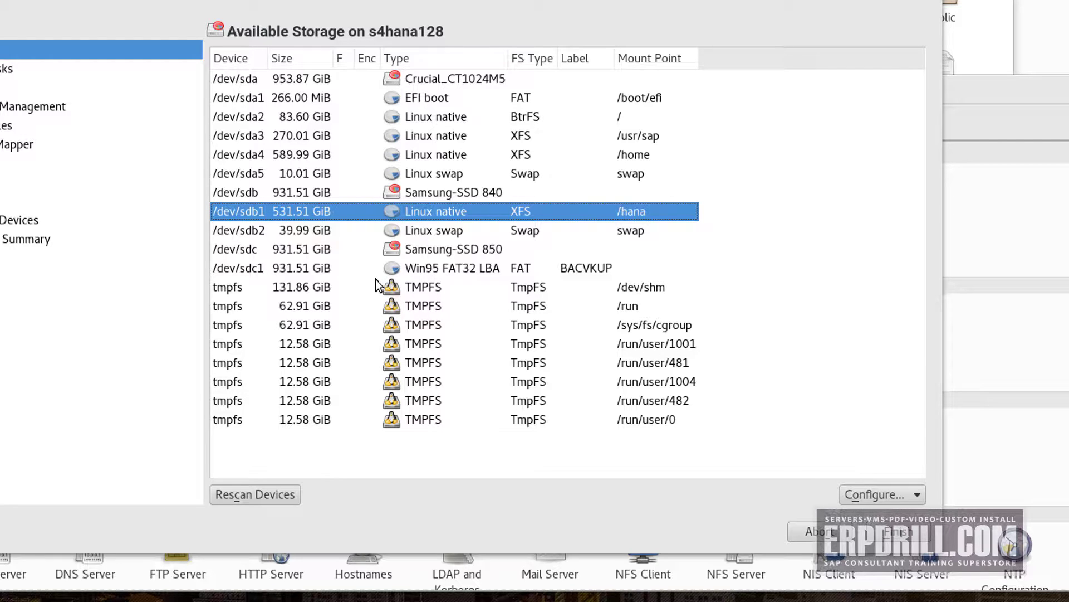
Start adding a partition to /dev/sdb, back out to the storage list, and close the Partitioner
right_click(312, 210)
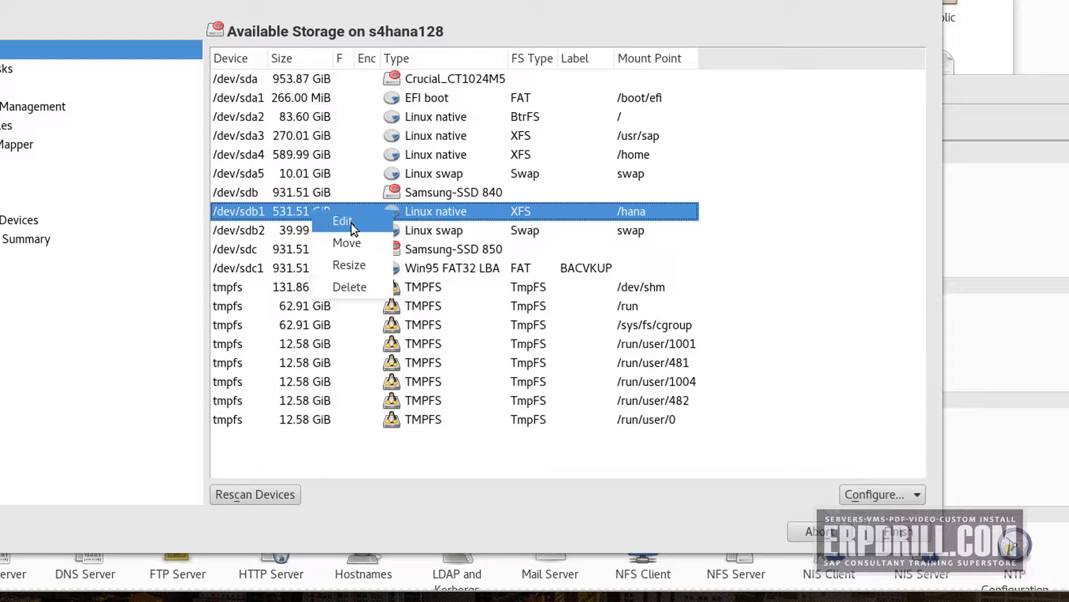
click(255, 207)
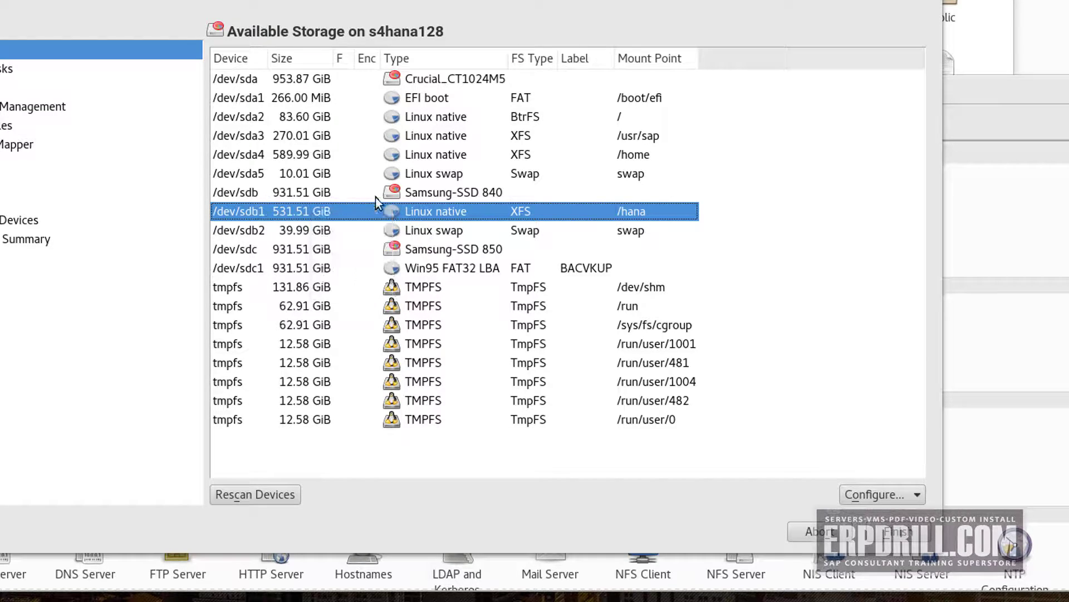
click(419, 191)
right_click(419, 192)
click(444, 205)
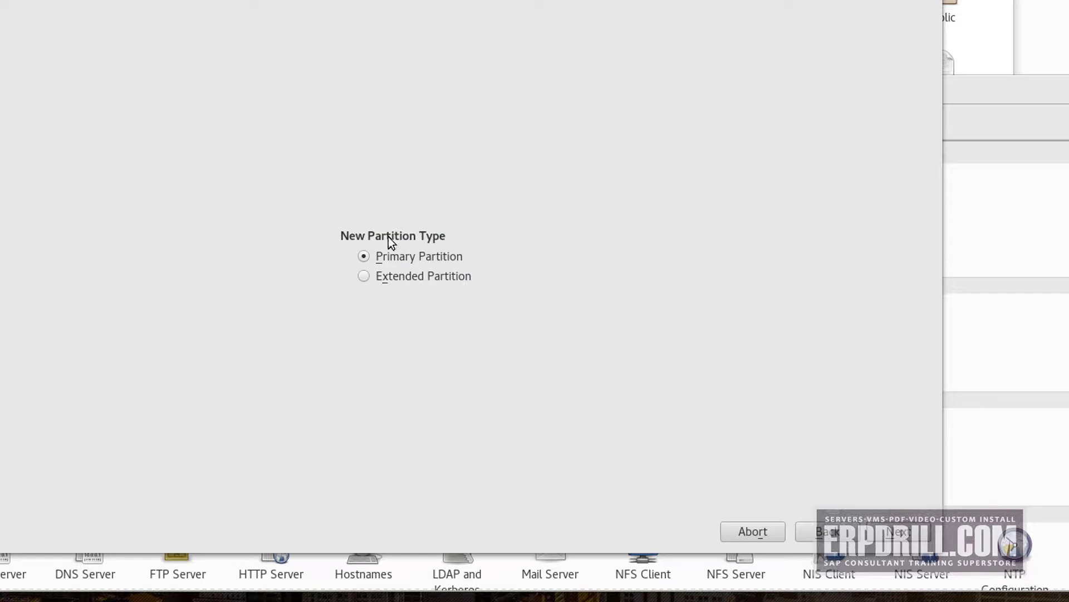
click(899, 532)
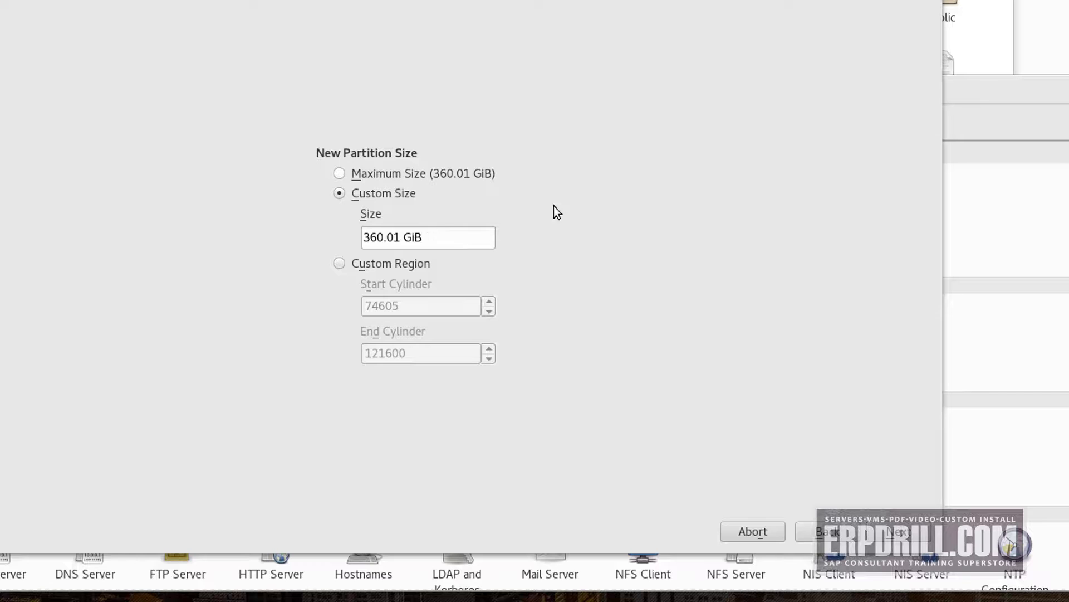
click(828, 533)
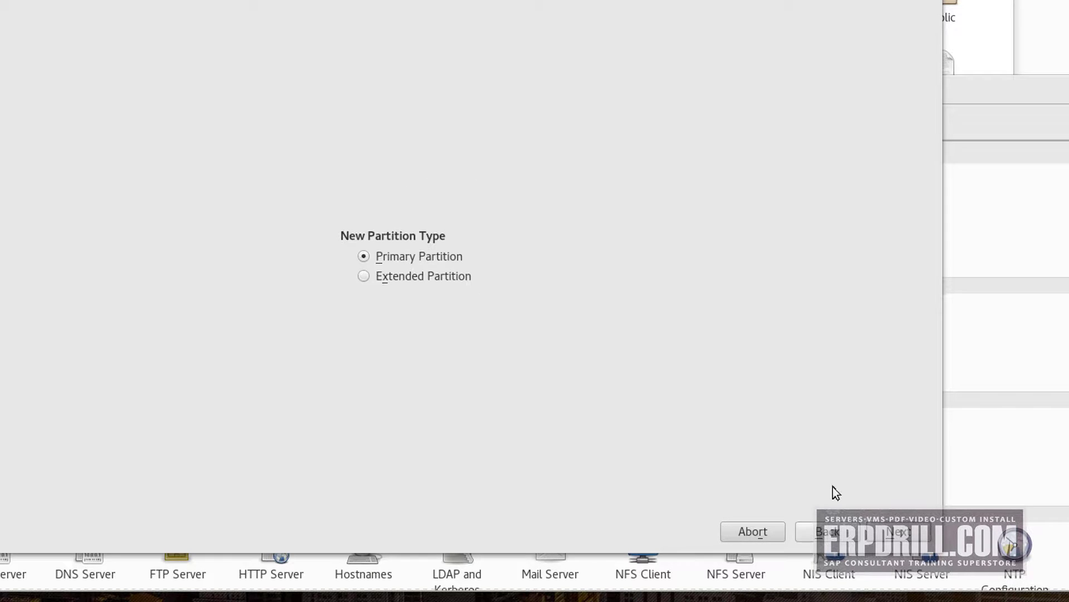
click(819, 532)
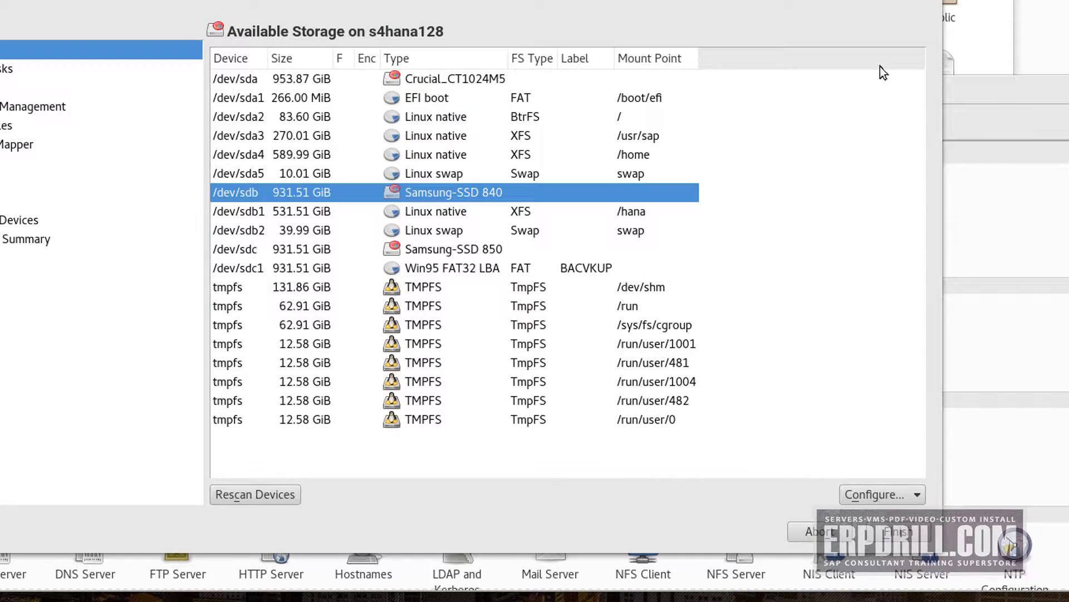
click(898, 2)
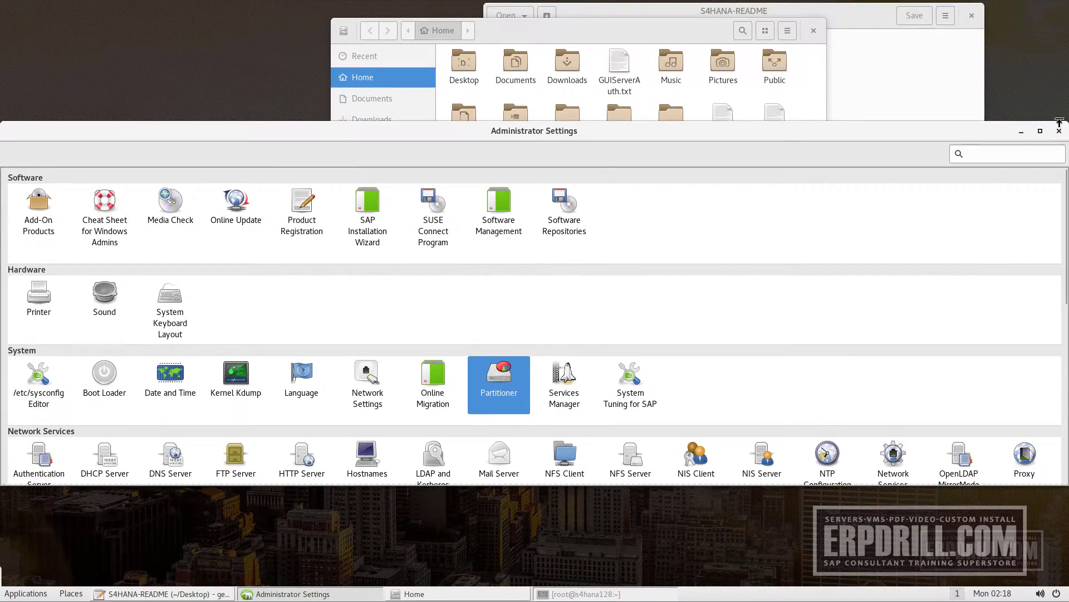
Close Administrator Settings, raise the S4HANA-README notes, and restore the hdbadm terminal showing StartWait OK
click(1059, 131)
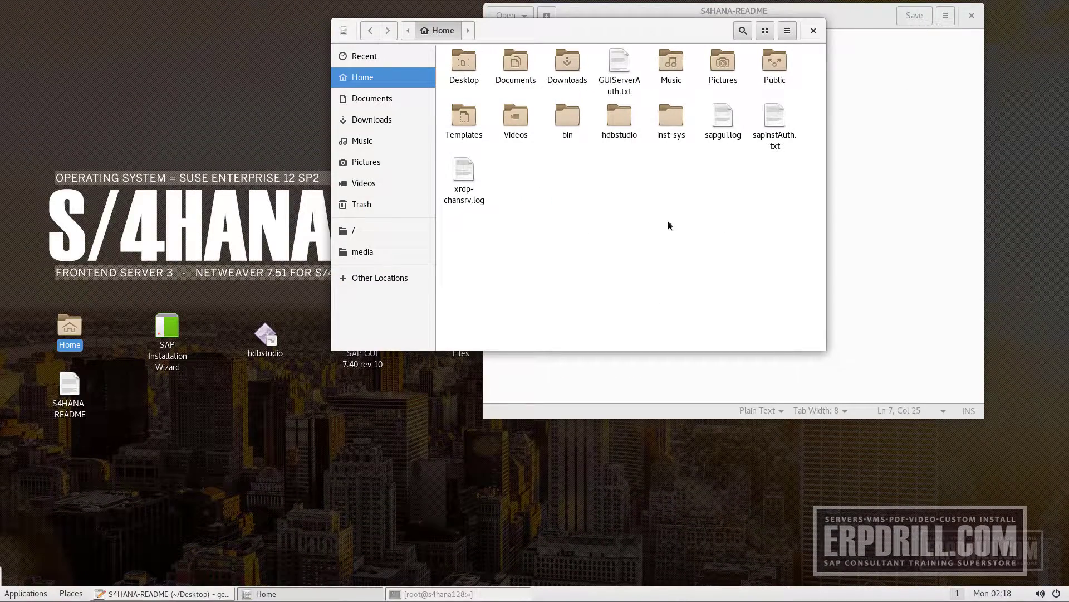
click(939, 244)
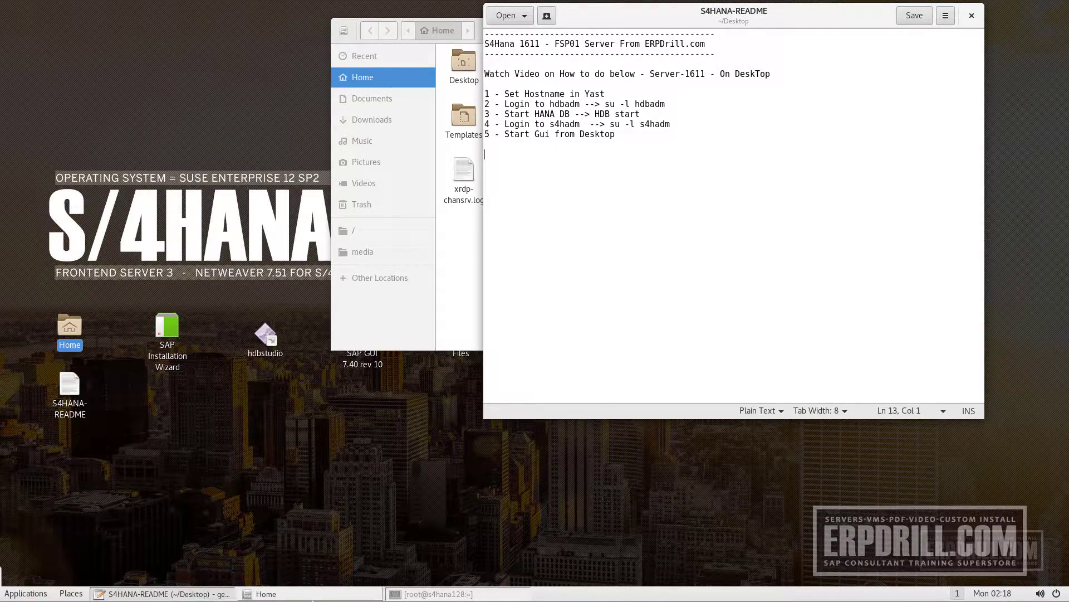
click(399, 593)
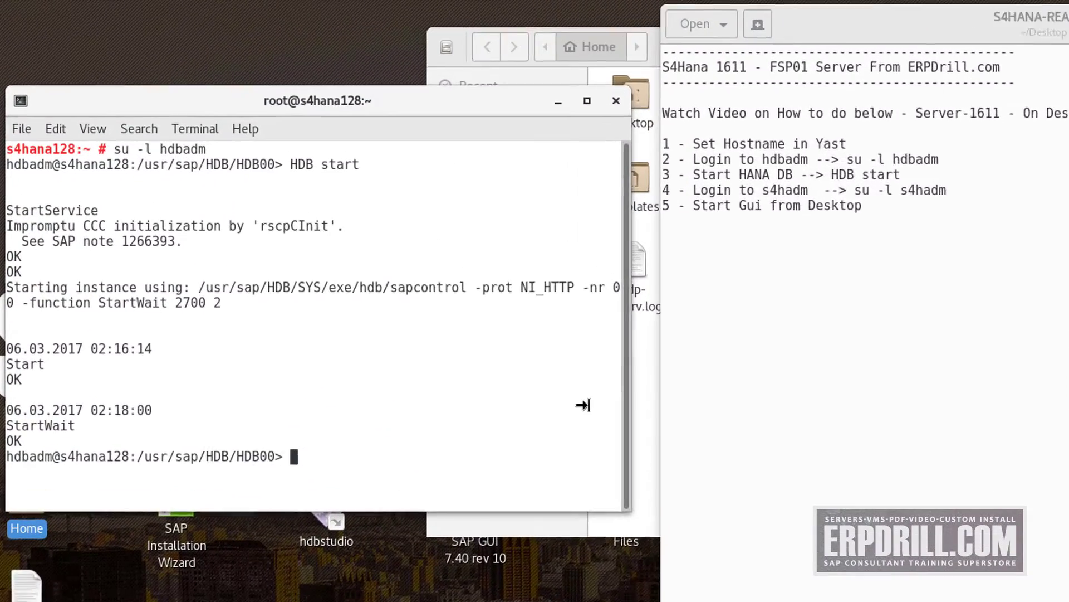
Run HDB info to list the running HANA processes like hdbnameserver and hdbindexserver
text(e)
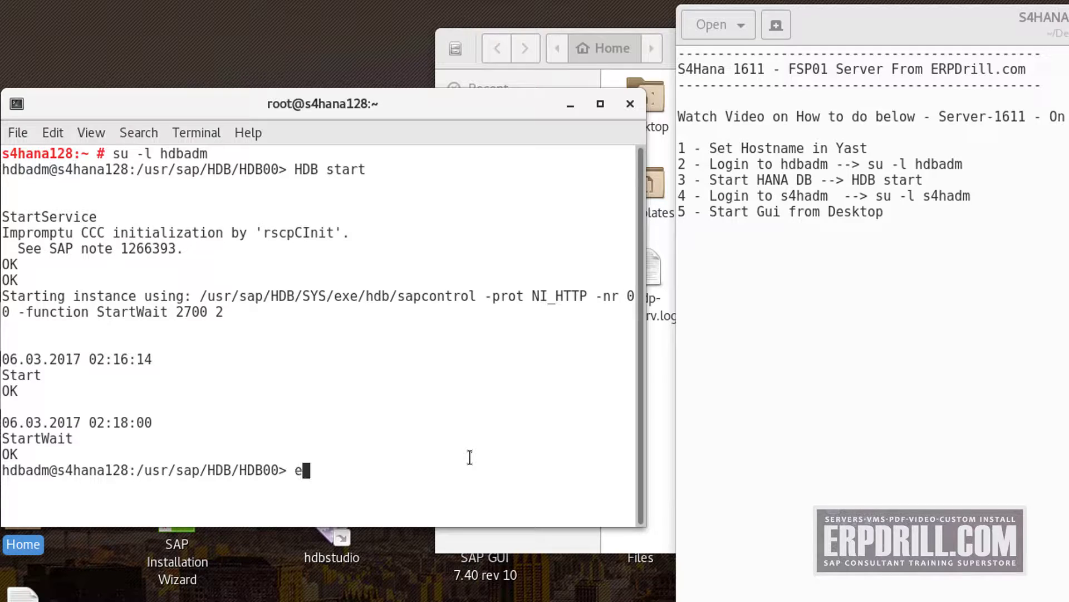
text(xi)
key(BackSpace)
key(BackSpace)
key(BackSpace)
text(HDB info)
key(Return)
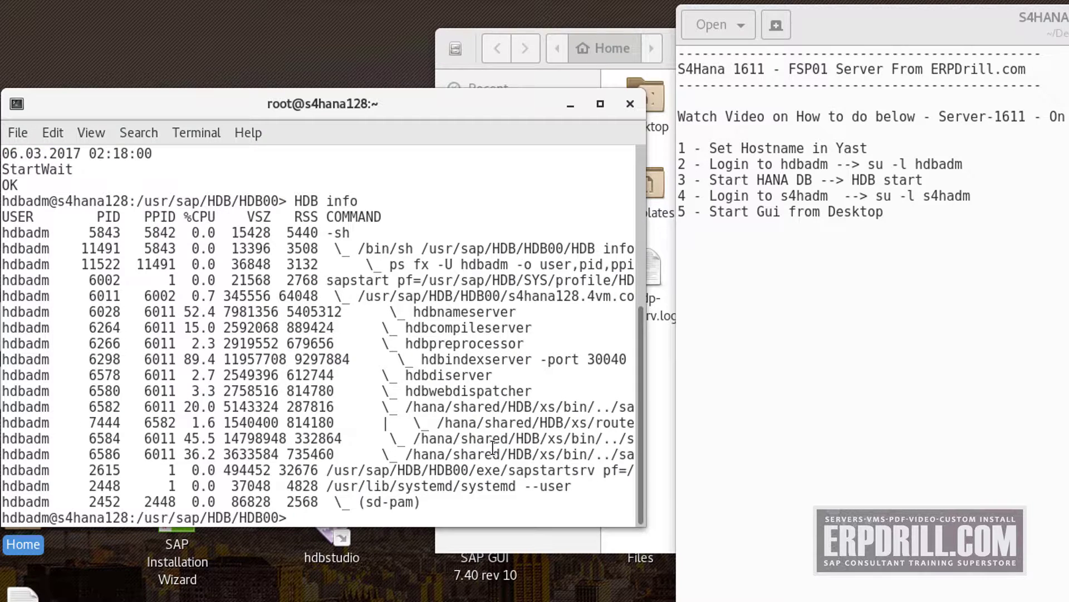
Open a second terminal in the Home folder and enter su -l s4hadm
click(666, 395)
right_click(666, 395)
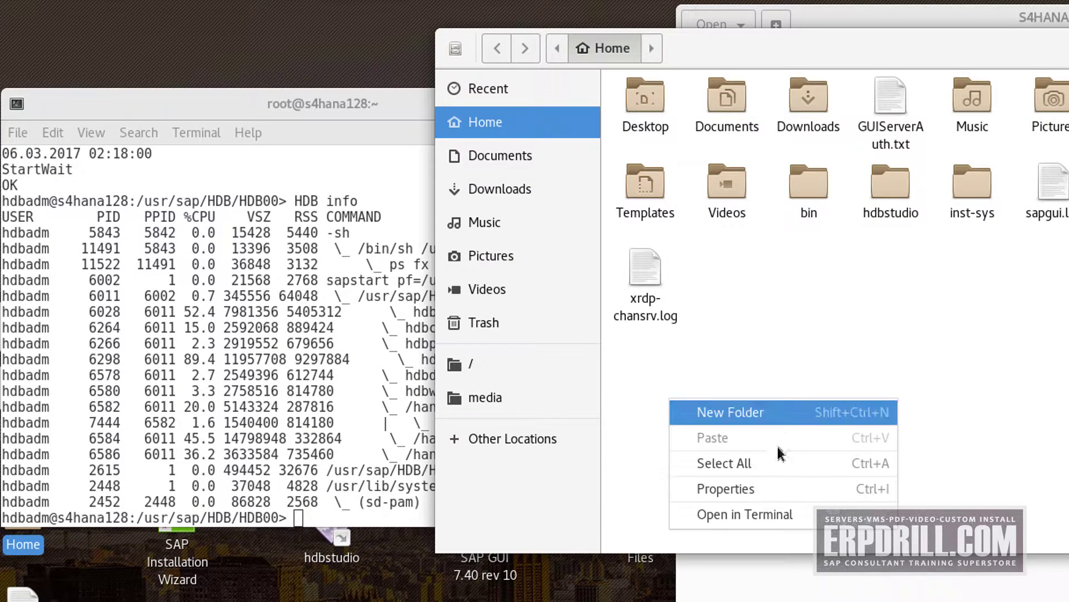
click(778, 512)
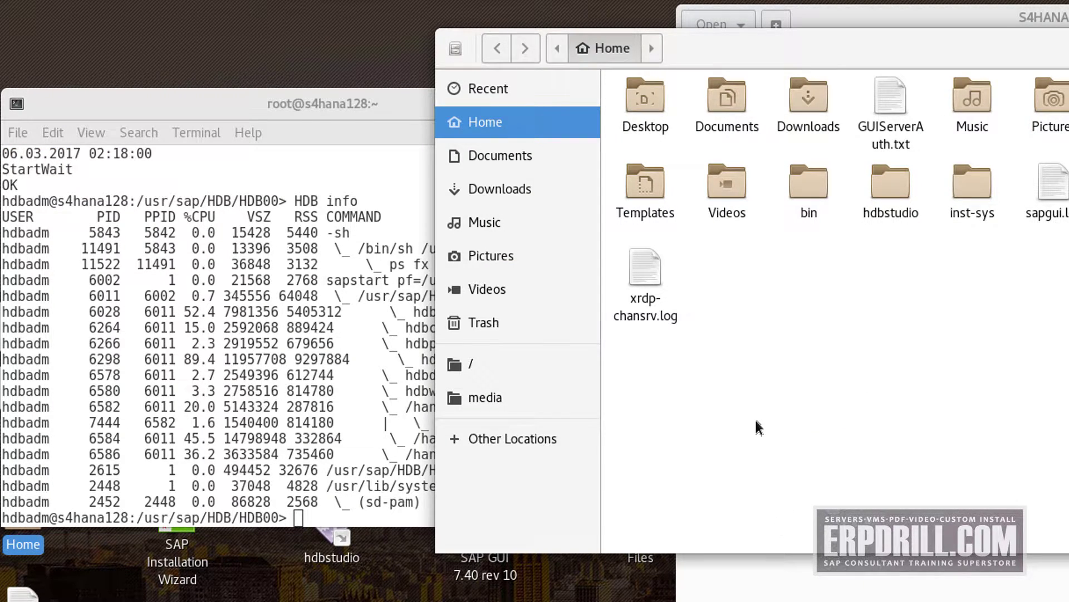
right_click(786, 421)
click(800, 539)
text(su -l )
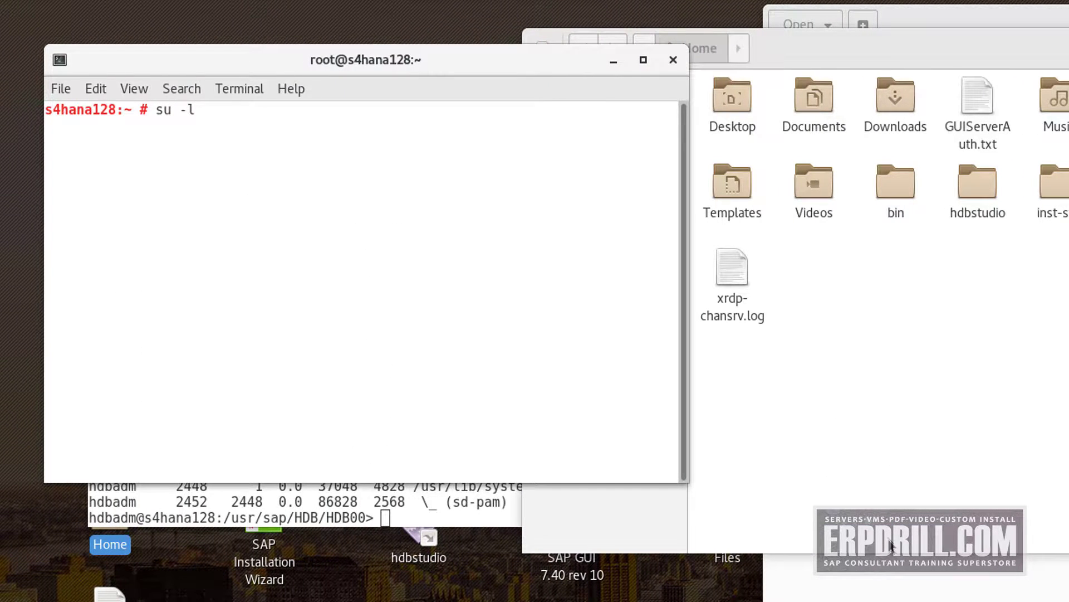
text(s4hadm)
Log in as s4hadm, run startsap all to start sapstartsrv and ASCS02, then switch to the README
key(Return)
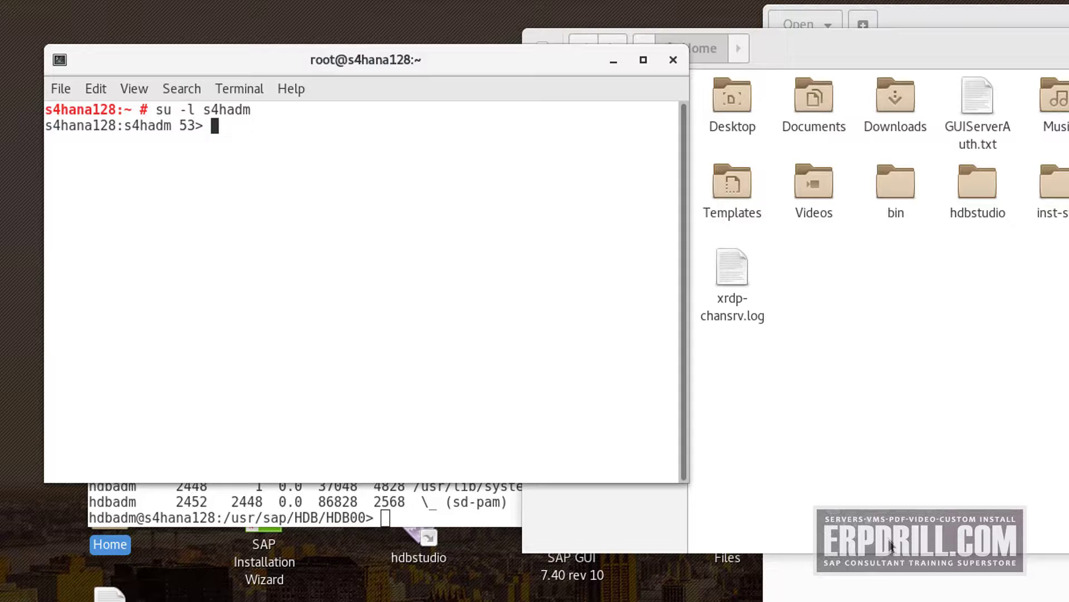
text(startsap all)
key(Return)
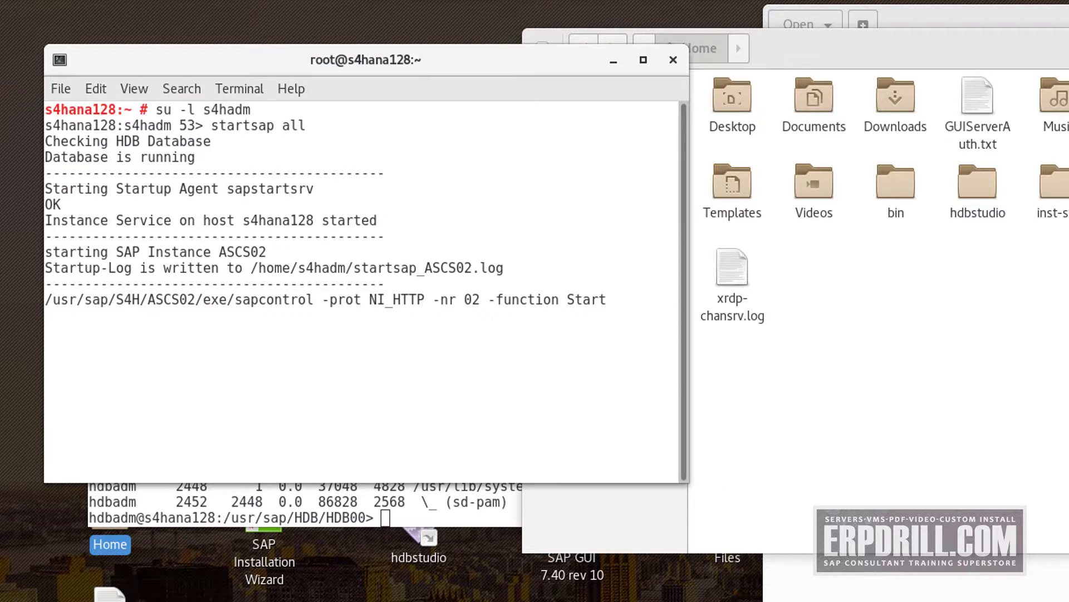
key(alt+Tab)
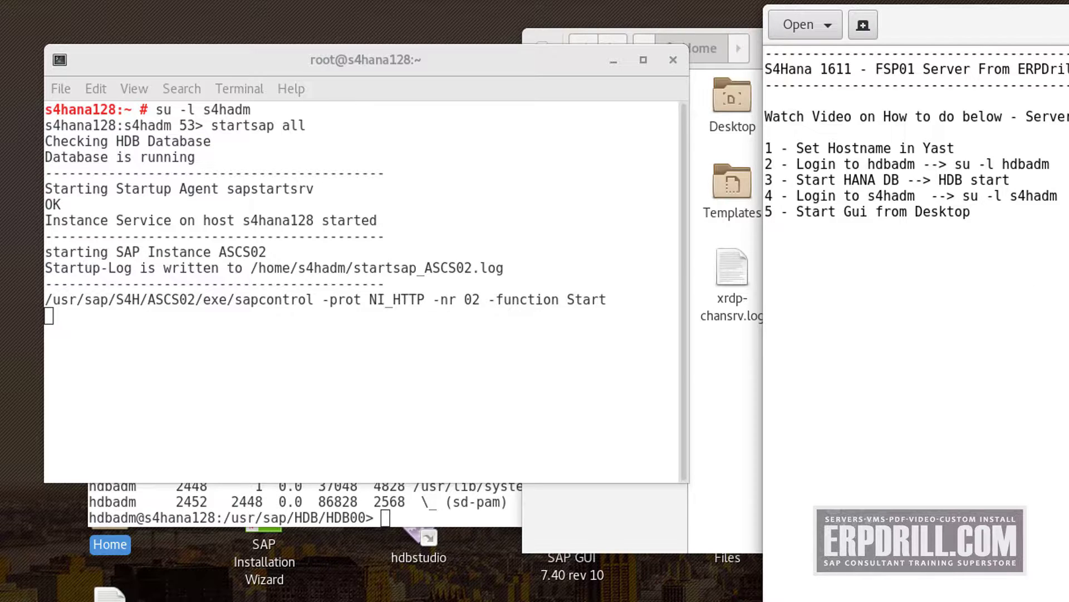
Type the note '6 - Monitoring Console = dbmon pf=s4h_D01_s4hana128', correcting a stray plus sign
text(6 - Monitoring )
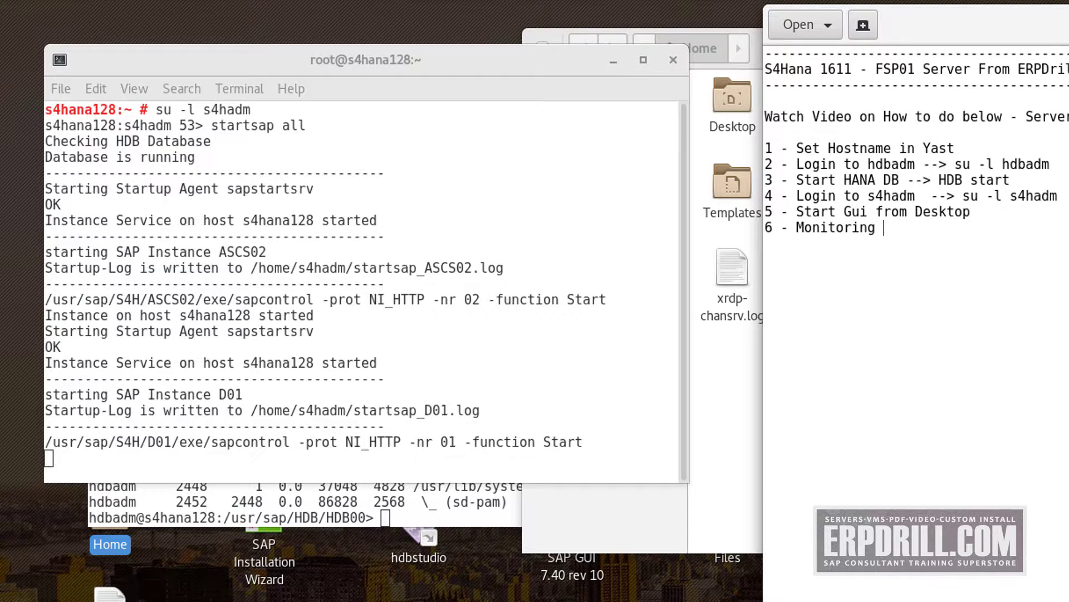
text(Console = dbmon)
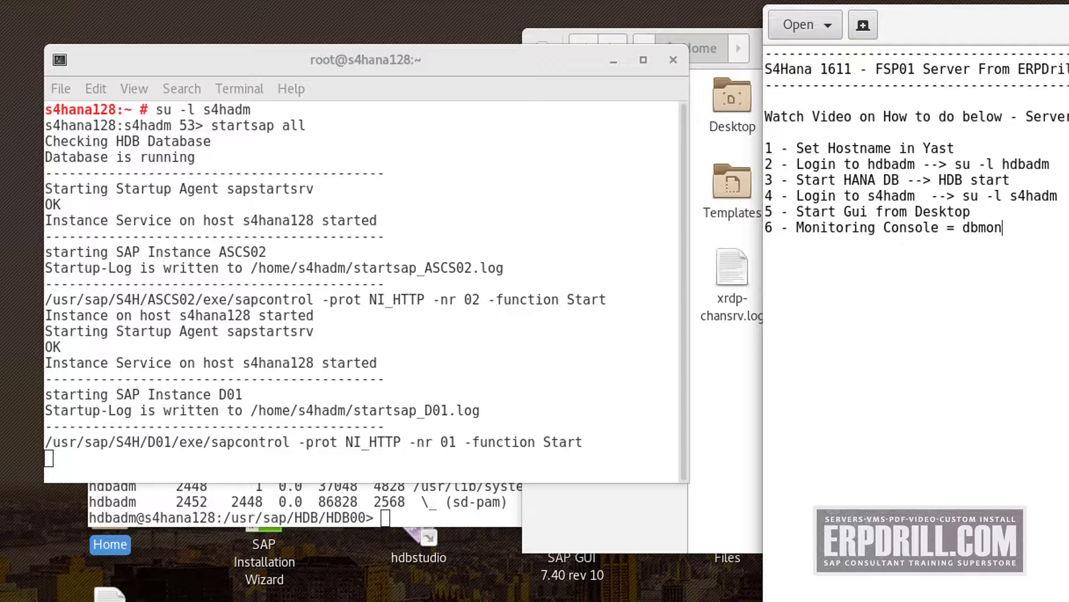
text( pf=s)
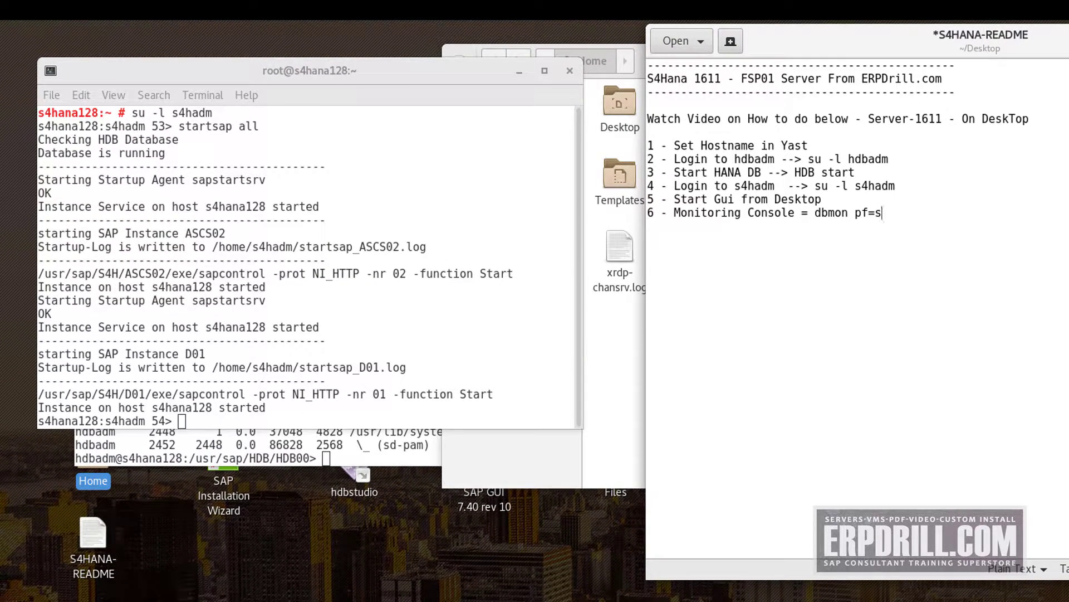
text(4h_D01_s4hana128)
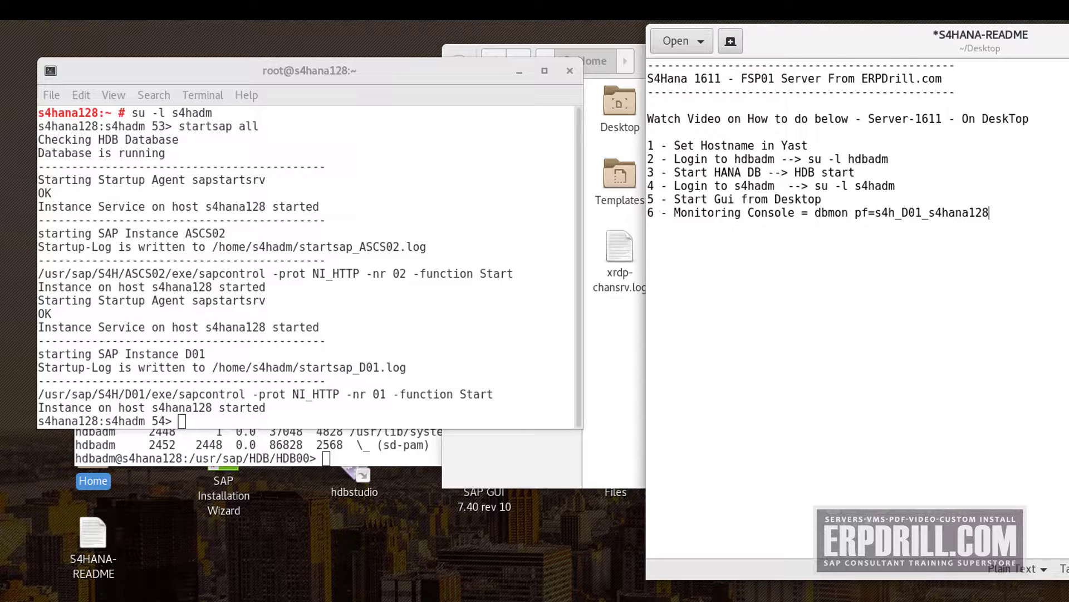
Check the terminal, then select the dbmon command on line 6 of the README
key(shift+Left)
key(shift+Left)
key(shift+Left)
key(shift+Left)
key(shift+Left)
key(shift+Left)
key(shift+Left)
key(shift+Left)
key(shift+Left)
key(shift+Left)
key(shift+Left)
key(shift+Left)
key(shift+Left)
key(shift+Left)
key(shift+Left)
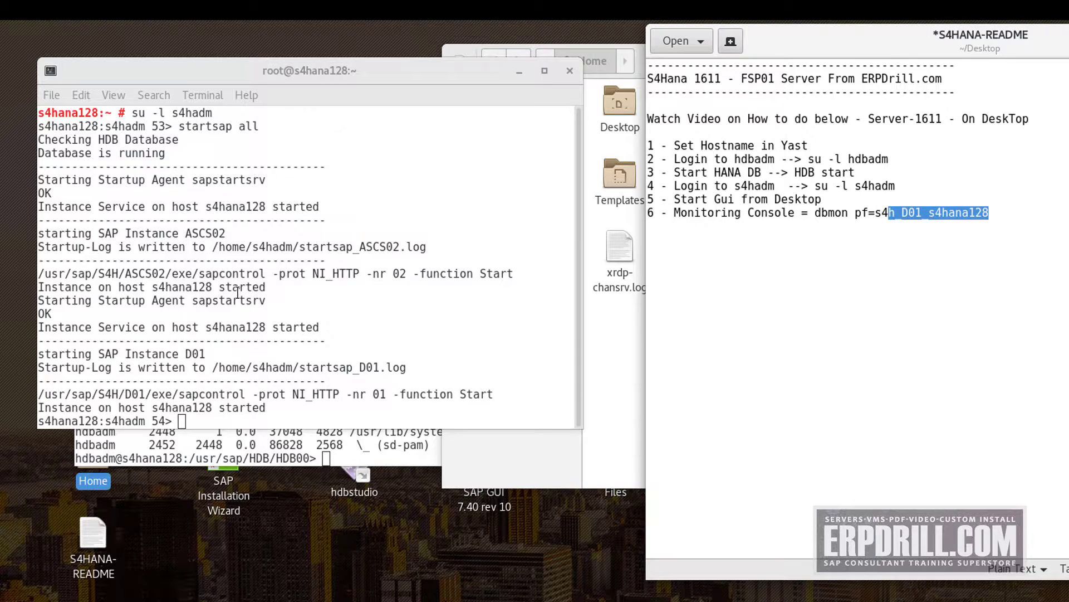
click(262, 332)
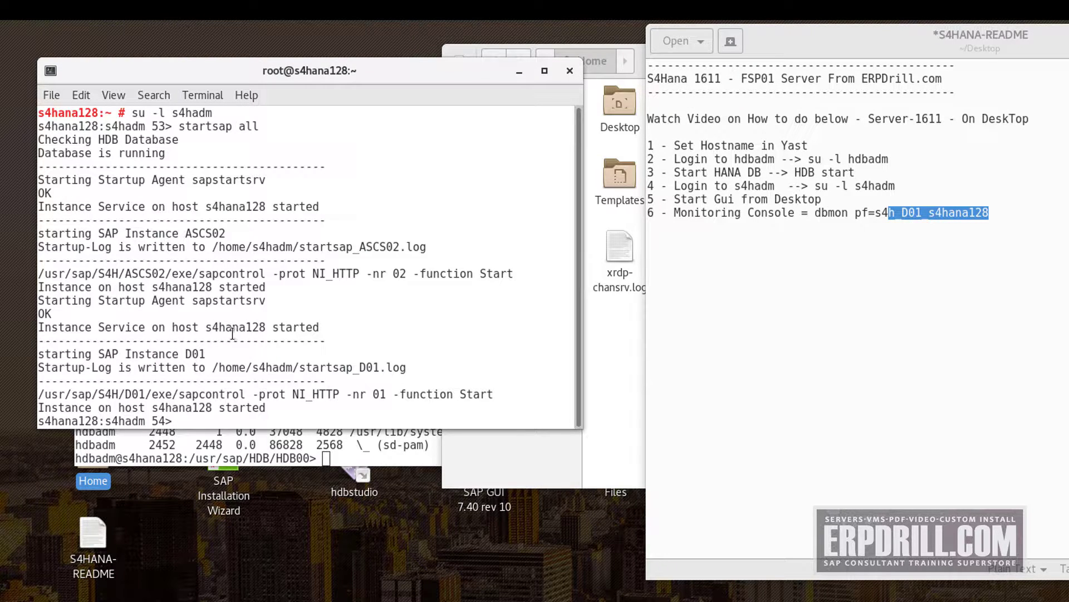
click(819, 216)
drag(819, 216, 923, 198)
click(818, 215)
drag(817, 215, 947, 213)
Copy the dbmon command from line 6 of the README in gedit
click(815, 215)
drag(814, 215, 988, 211)
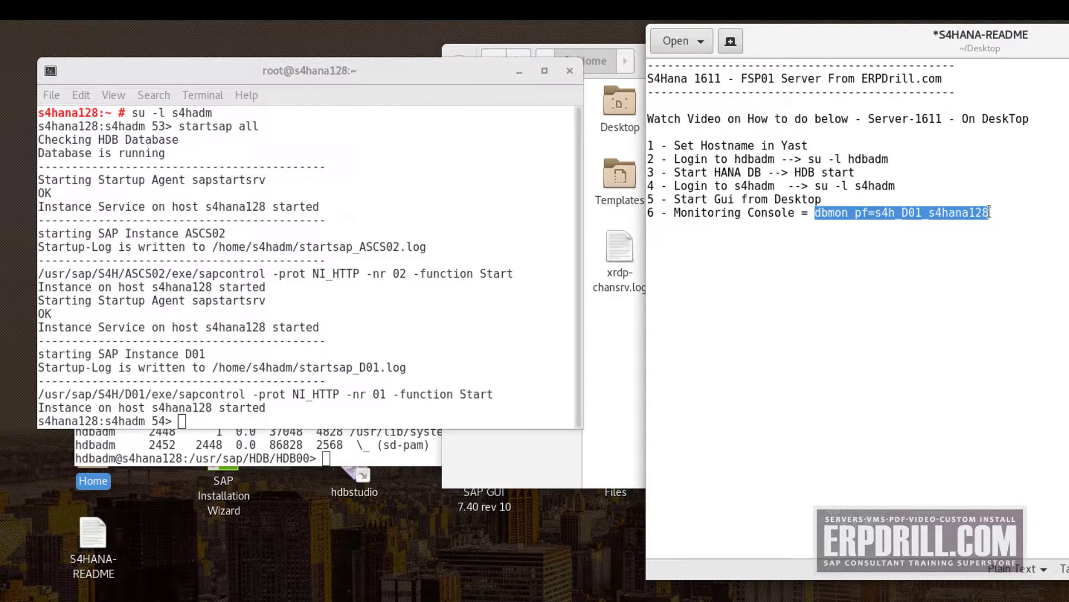
right_click(987, 209)
click(1023, 287)
Paste and run the command as s4hadm, accepting the dpmon correction; it fails with profile-not-found
click(296, 415)
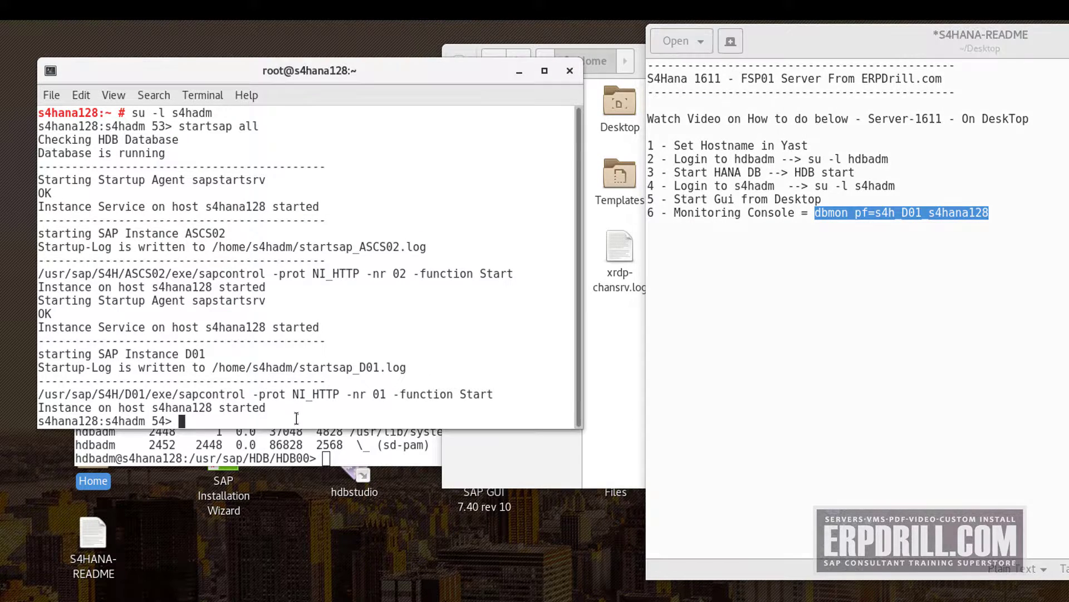
right_click(301, 421)
click(354, 475)
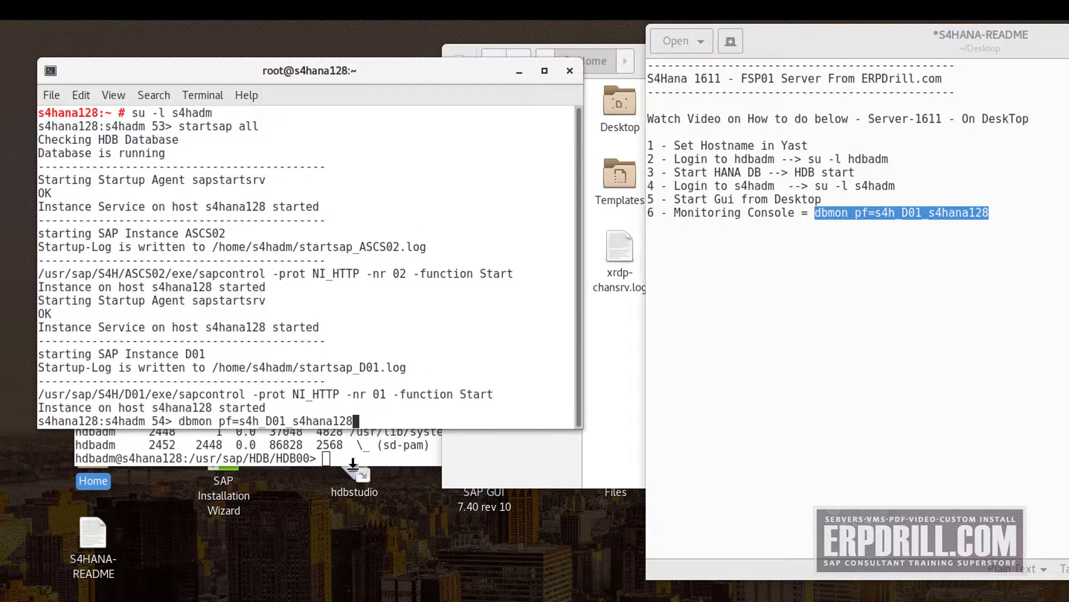
key(Return)
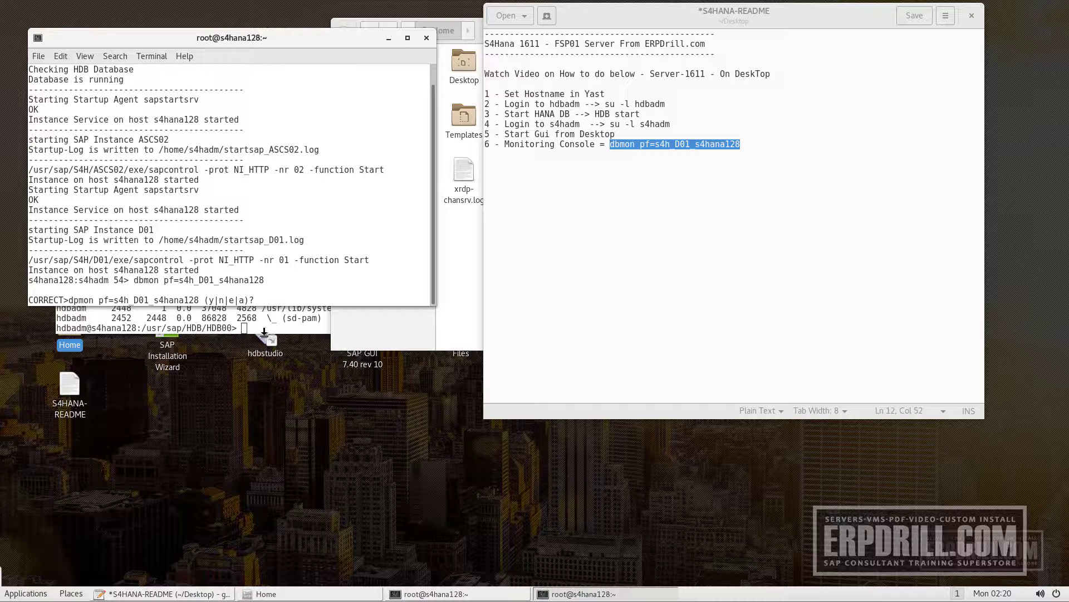
text(y)
key(Return)
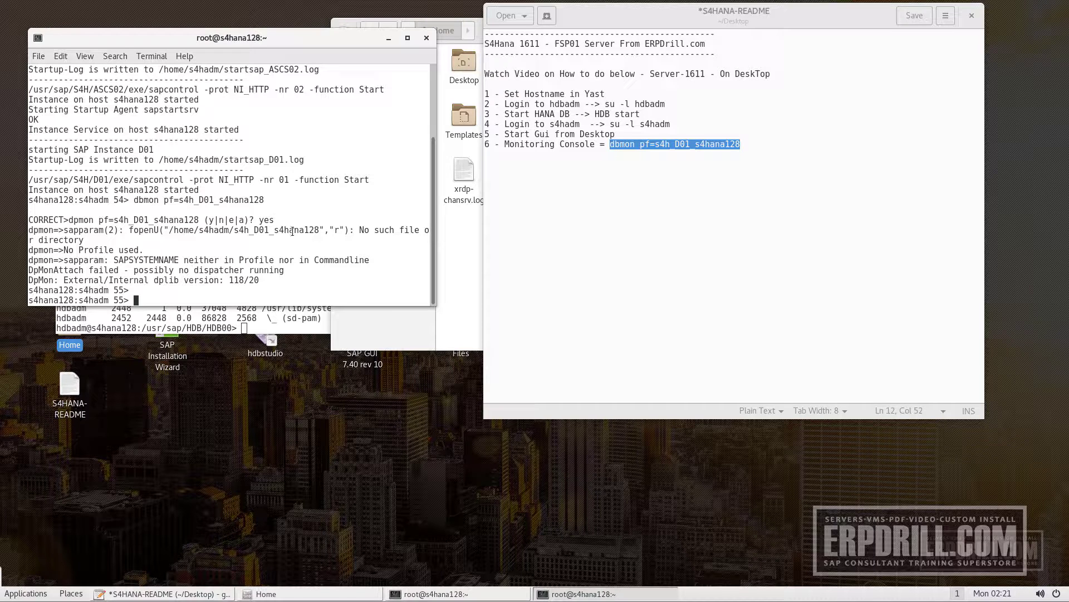
click(471, 322)
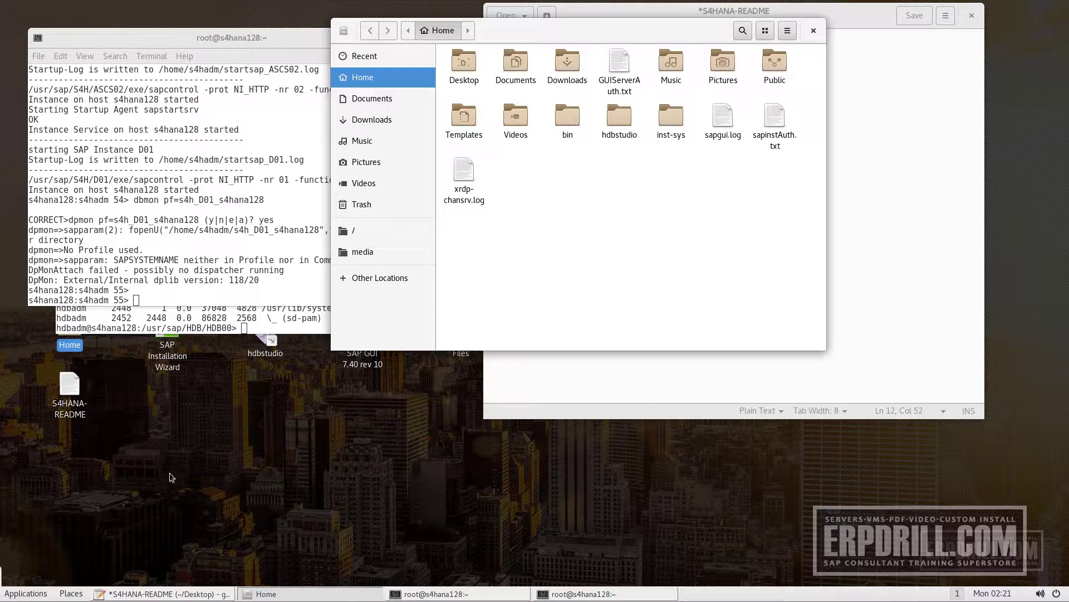
Clear the desktop: save and close the README, close Home, and minimize the terminals
click(47, 573)
click(26, 593)
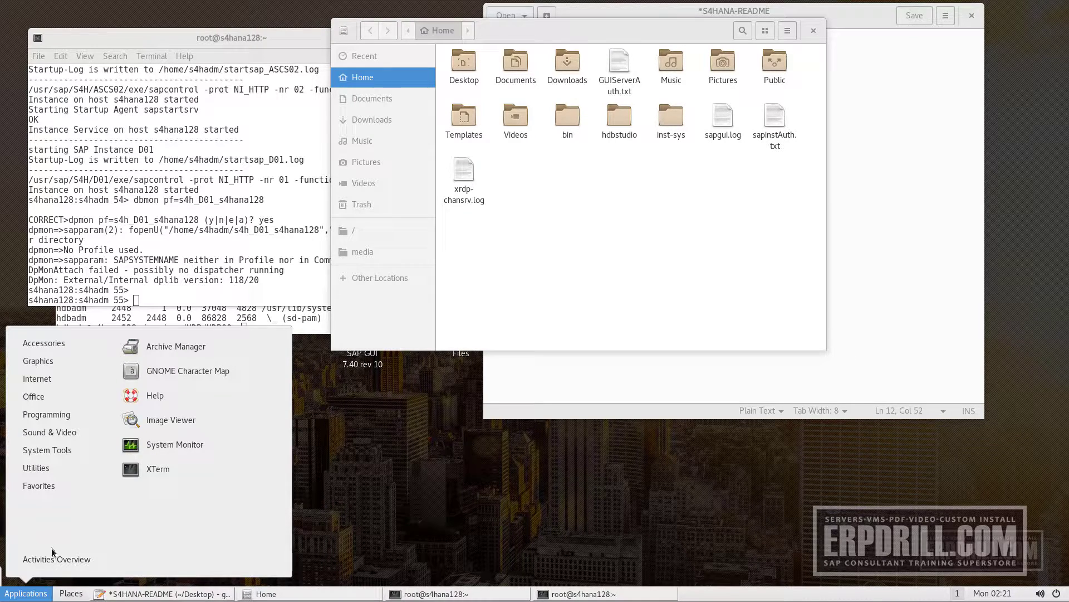
click(313, 453)
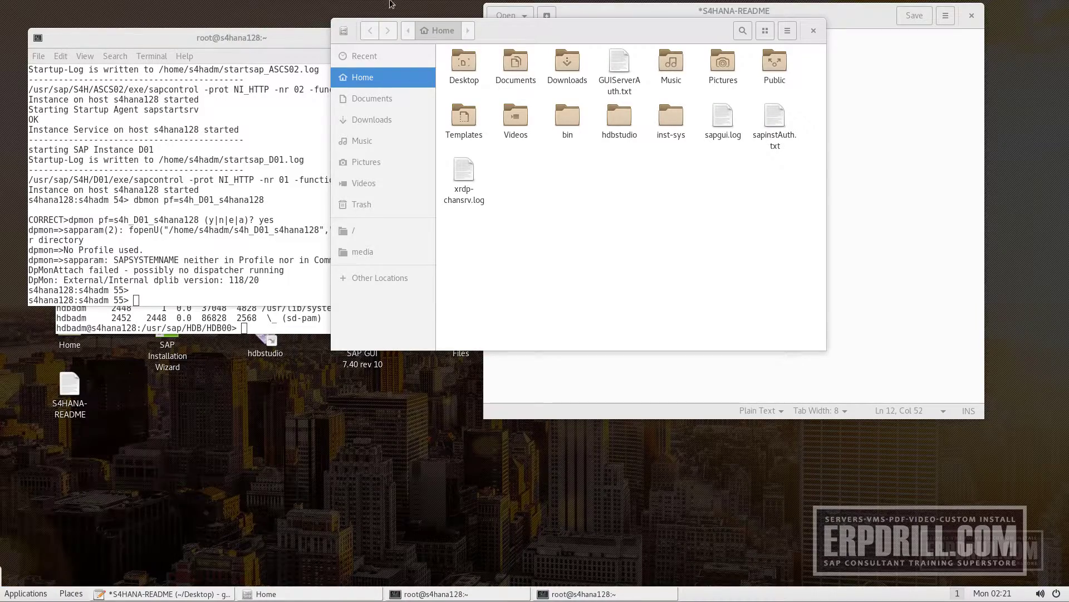
click(304, 40)
click(389, 38)
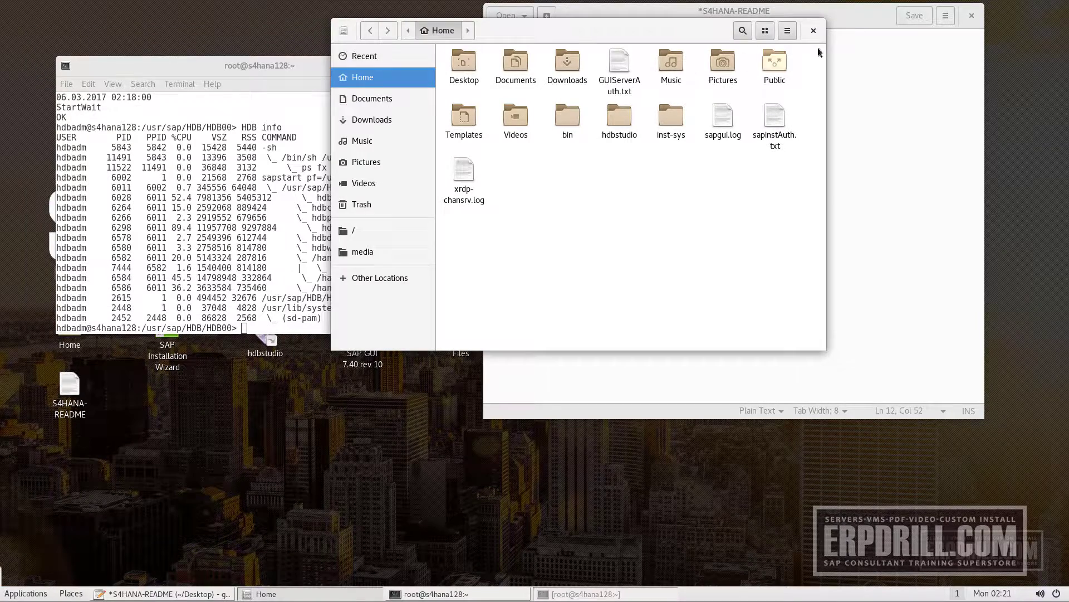
click(819, 32)
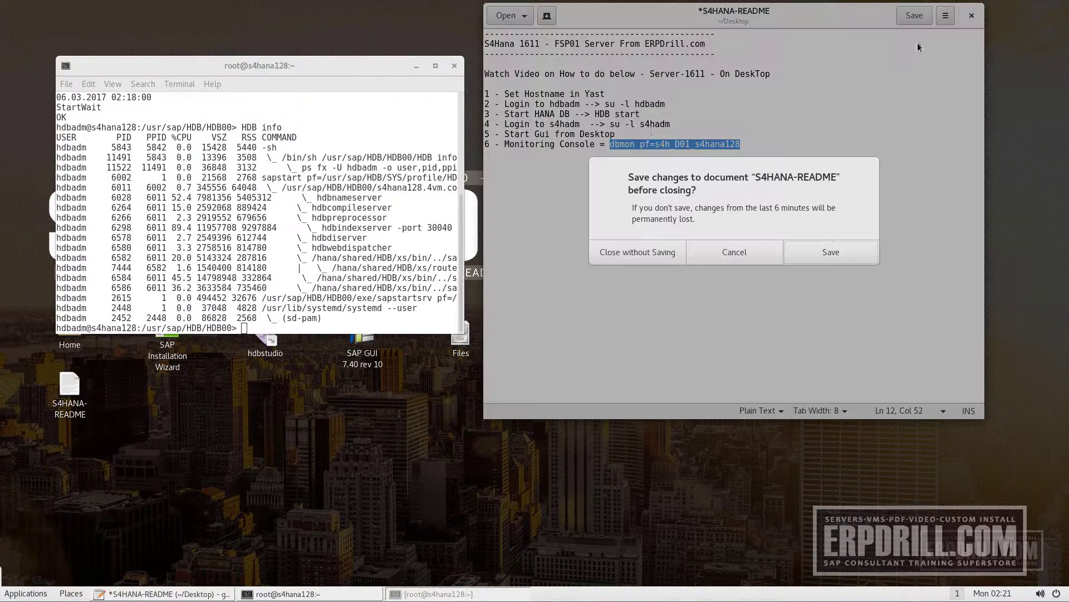
click(972, 15)
click(832, 252)
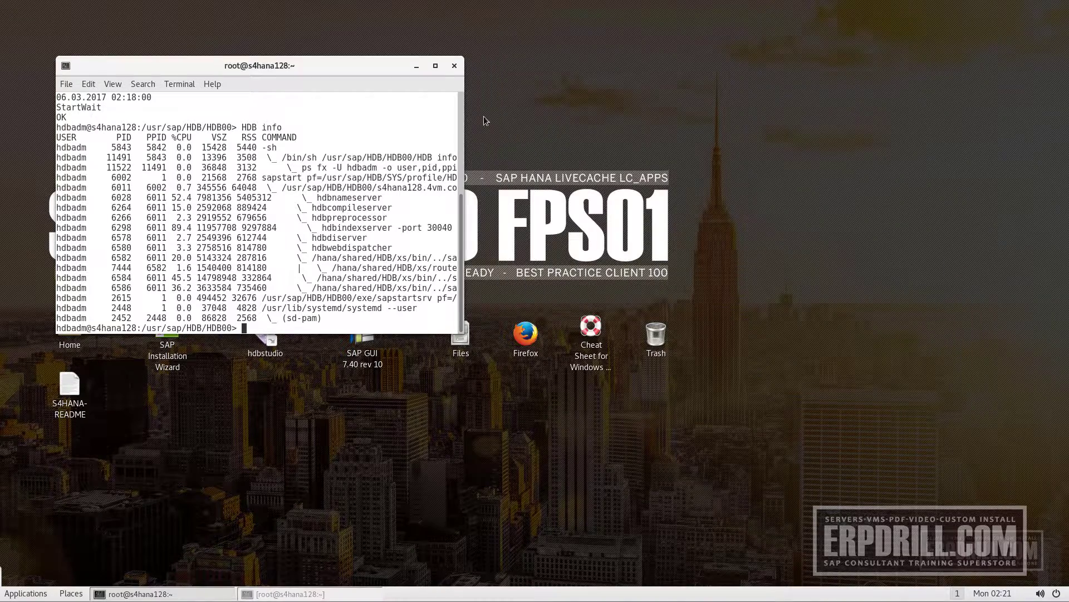
click(417, 67)
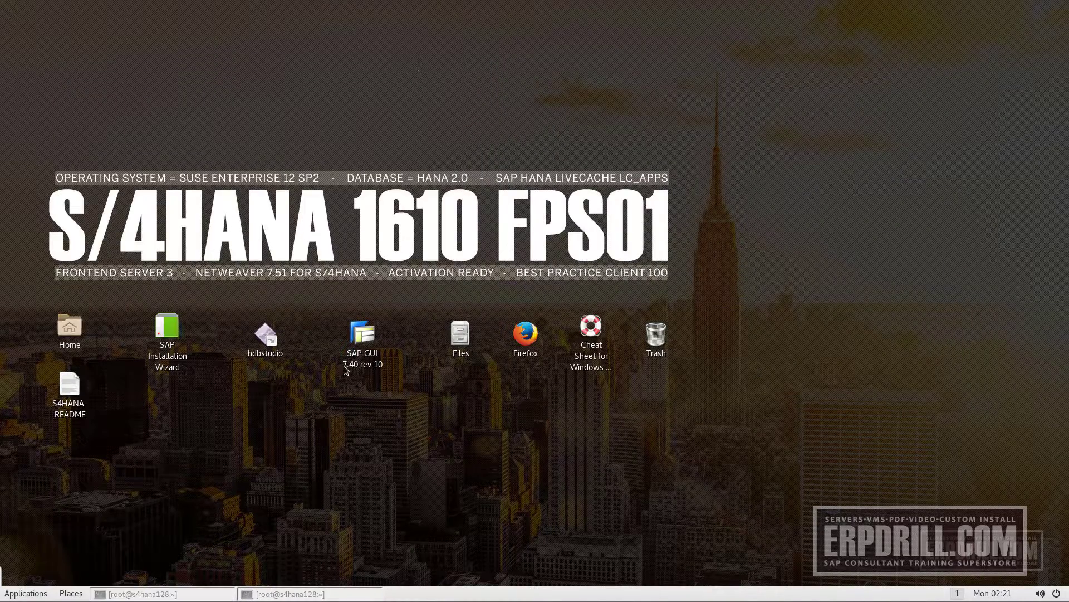
Launch SAP GUI 7.40 and HANA Studio, unlock secure storage, and bring up SYSTEMDB@HDB's actions
double_click(362, 335)
click(268, 343)
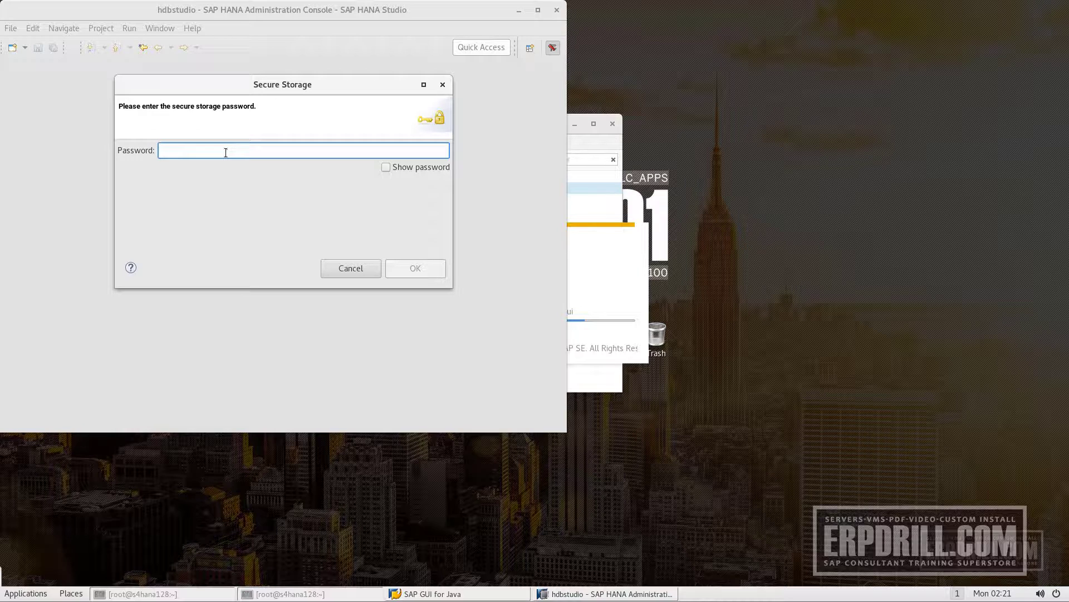
text(*****)
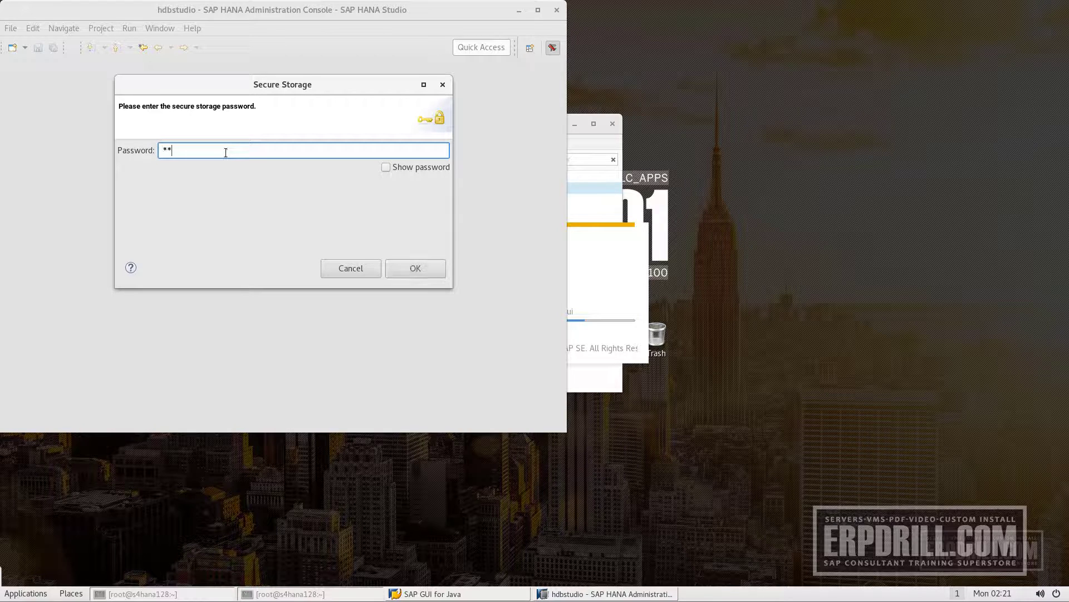
text(***)
key(Return)
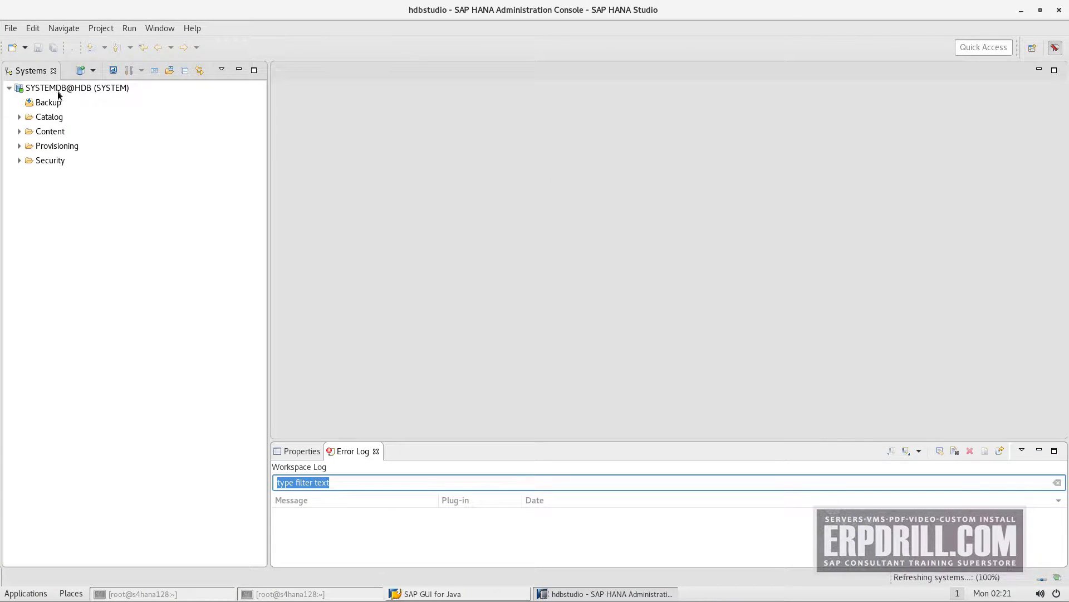
click(58, 91)
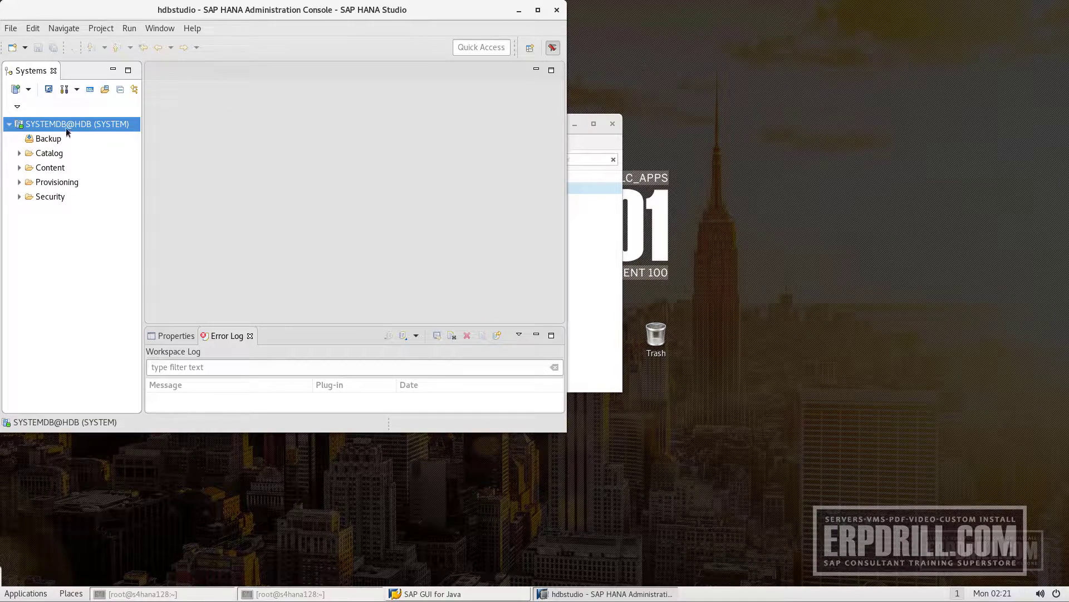
right_click(100, 139)
Open Administration for SYSTEMDB@HDB and scroll the Overview down to memory and CPU usage
mouse_move(167, 147)
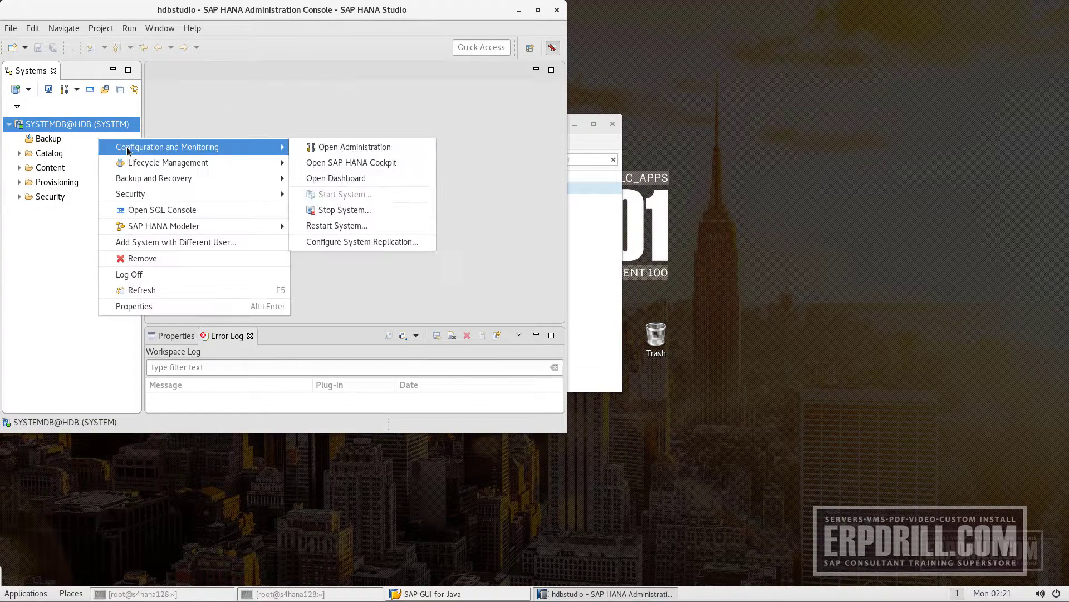
click(328, 147)
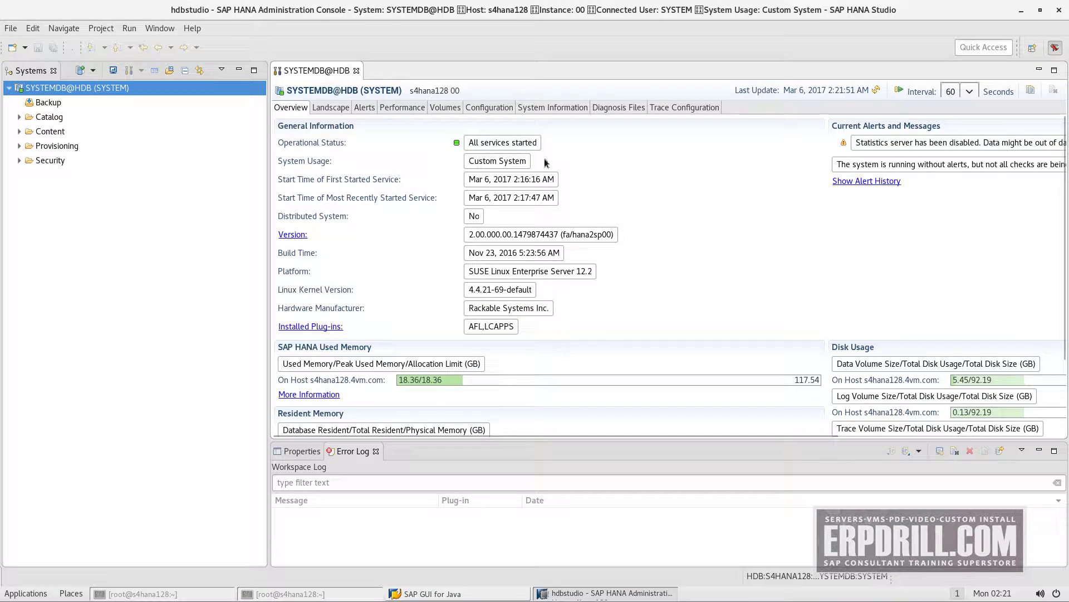
scroll(432, 382, down, 3)
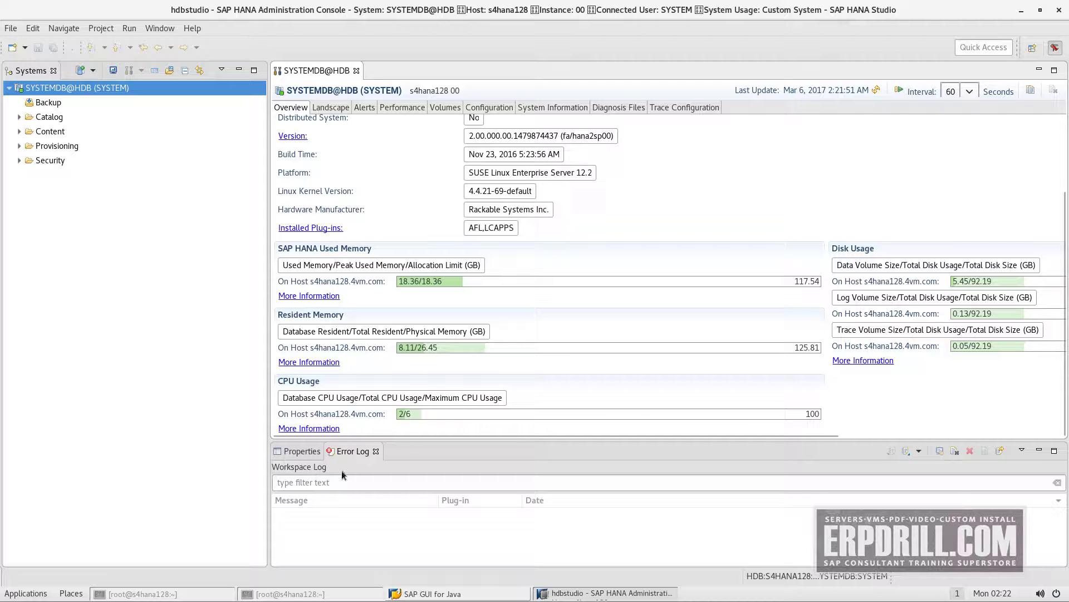
Rearrange the windows and bring the SAP GUI logon list back to the front
click(482, 598)
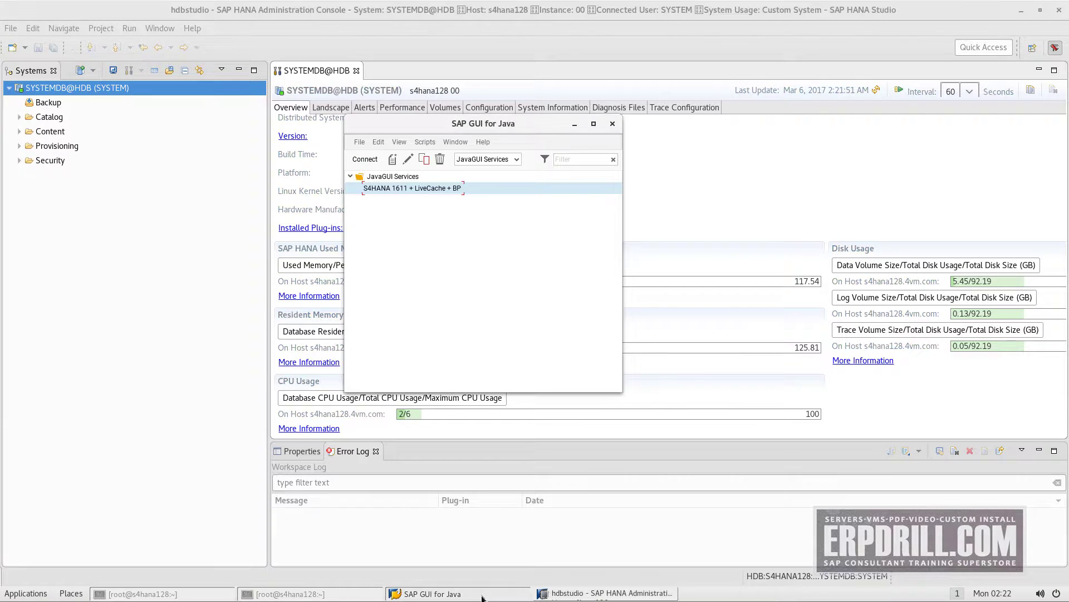
click(482, 597)
click(323, 595)
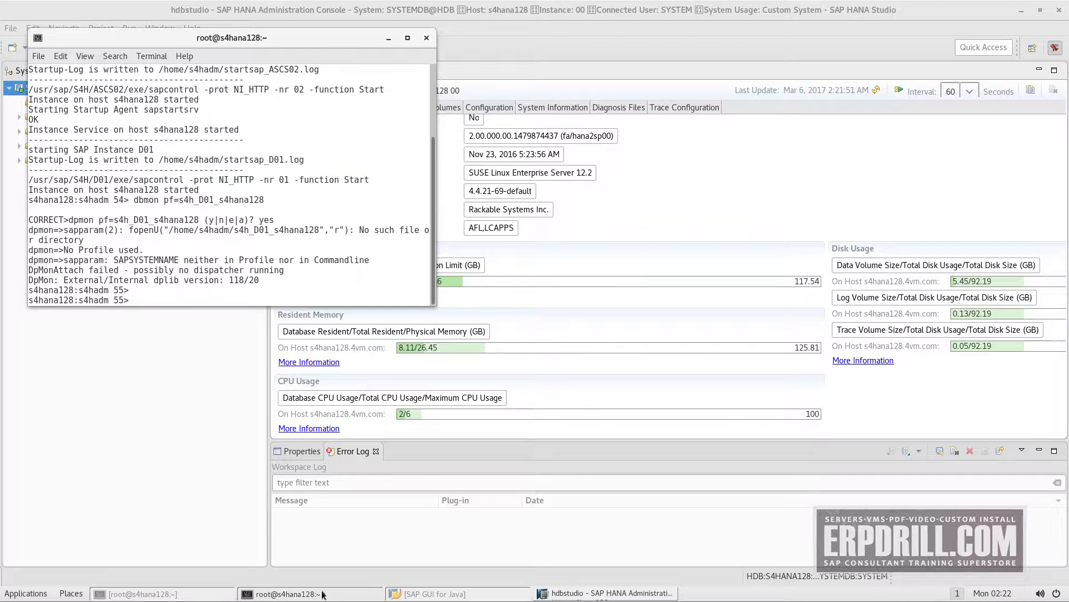
click(208, 595)
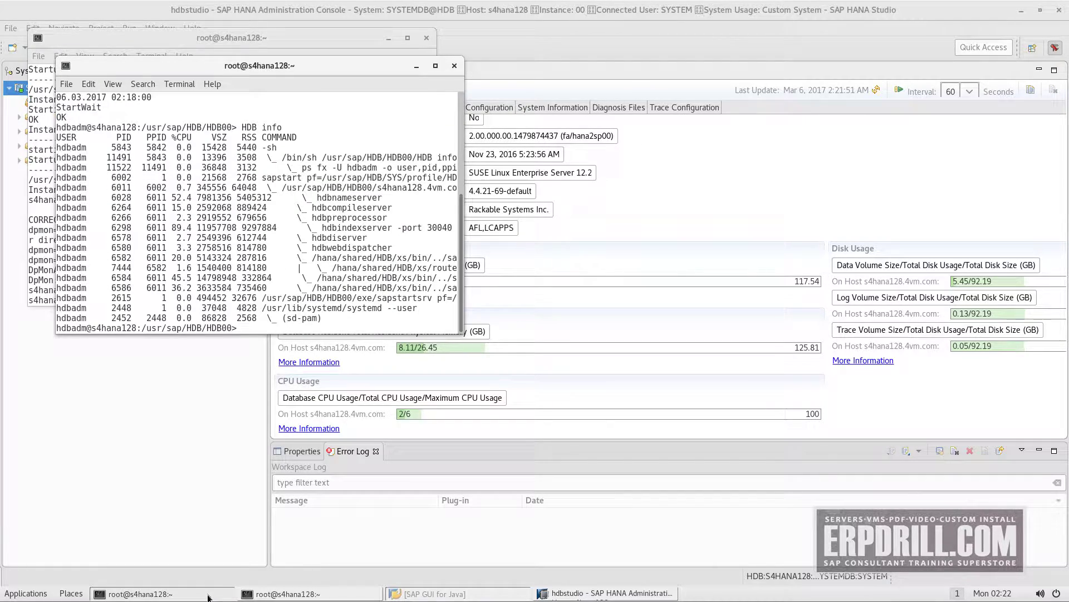
key(ctrl+alt+d)
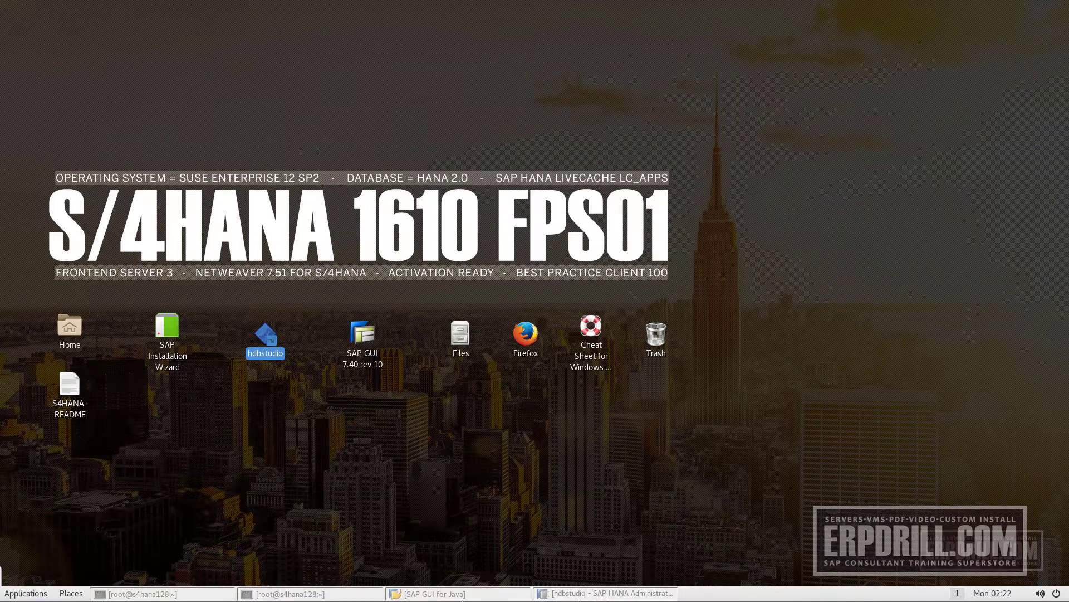
click(423, 593)
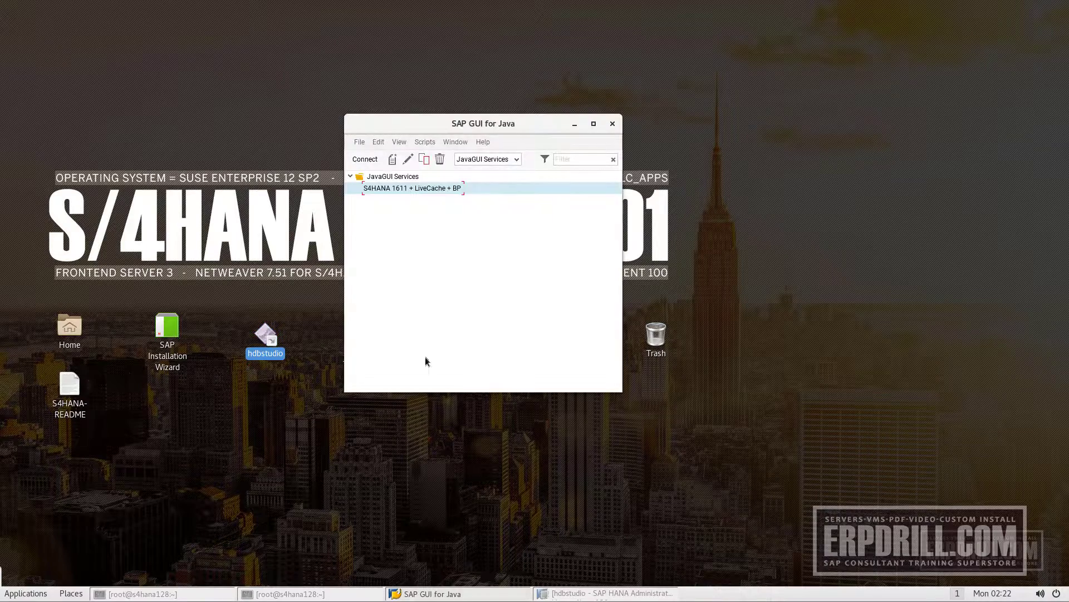
Log on to S4HANA 1611 + LiveCache + BP in client 100 with user name and password
double_click(433, 189)
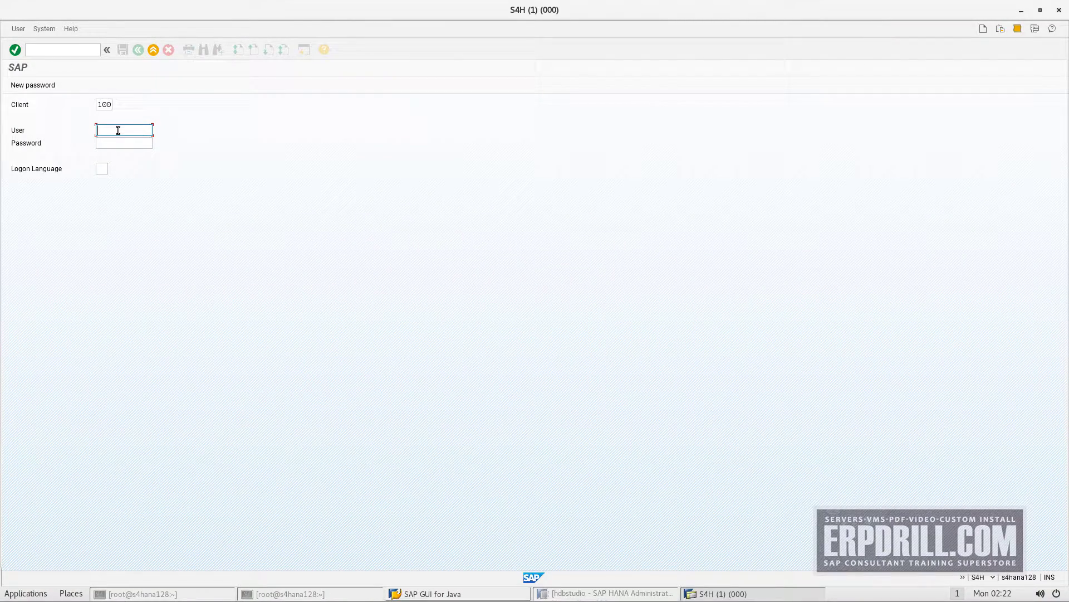
text(bassis)
key(Tab)
click(116, 128)
key(BackSpace)
key(Tab)
text(********)
key(Return)
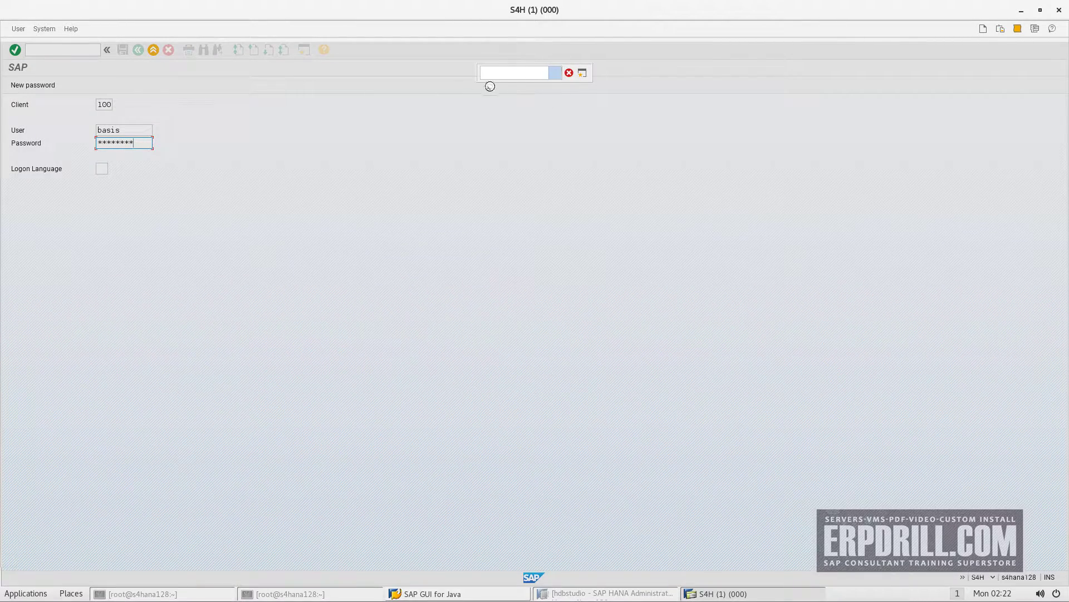
Re-run the dpmon command in the terminal, then return to the Easy Access session
click(740, 594)
click(638, 594)
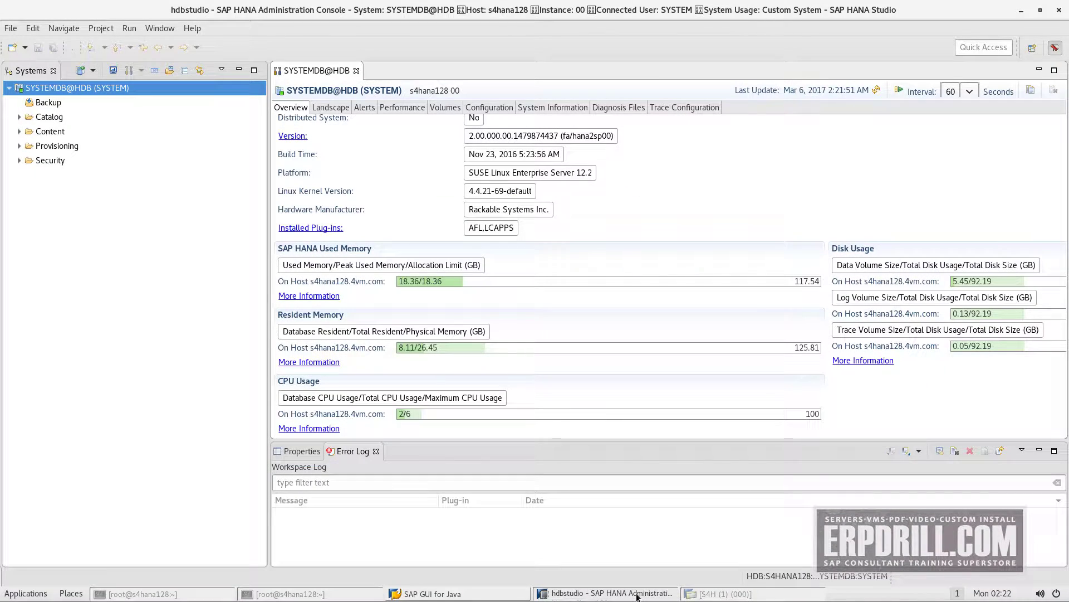
click(215, 594)
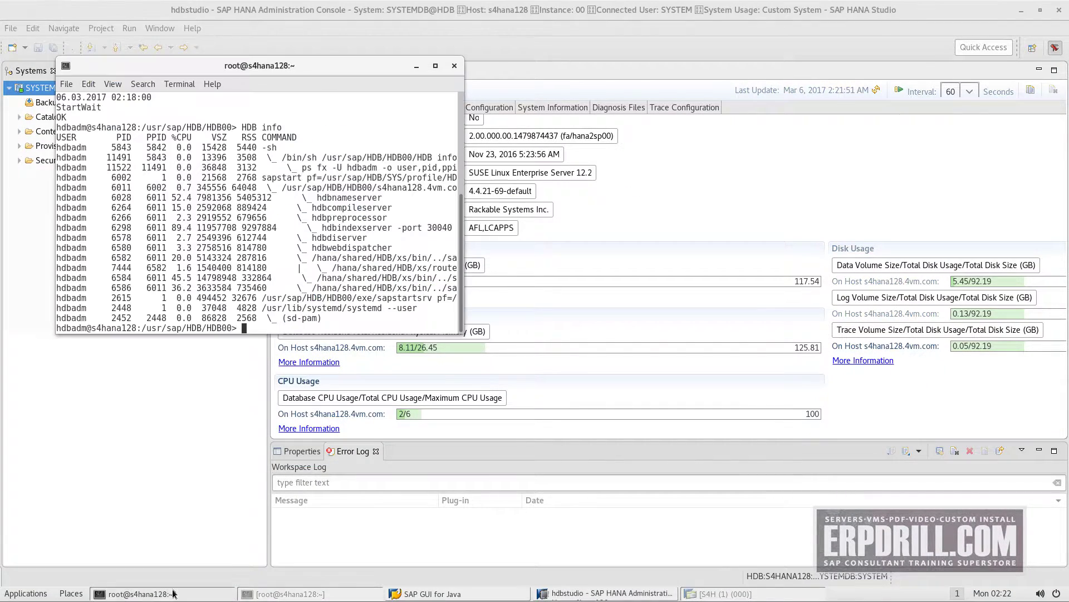
click(283, 594)
key(Up)
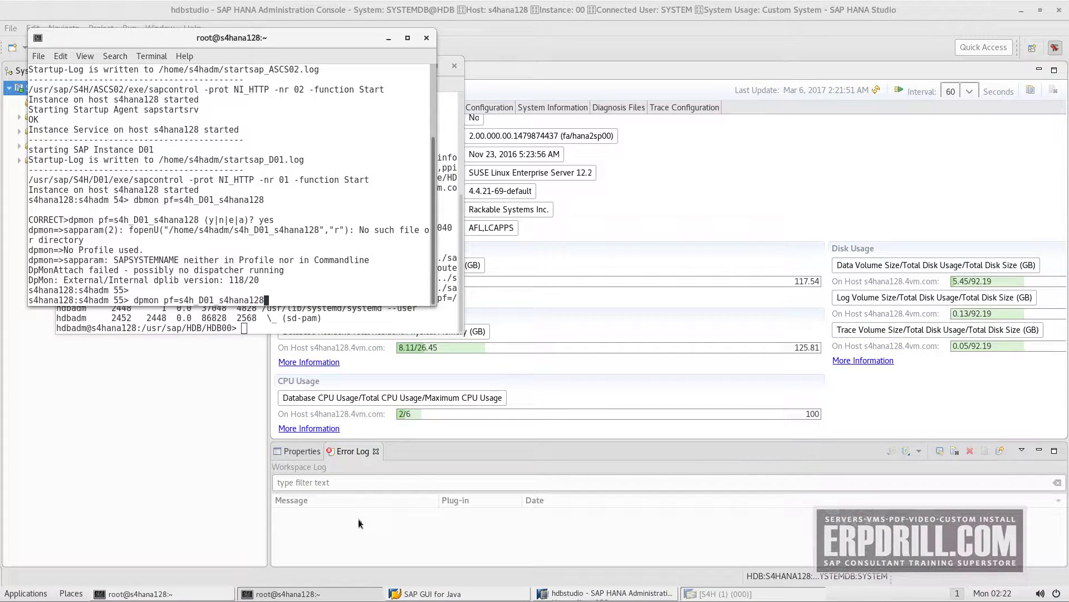
key(Return)
key(alt+Tab)
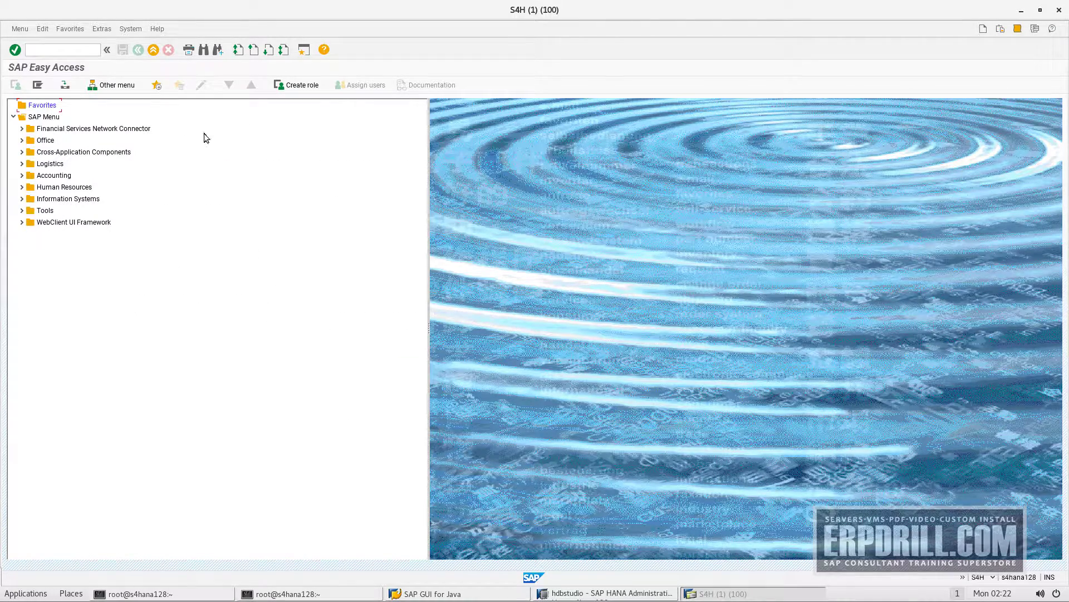
Open System > Status and check the kernel information: release 749, patch level 101
click(129, 29)
click(134, 173)
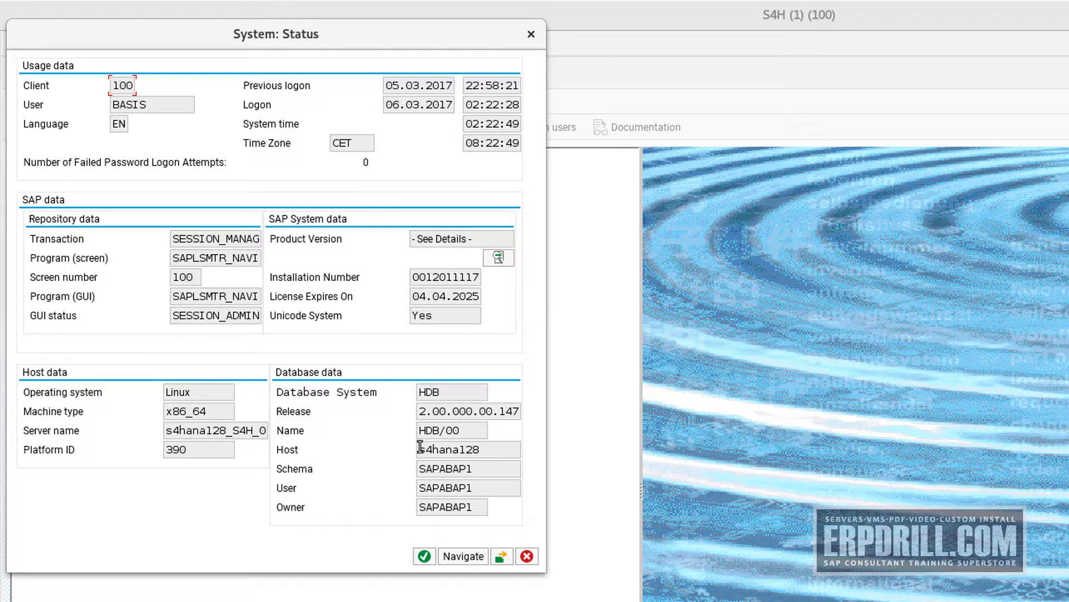
click(501, 556)
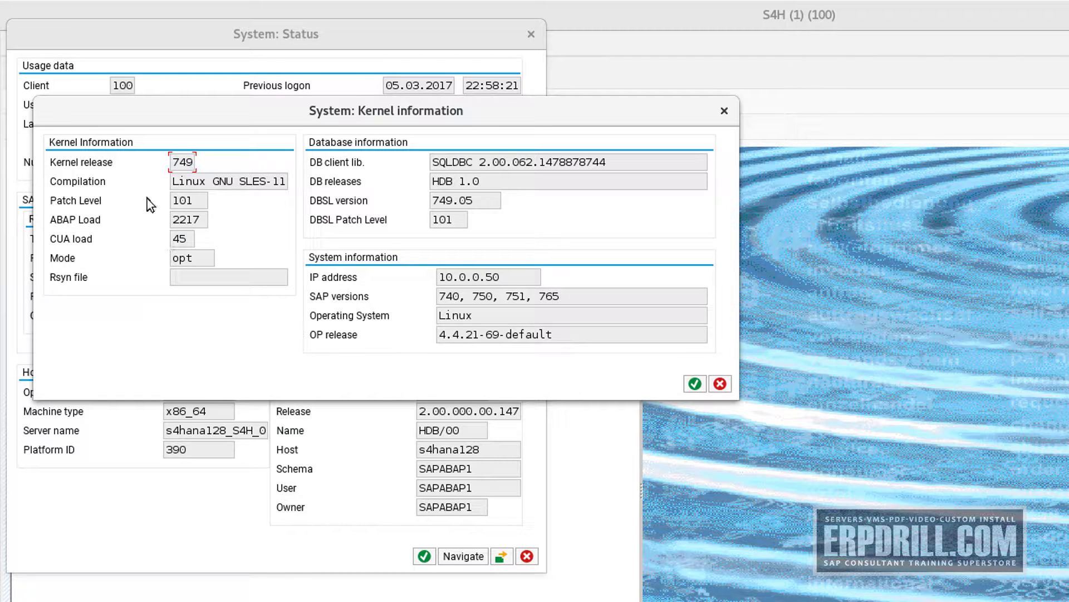
double_click(183, 202)
click(724, 111)
Review product versions: S4HANA ON PREMISE 1610, SAP Fiori front-end server 3.0, NW for S4HANA
click(500, 257)
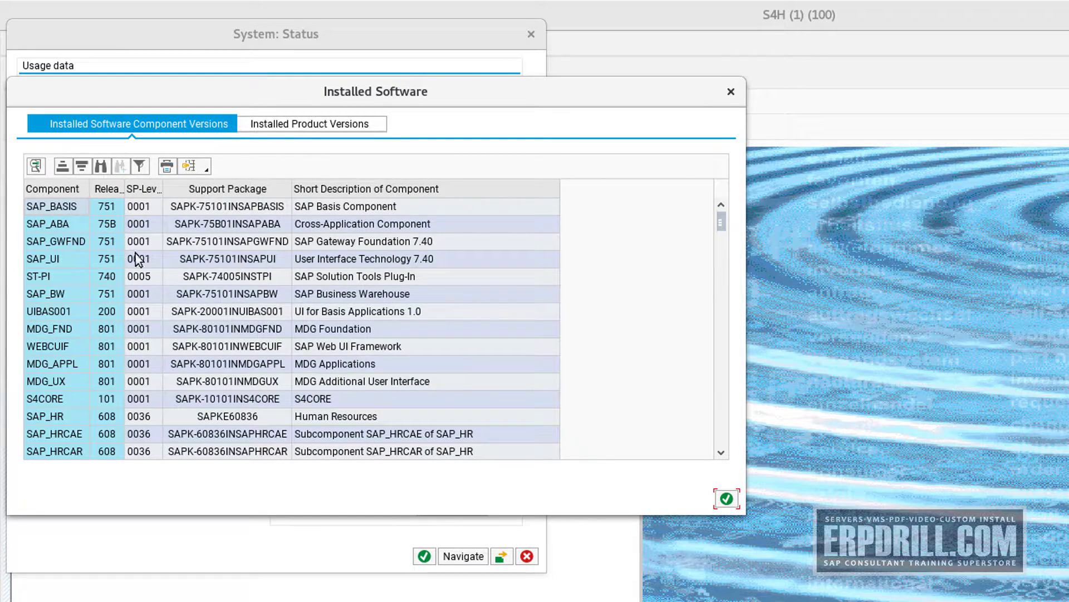
click(318, 126)
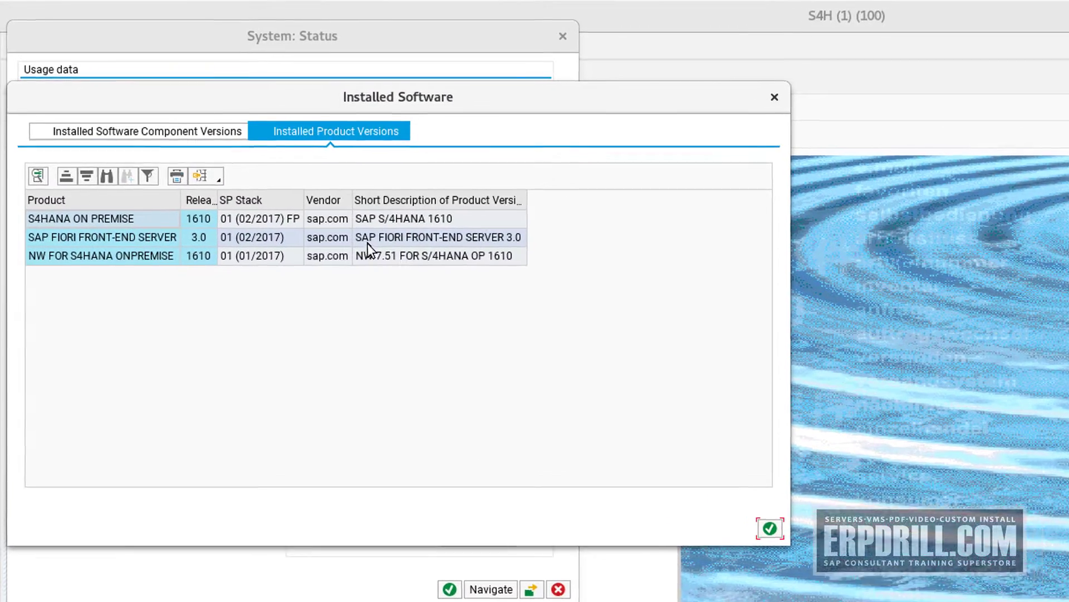
click(85, 217)
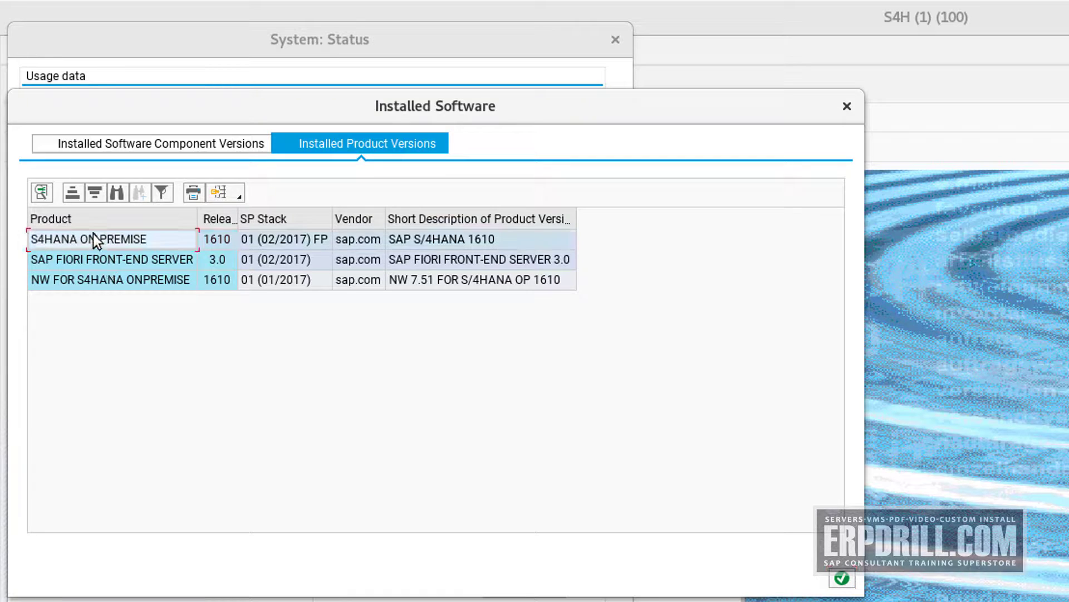
click(423, 246)
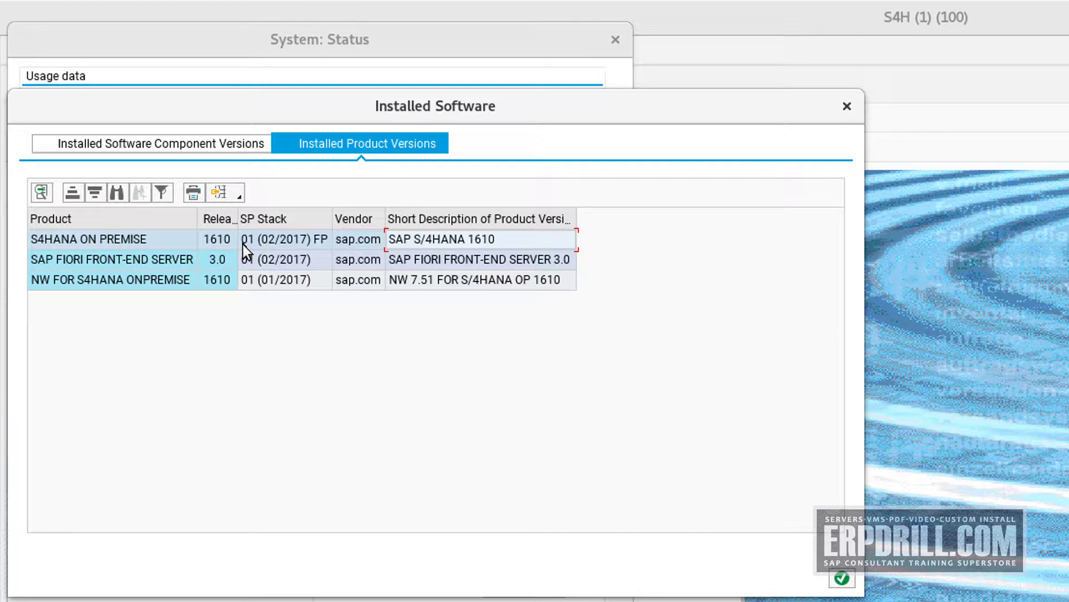
click(54, 266)
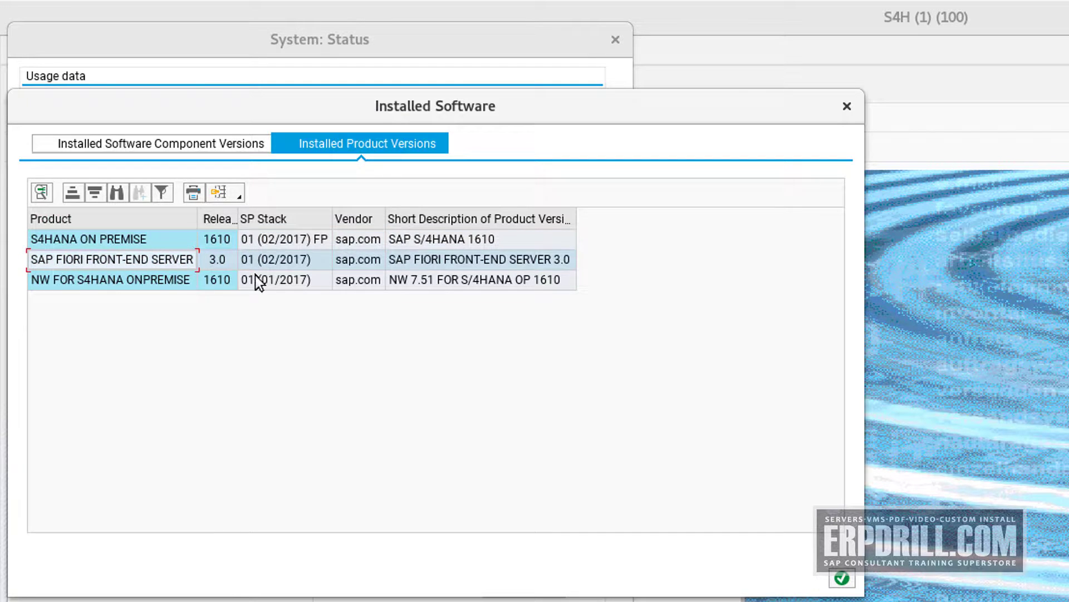
click(506, 259)
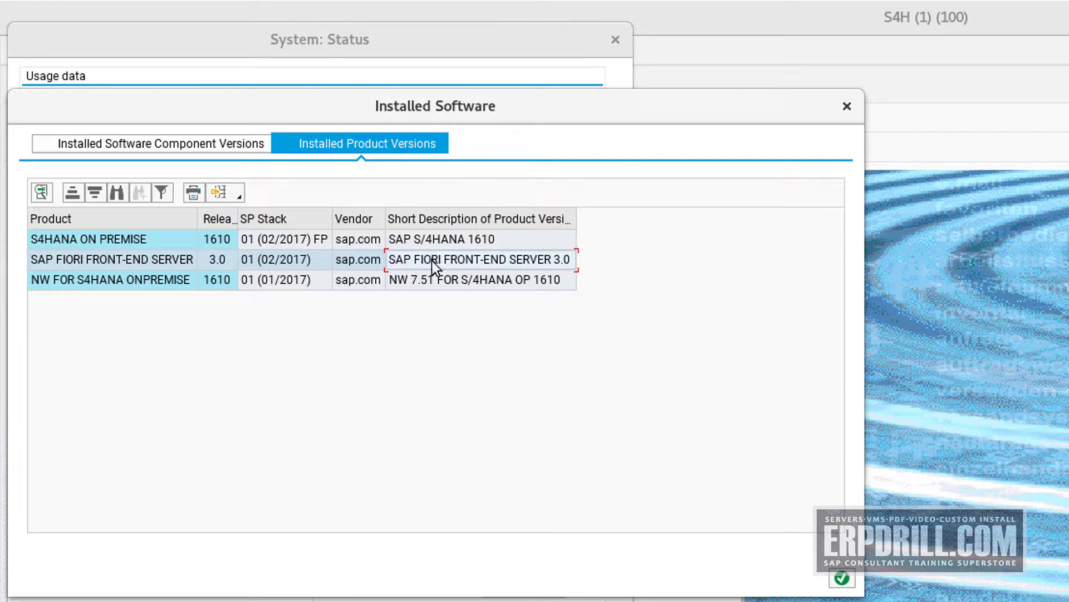
click(100, 282)
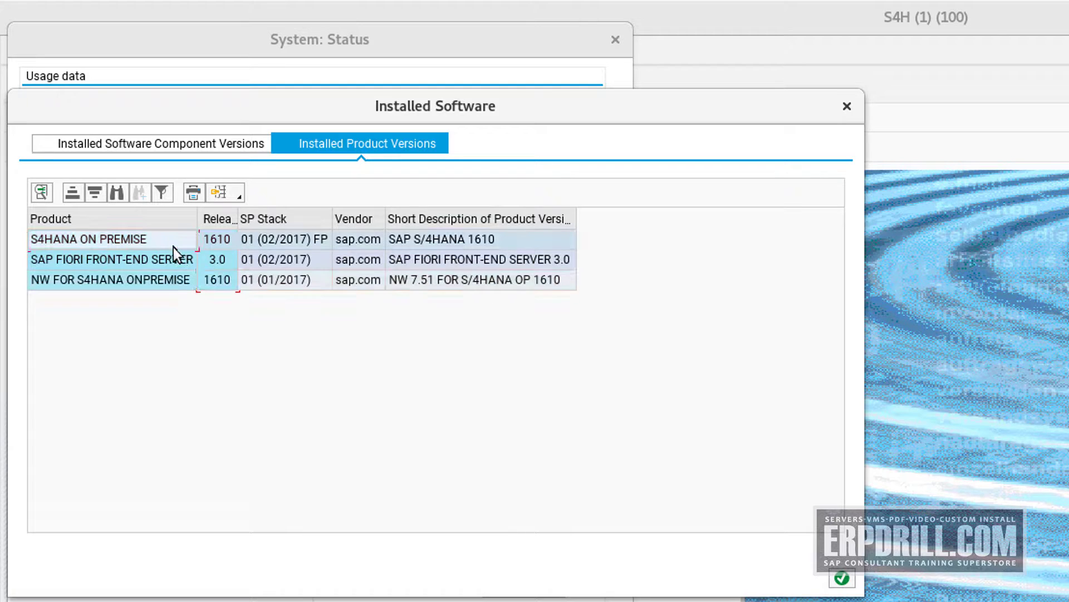
click(169, 265)
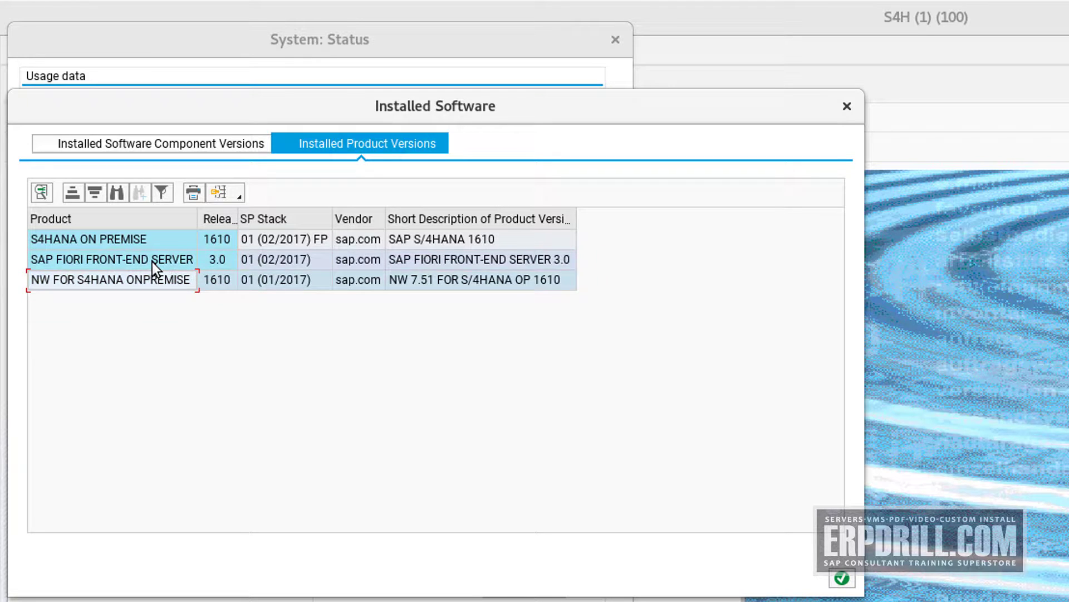
click(466, 233)
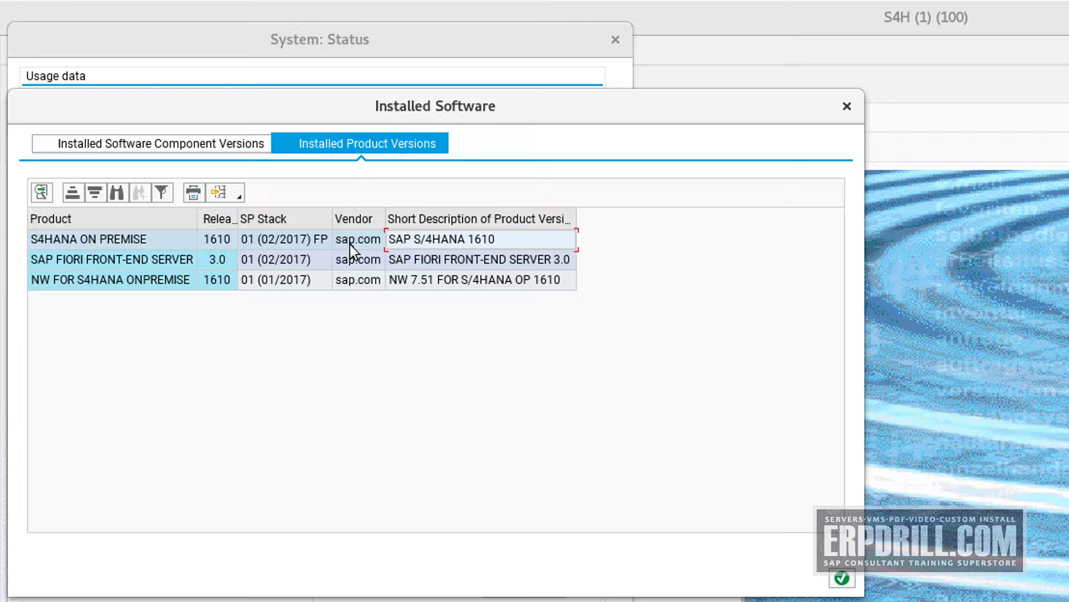
Review software component versions such as SAP_BASIS and the UI components, then close the list
click(237, 146)
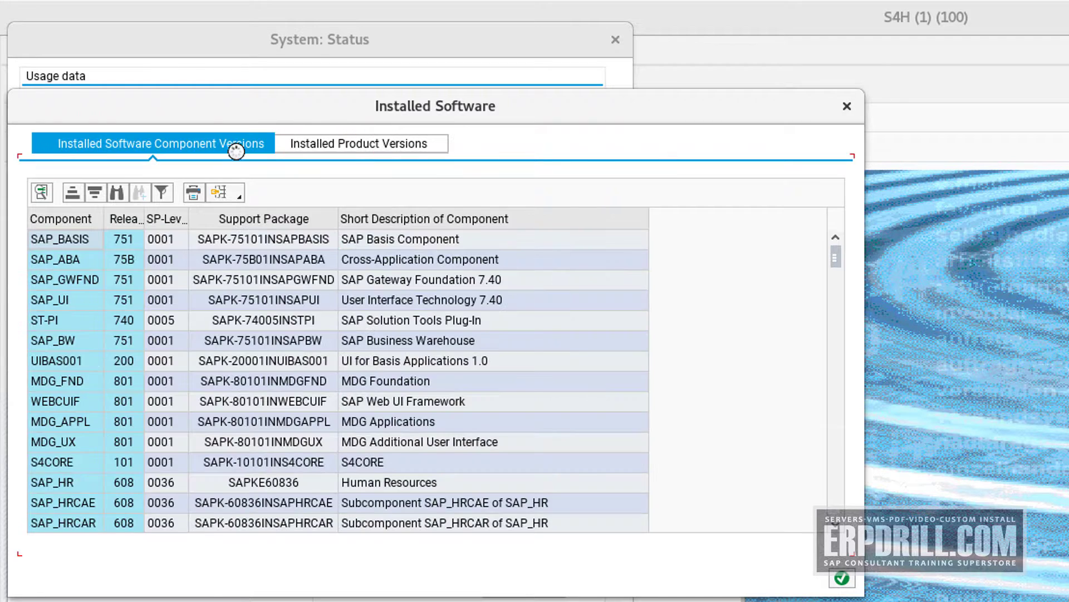
click(173, 245)
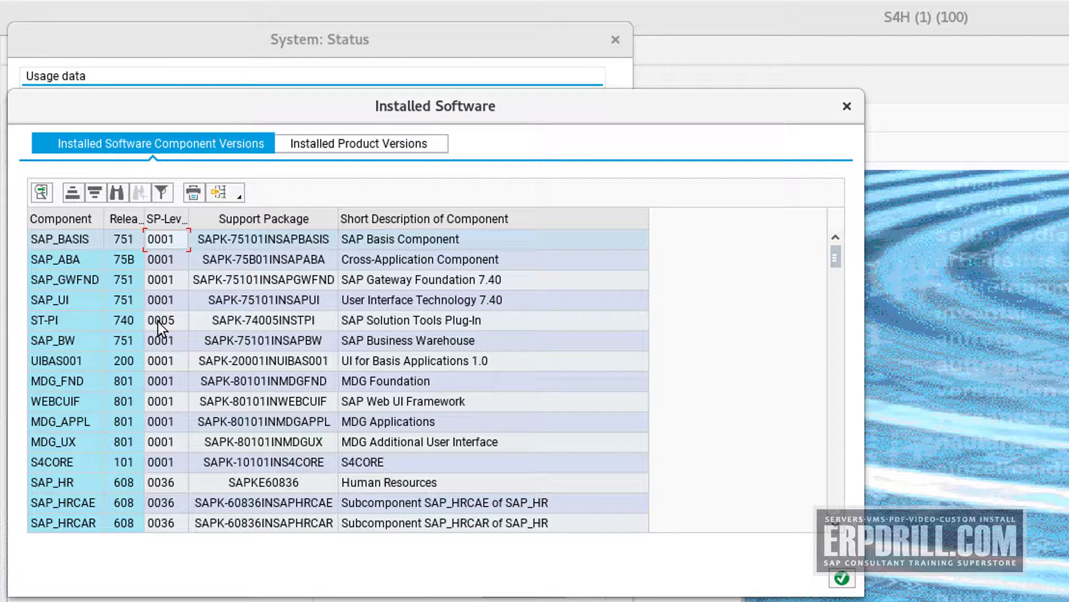
scroll(218, 314, down, 10)
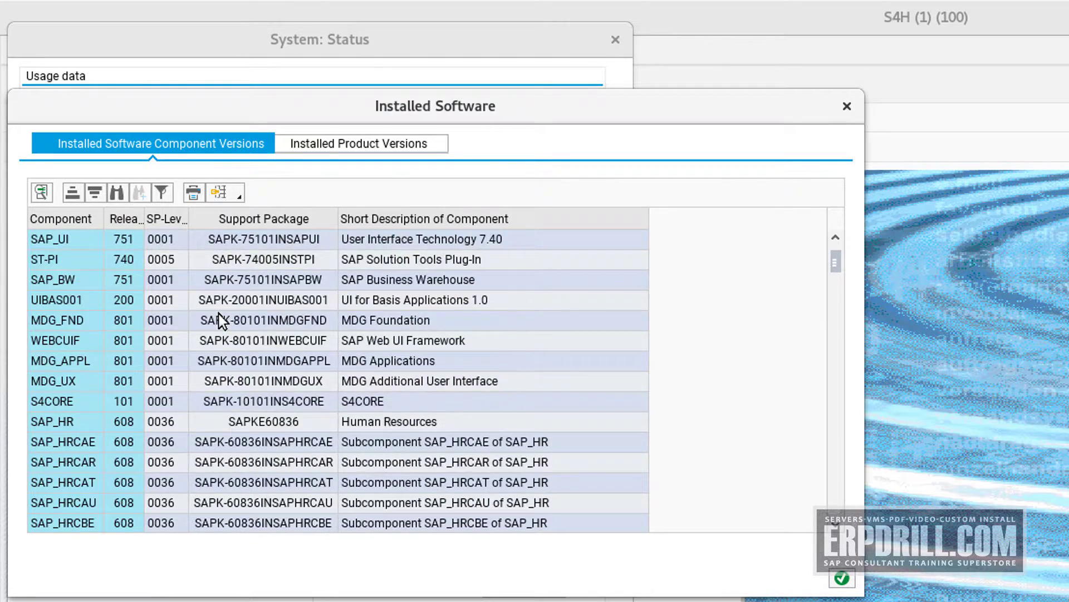
scroll(215, 319, down, 15)
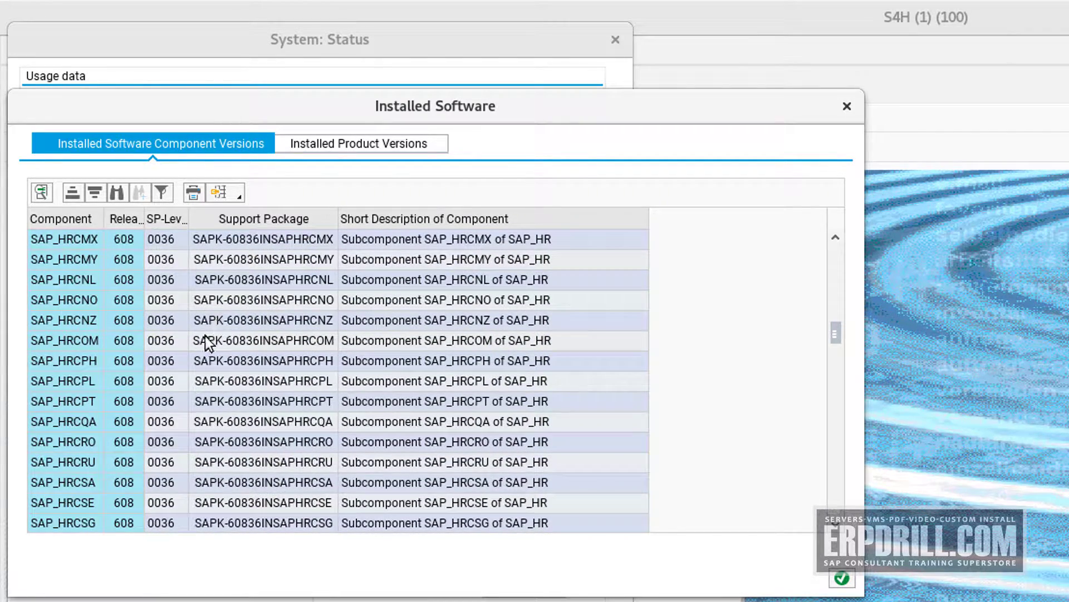
scroll(409, 401, down, 7)
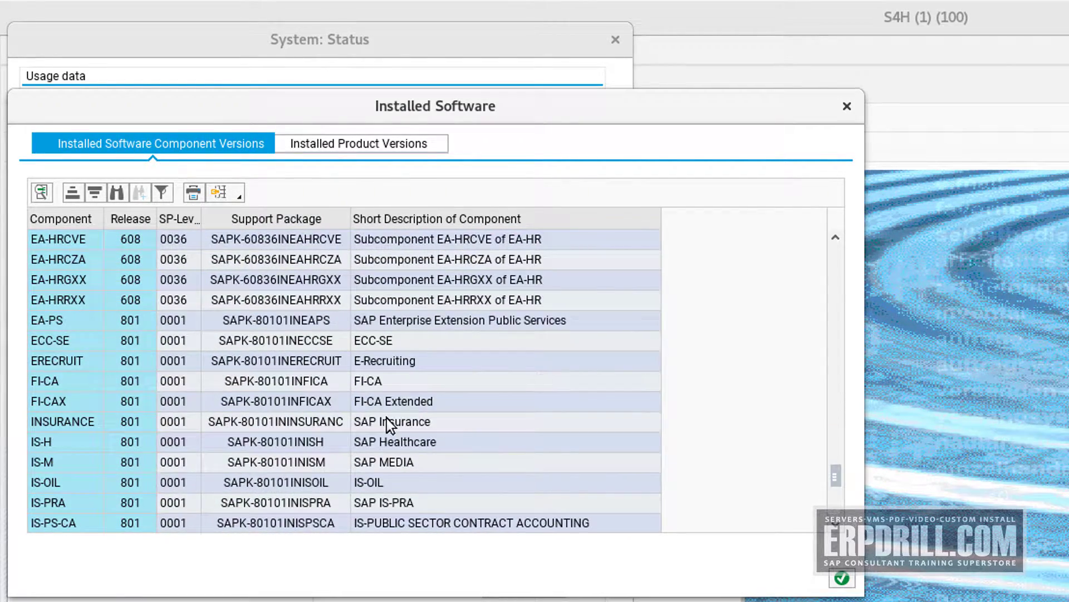
scroll(335, 416, down, 5)
scroll(293, 415, up, 2)
scroll(293, 416, down, 2)
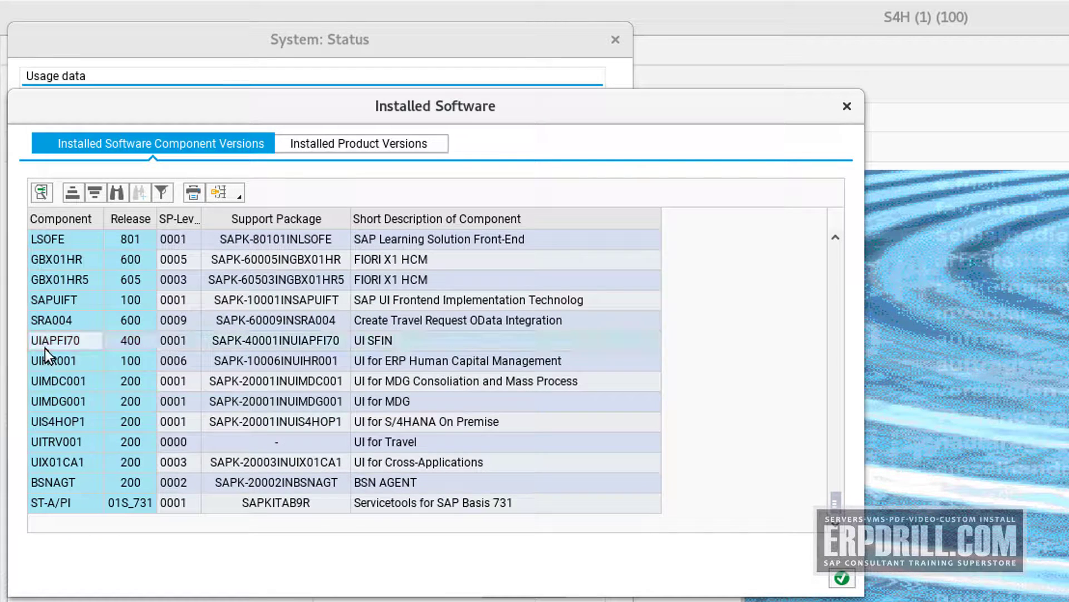
click(384, 341)
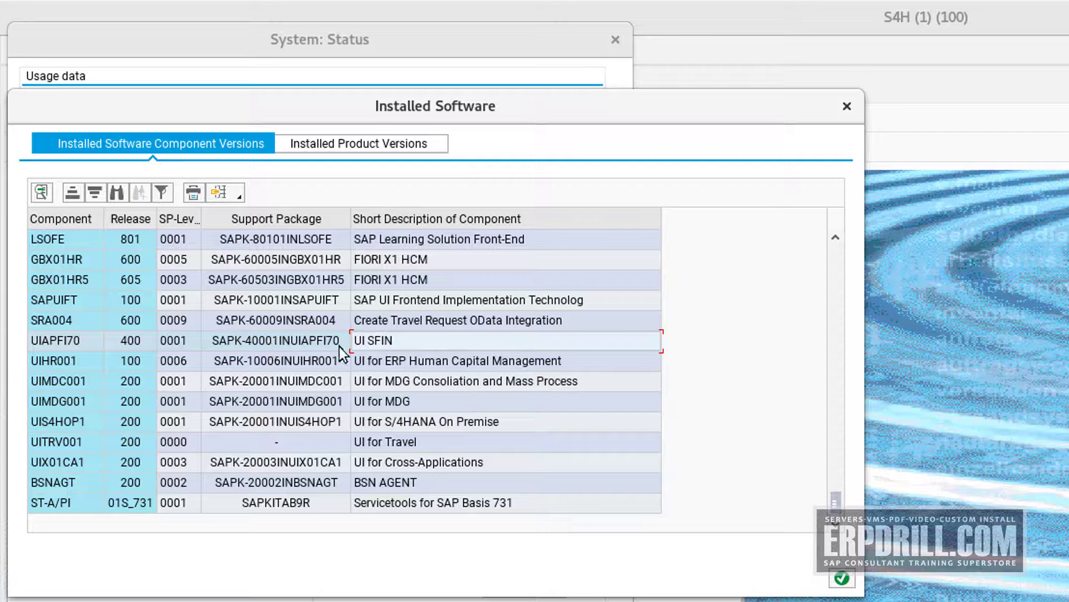
click(399, 361)
click(456, 423)
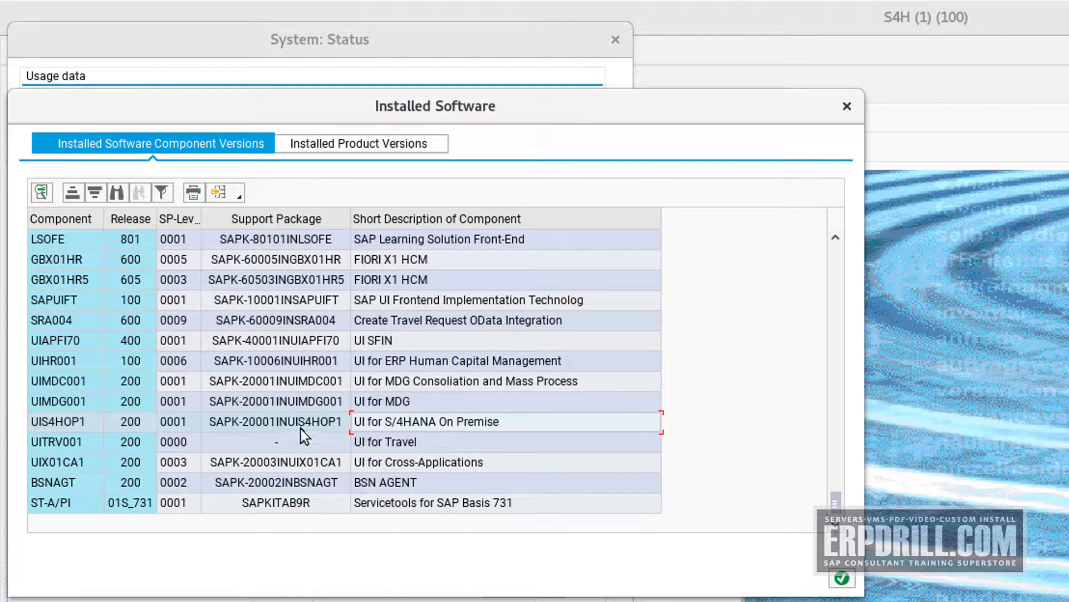
click(417, 443)
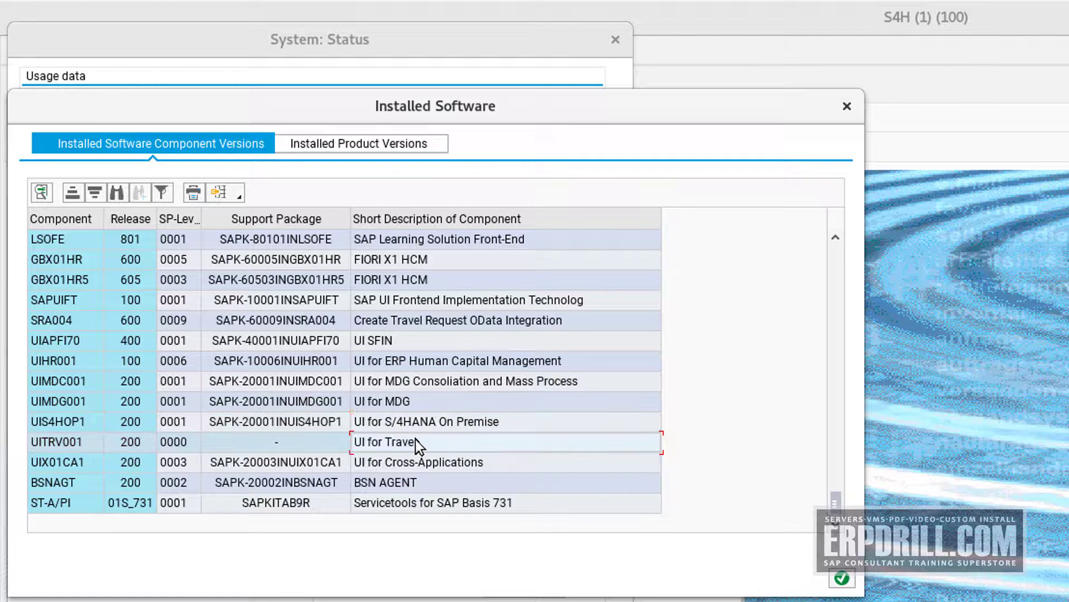
click(482, 469)
click(426, 504)
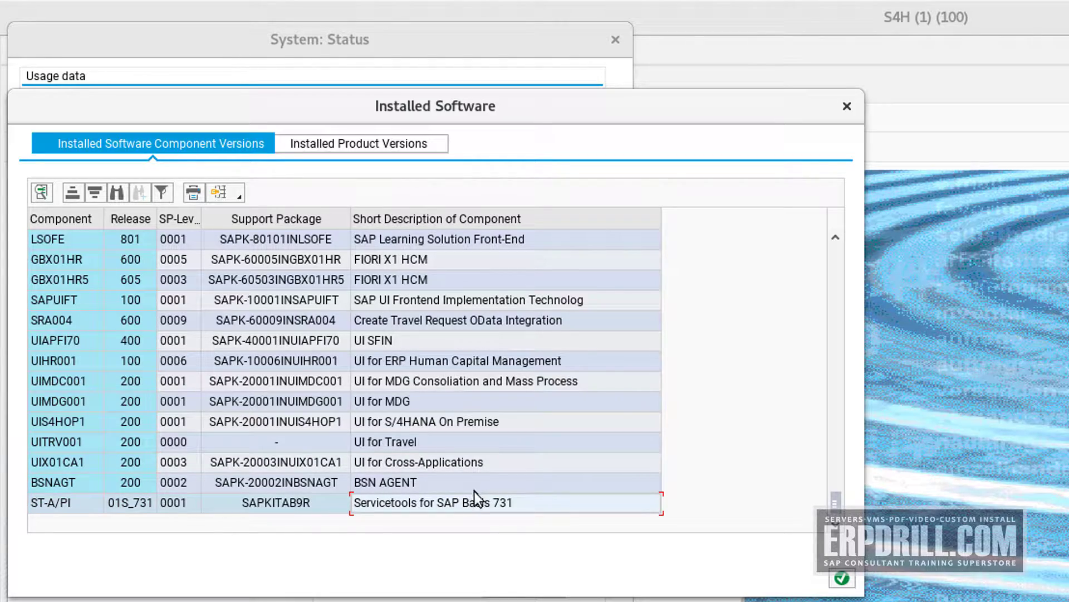
click(847, 106)
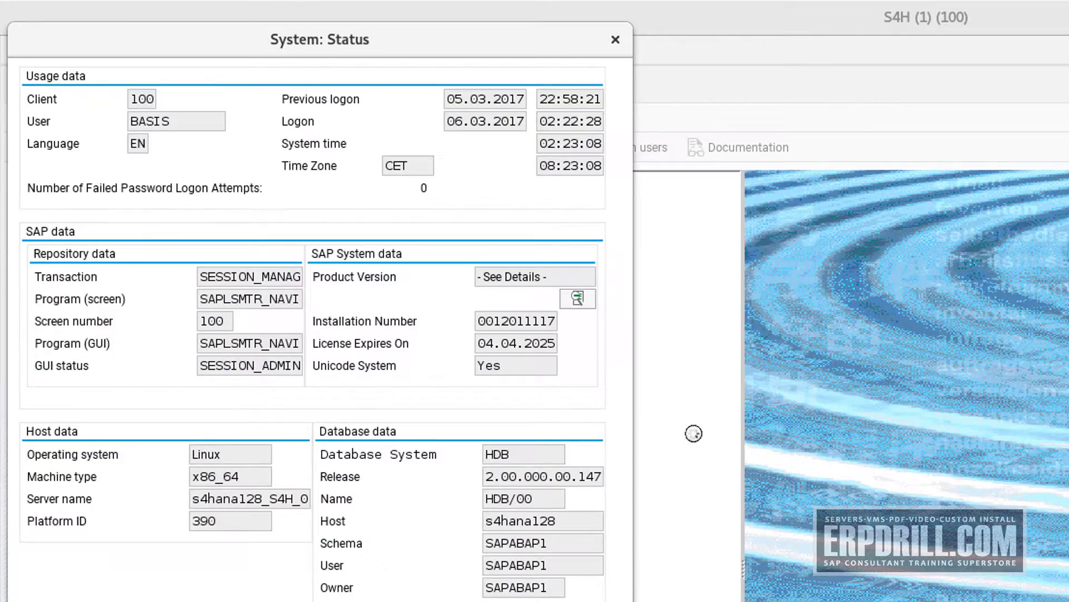
Close System: Status and start Solution Builder with transaction /n/smb/bbi
key(Return)
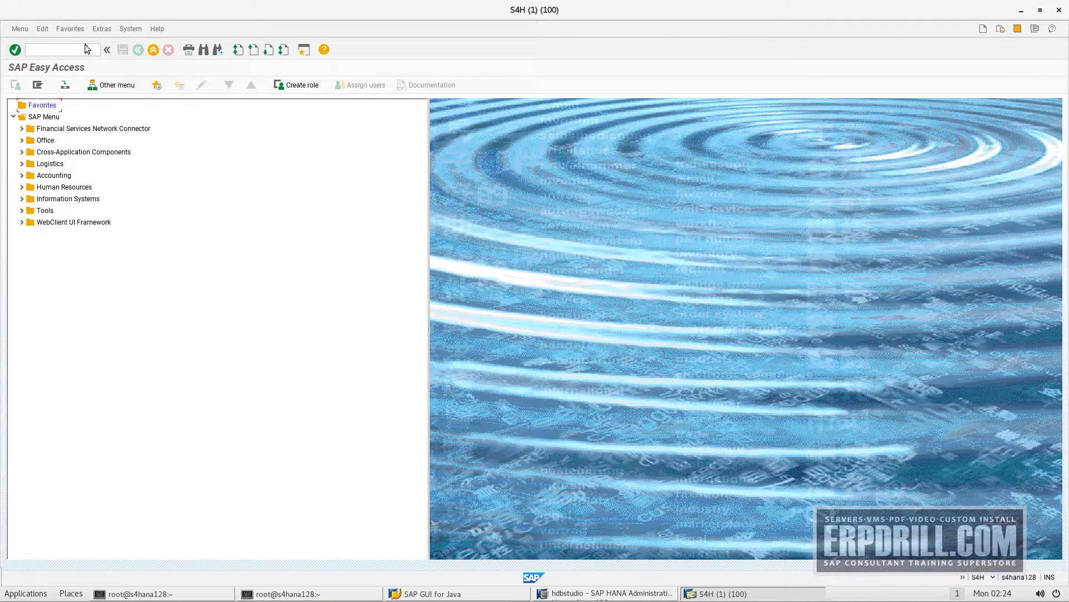
click(88, 52)
text(sm)
key(BackSpace)
key(BackSpace)
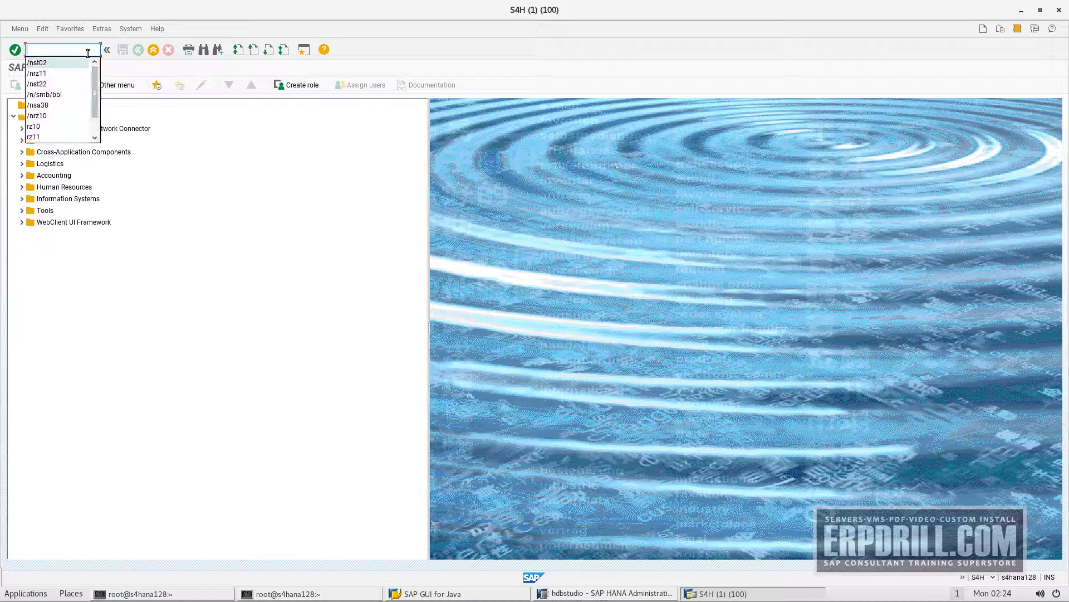
click(61, 95)
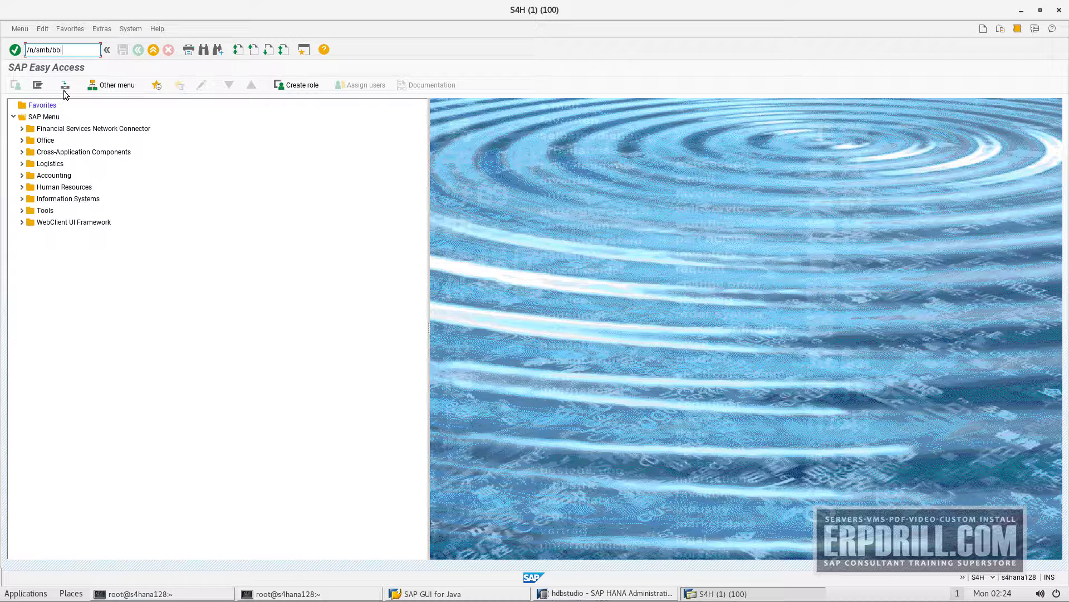
key(Return)
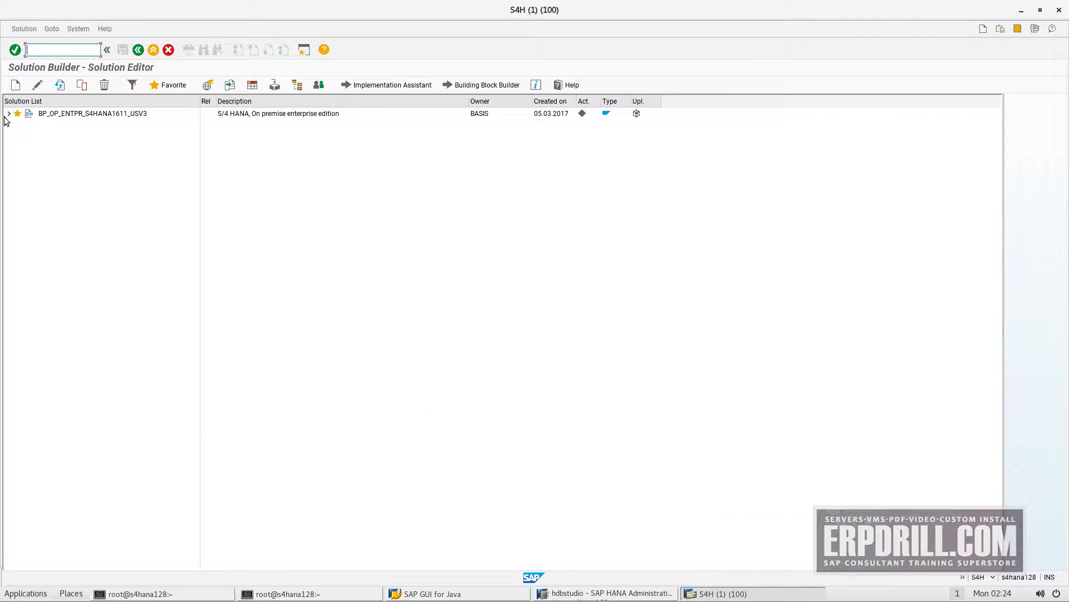
Import a solution from reference content, searching with Content ID * to list all entries
click(24, 28)
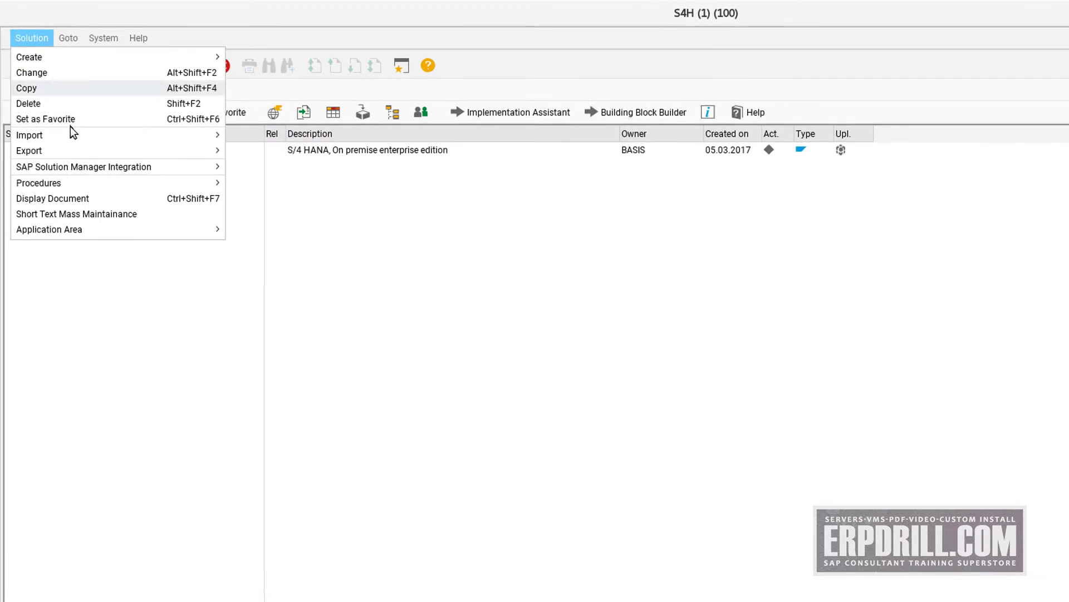
mouse_move(69, 109)
mouse_move(146, 139)
mouse_move(274, 140)
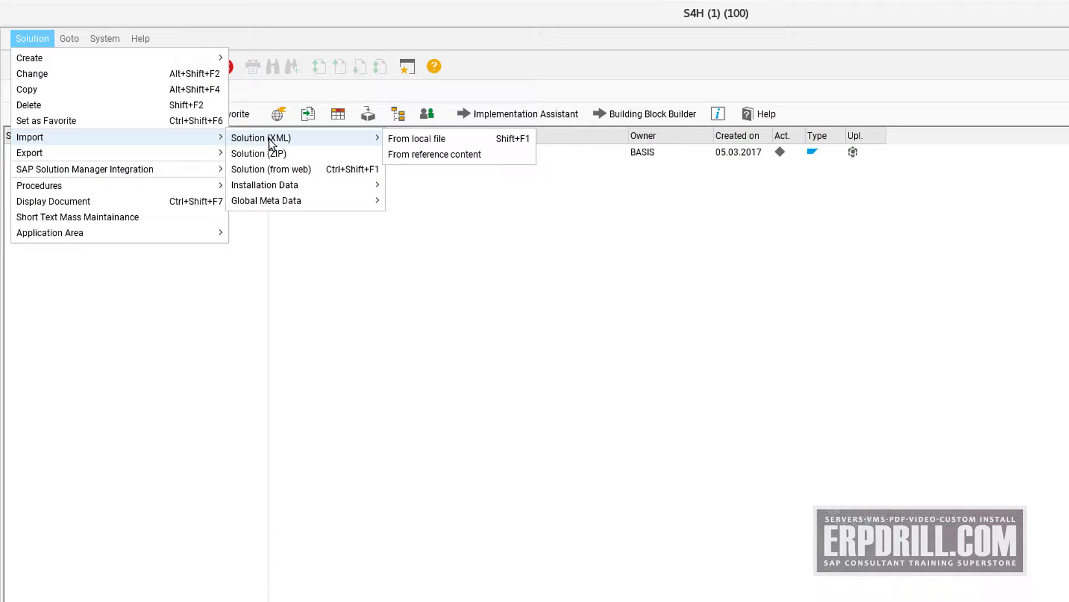
click(423, 156)
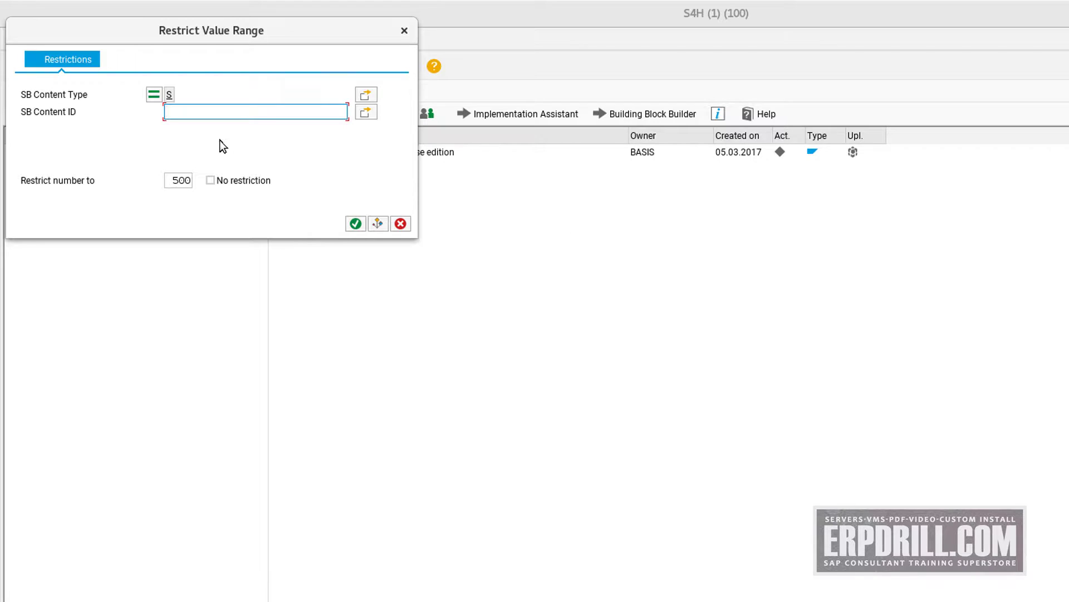
click(366, 112)
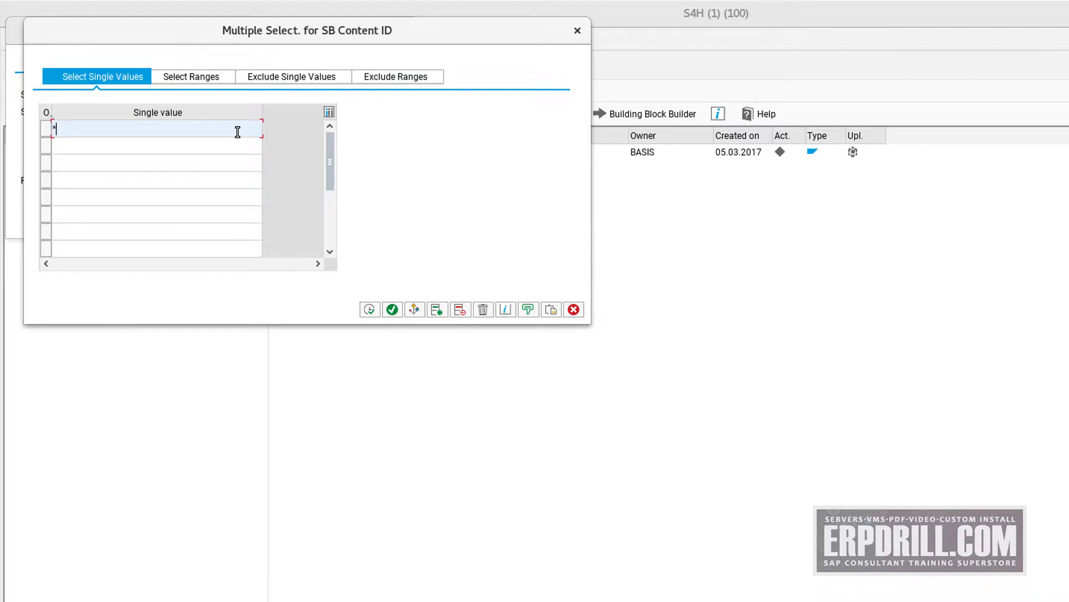
click(392, 310)
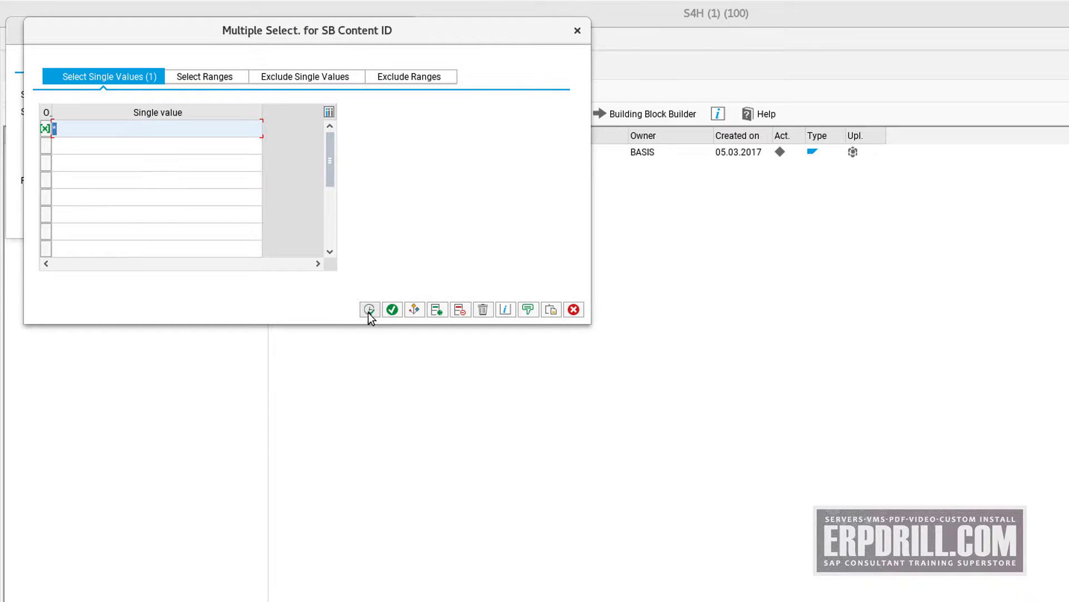
click(369, 310)
click(360, 229)
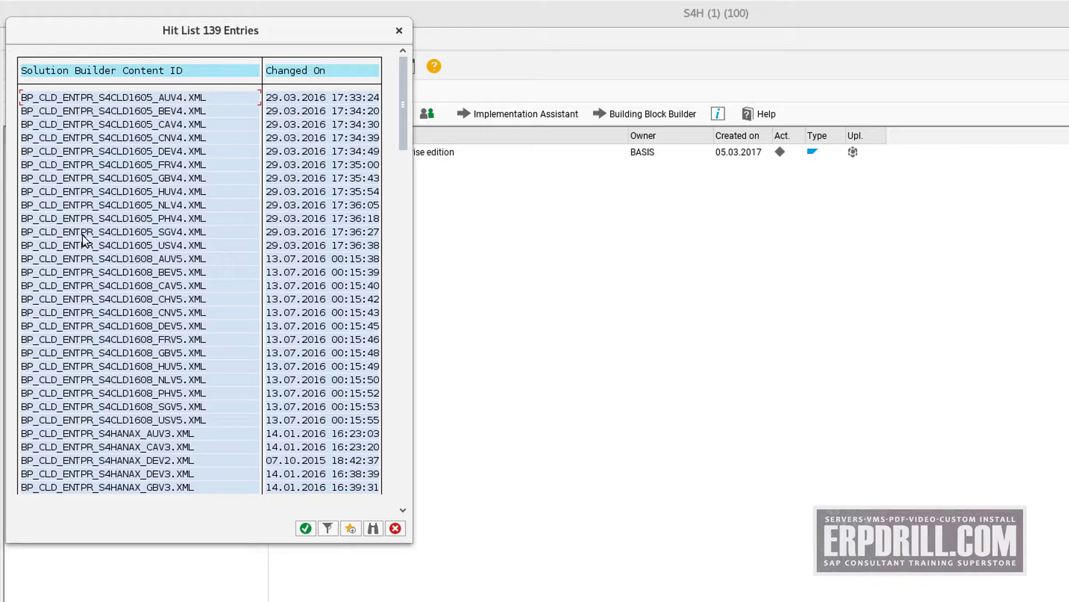
Scroll through the 139-entry content ID hit list
scroll(92, 268, down, 2)
scroll(95, 284, down, 8)
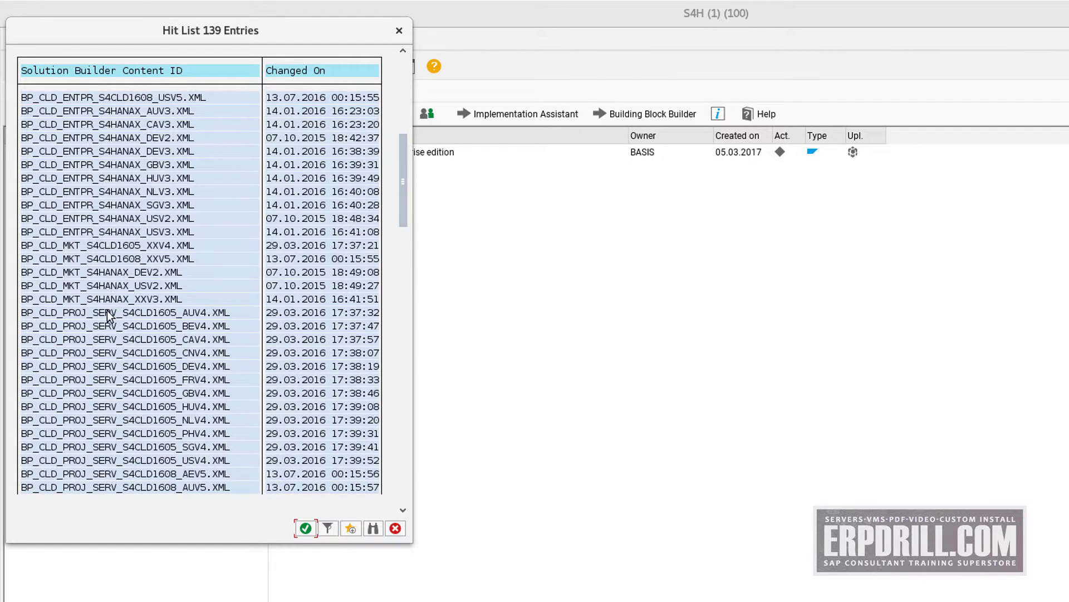
scroll(168, 338, down, 6)
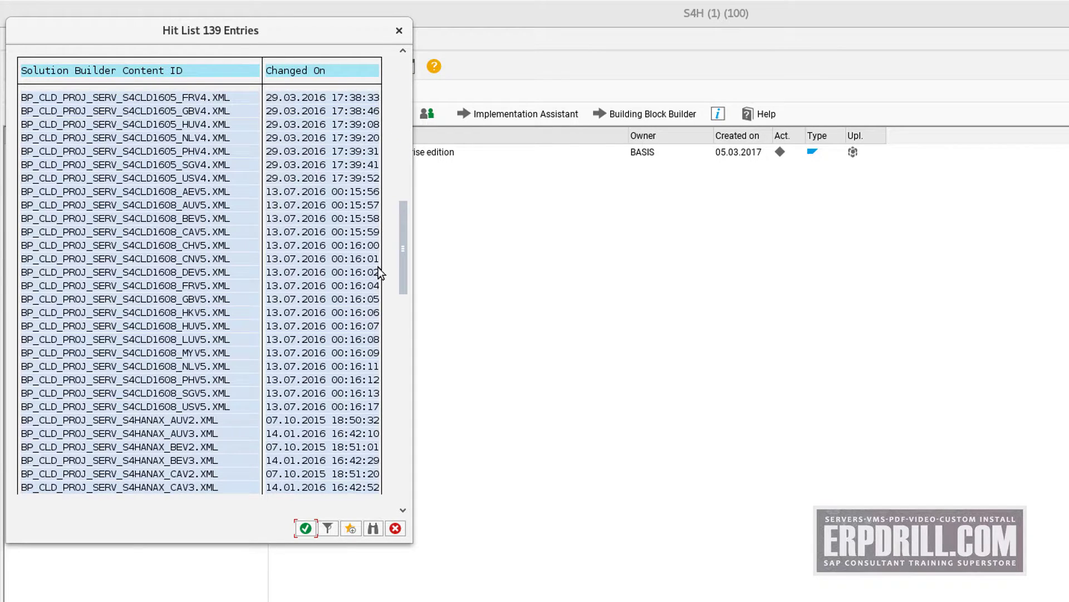
scroll(307, 339, down, 2)
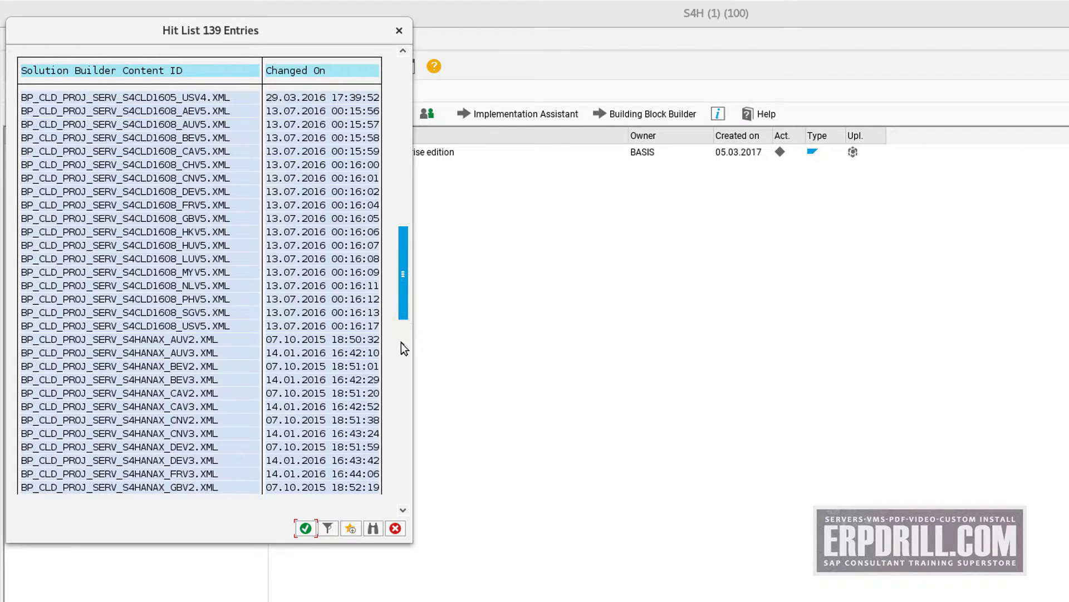
drag(401, 342, 400, 420)
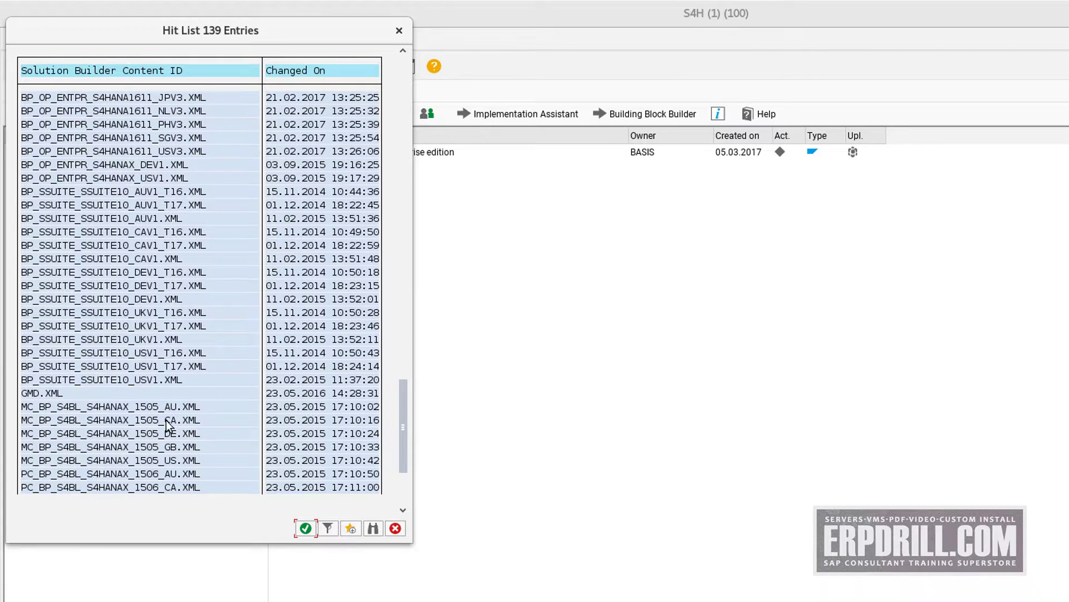
scroll(144, 381, down, 2)
scroll(144, 380, down, 1)
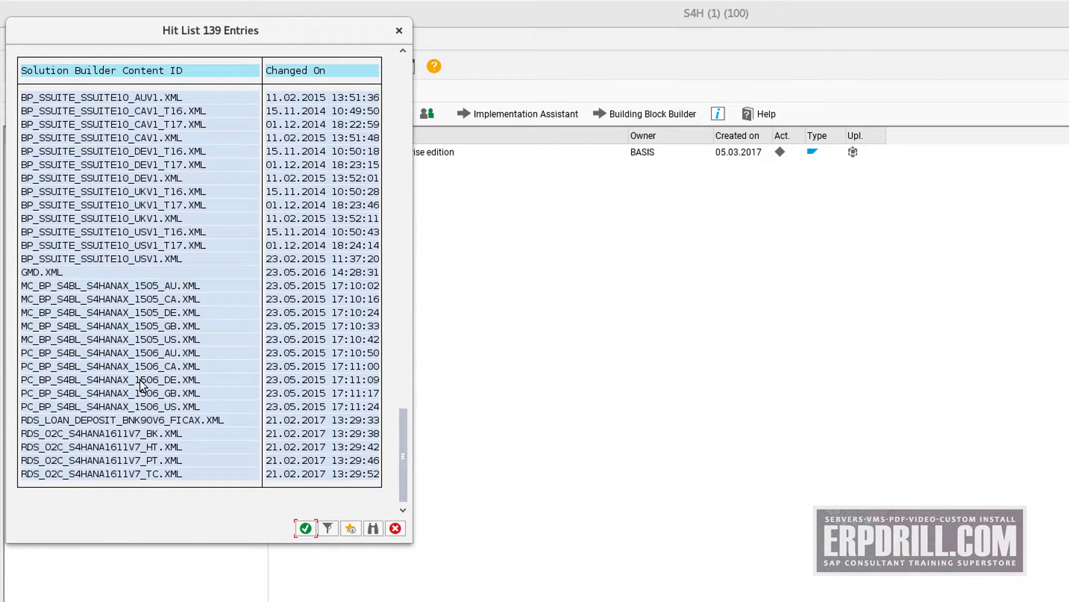
scroll(162, 432, up, 1)
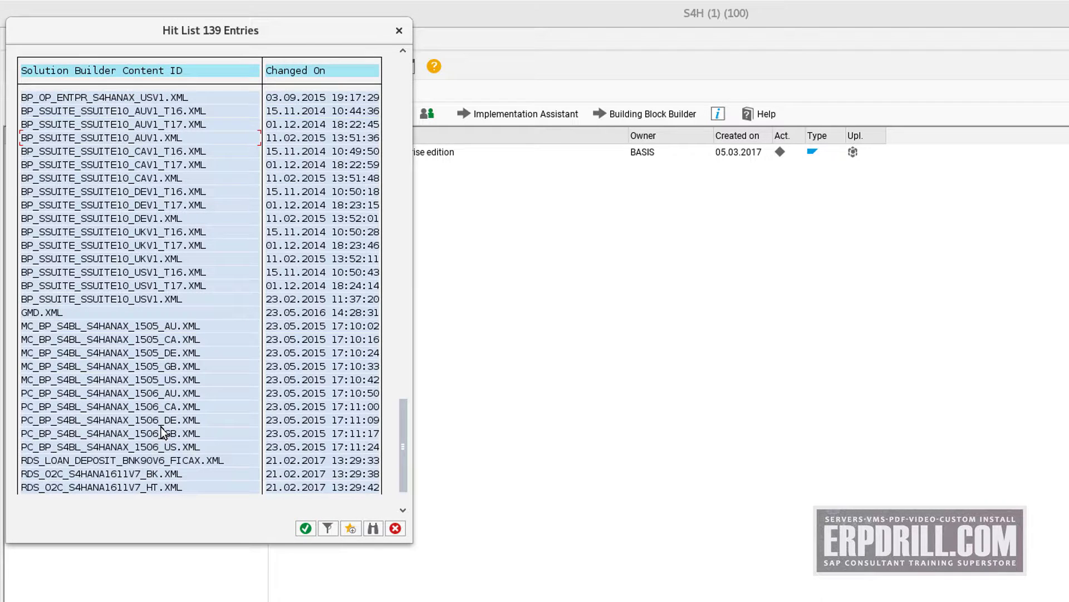
scroll(154, 437, up, 5)
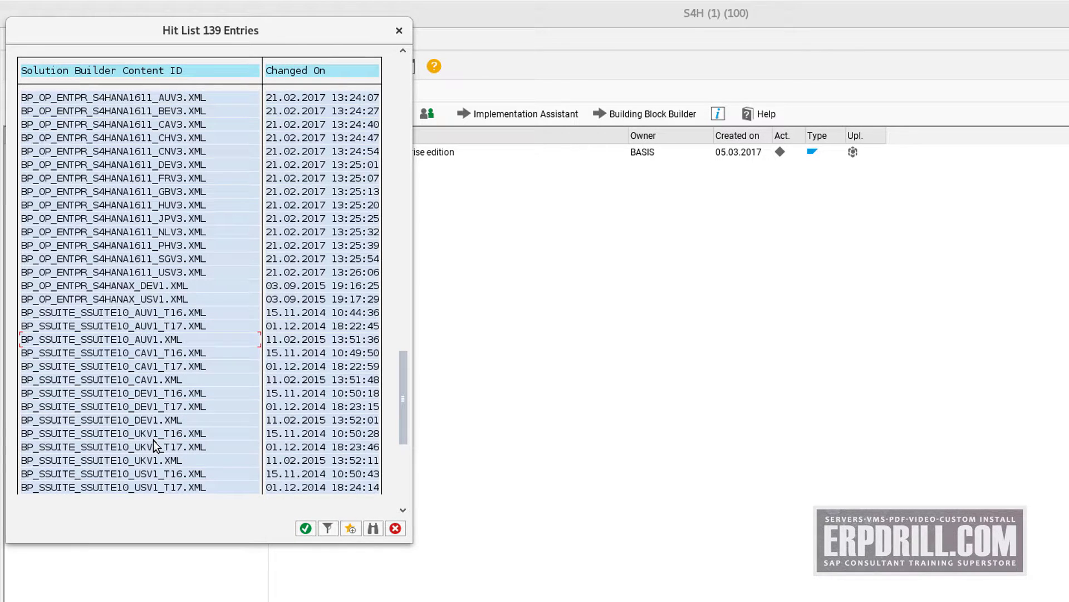
scroll(153, 440, up, 1)
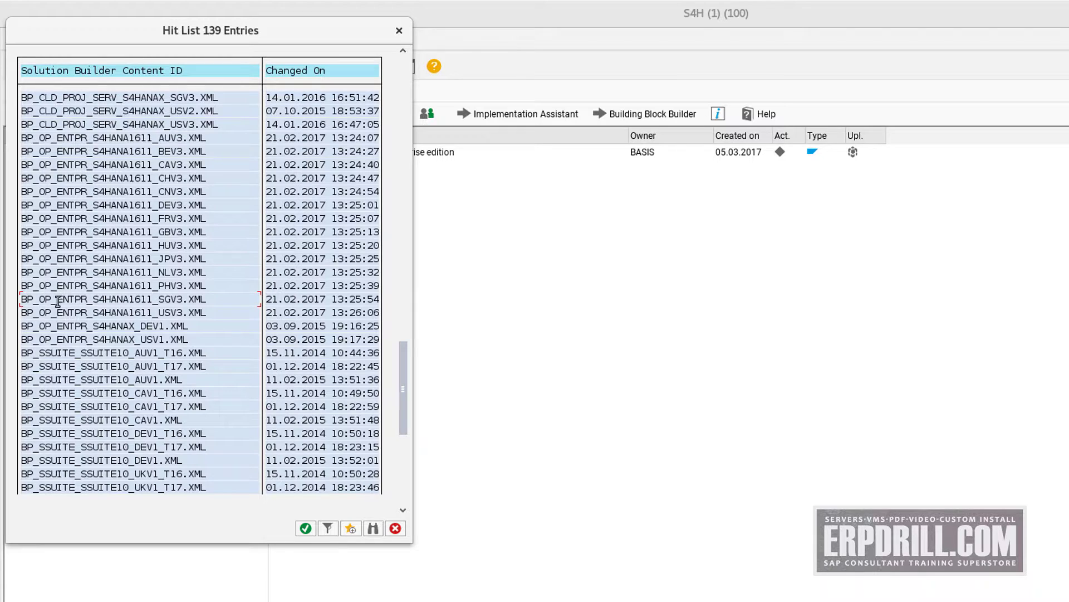
scroll(96, 299, up, 2)
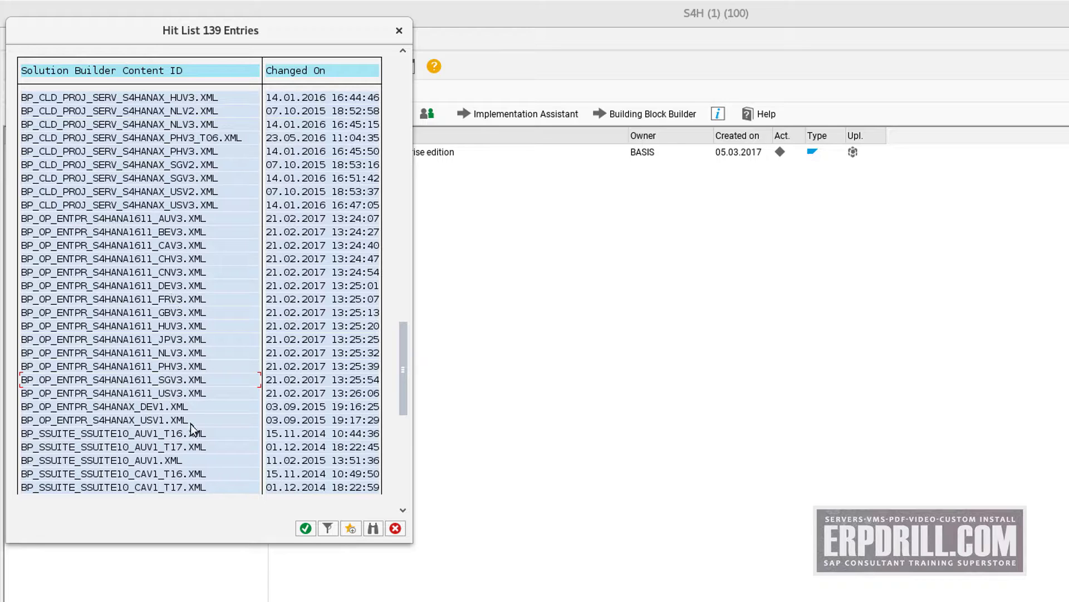
Locate the BP_OP_ENTPR_S4HANA1611_USV3 entry, then cancel the hit list
click(156, 393)
scroll(173, 387, down, 5)
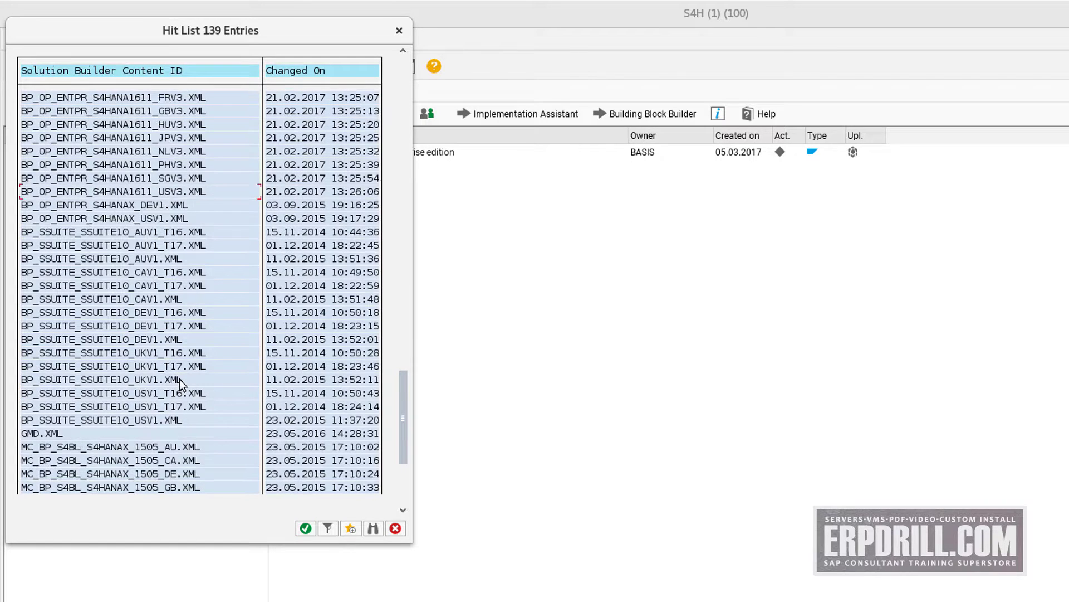
scroll(179, 379, down, 4)
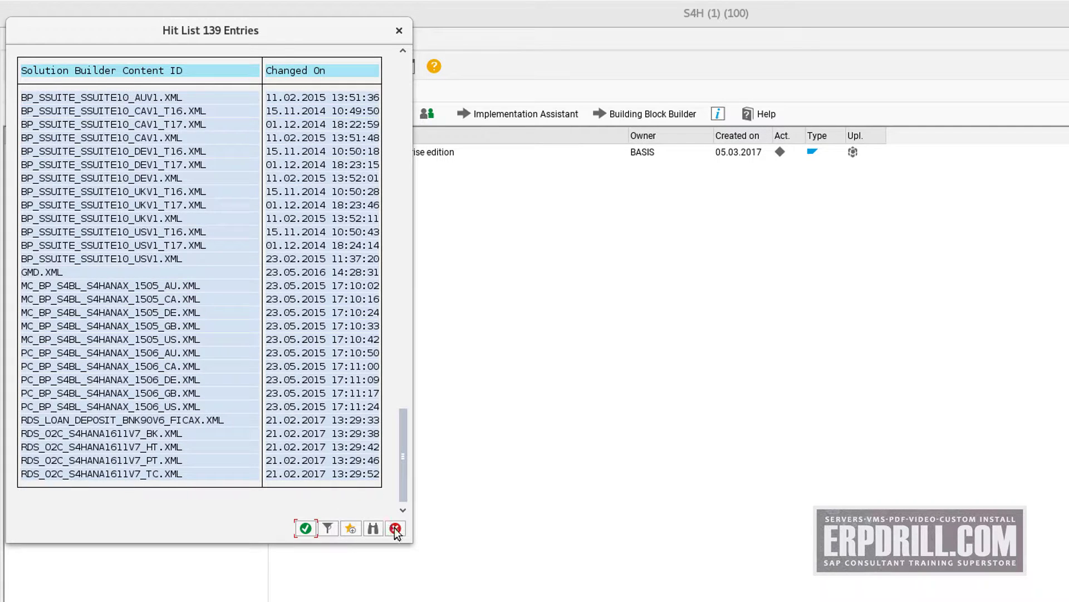
click(395, 528)
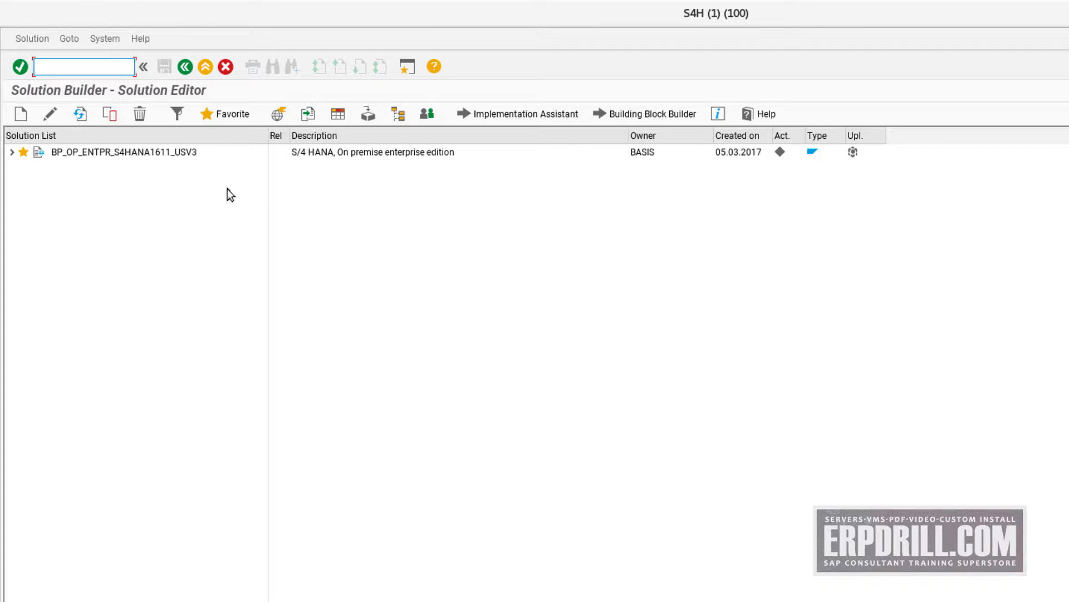
List installation data from reference content, sorted newest first by Changed On, selecting INST_FILES_US_BP_S4BL_S4HANA1611_OP.ZIP
click(42, 40)
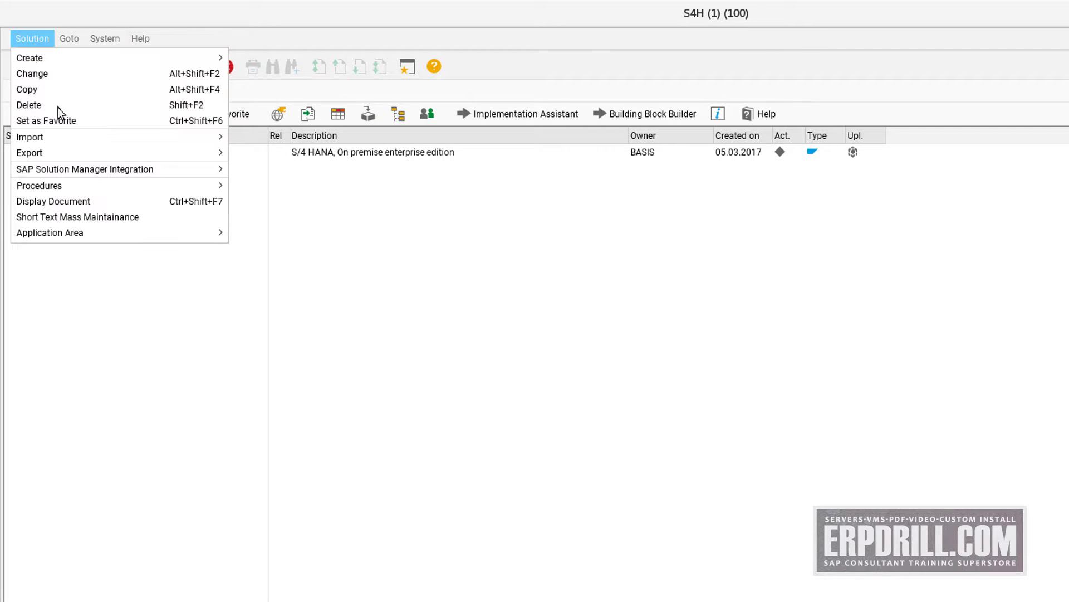
mouse_move(76, 137)
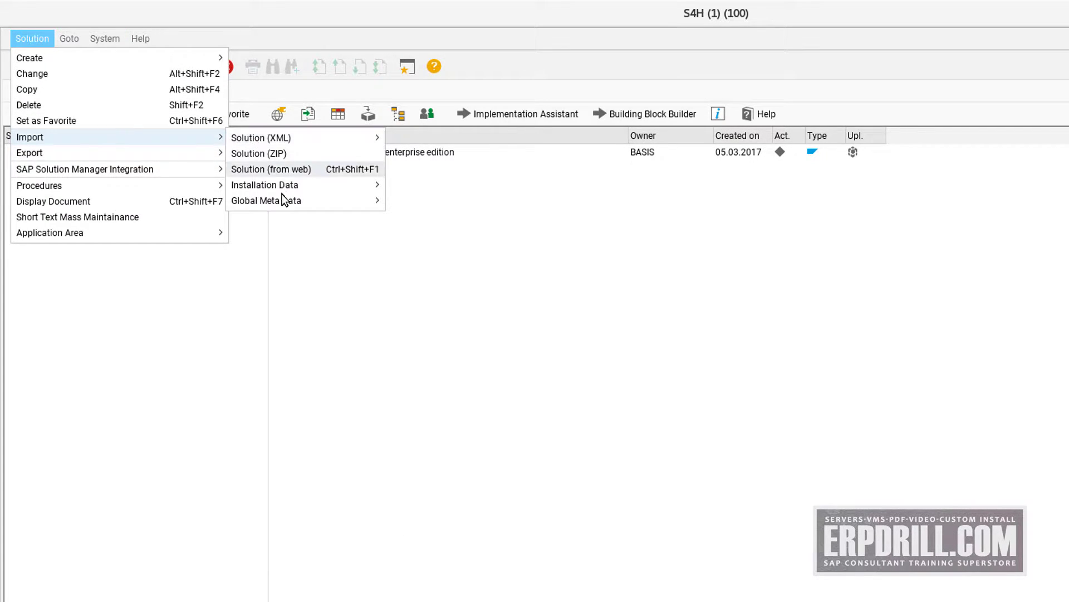
mouse_move(342, 186)
click(432, 201)
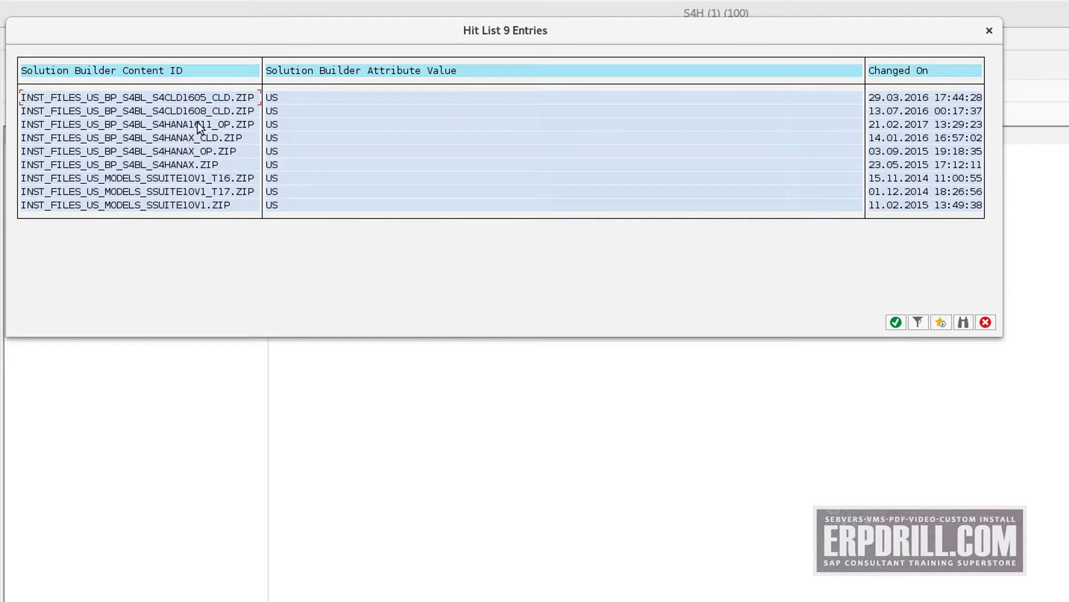
click(928, 99)
click(903, 71)
click(903, 72)
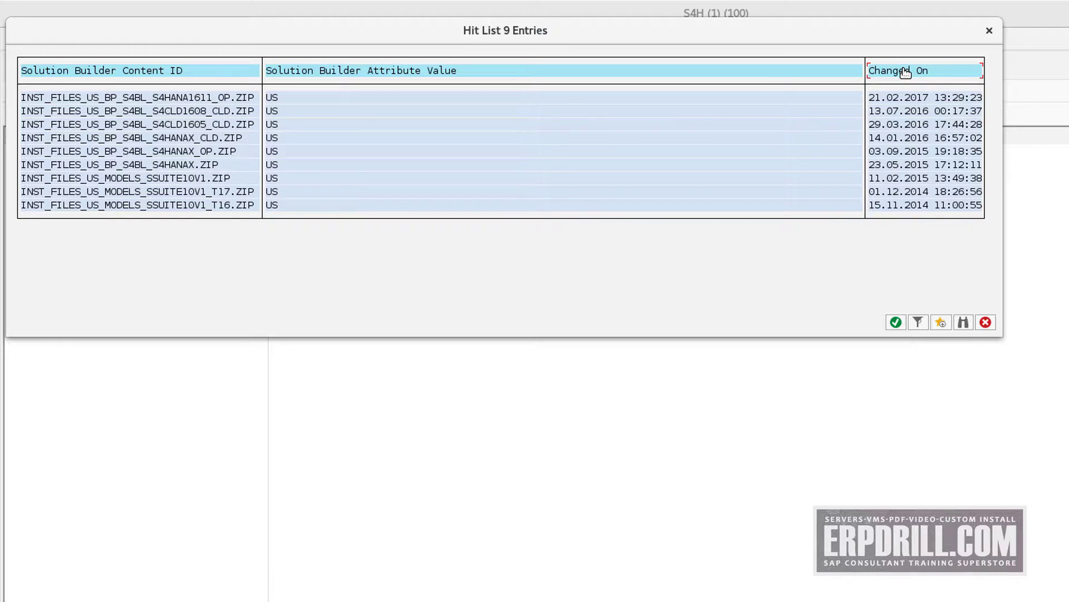
click(225, 100)
Close the hit list, expand and collapse BP_OP_ENTPR_S4HANA1611_USV3's building blocks, then exit Solution Builder
click(986, 322)
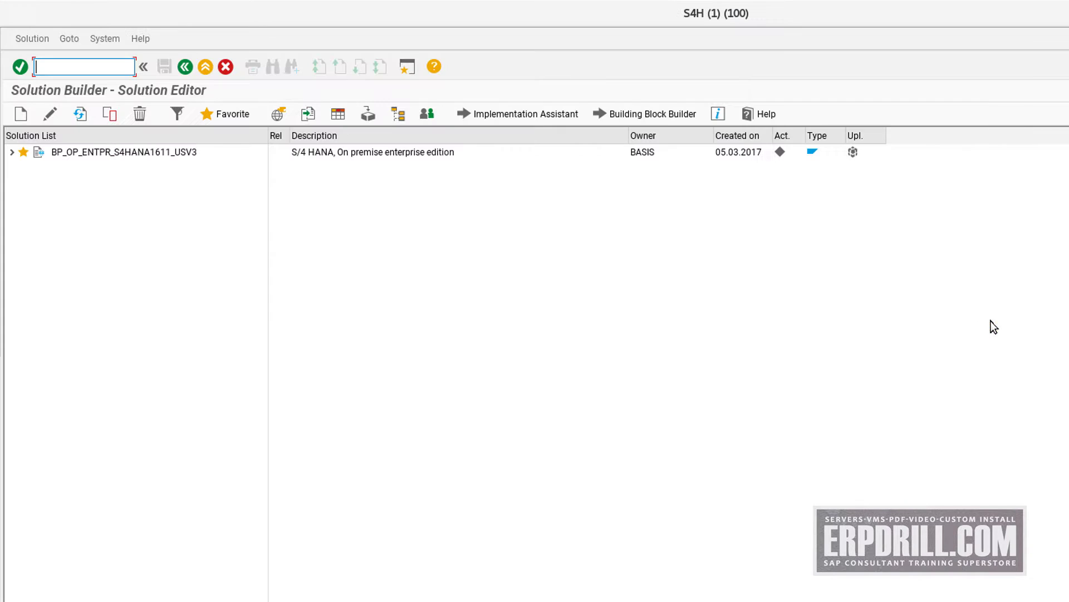
click(14, 152)
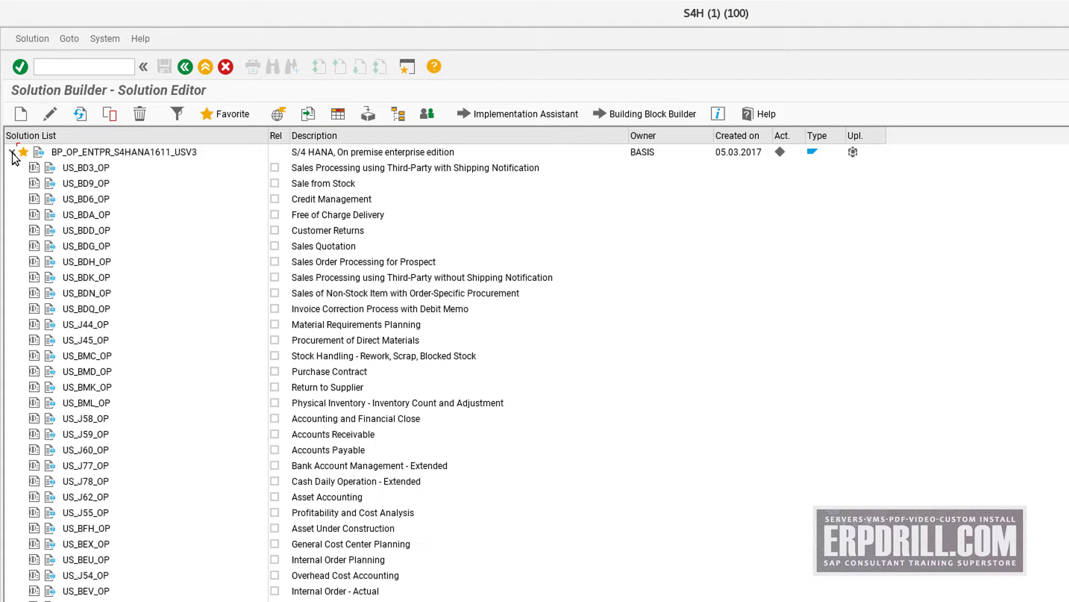
scroll(172, 318, down, 1)
scroll(176, 323, down, 15)
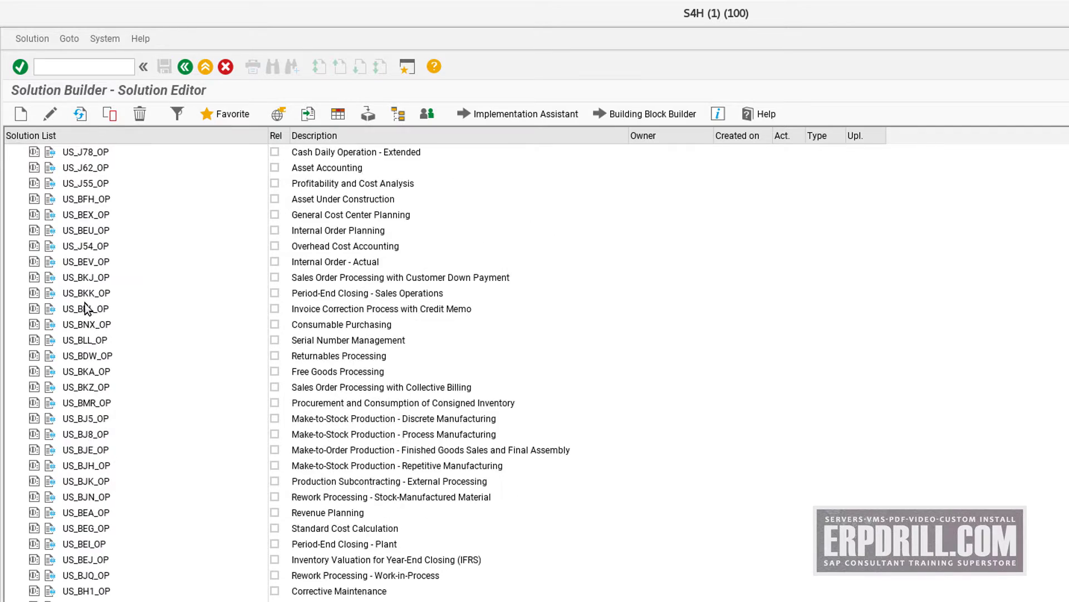
scroll(123, 324, up, 8)
scroll(123, 324, up, 5)
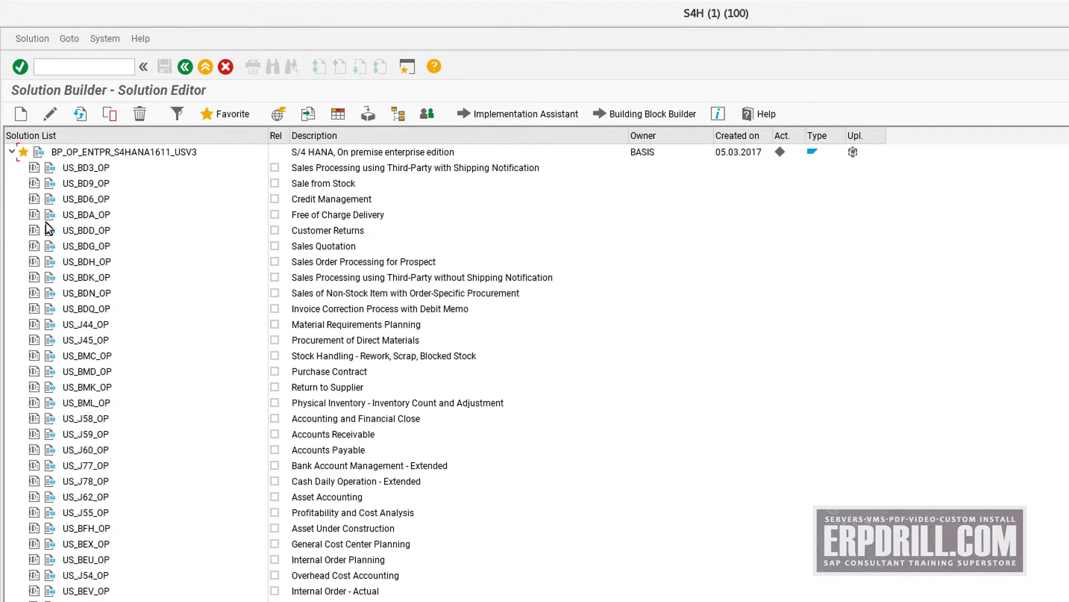
click(13, 152)
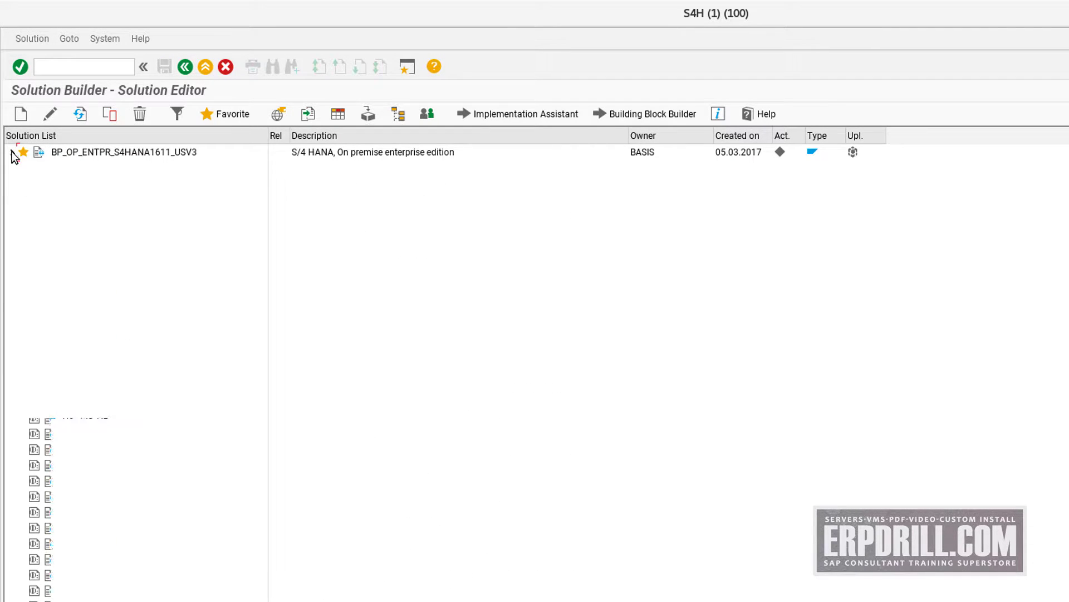
click(224, 67)
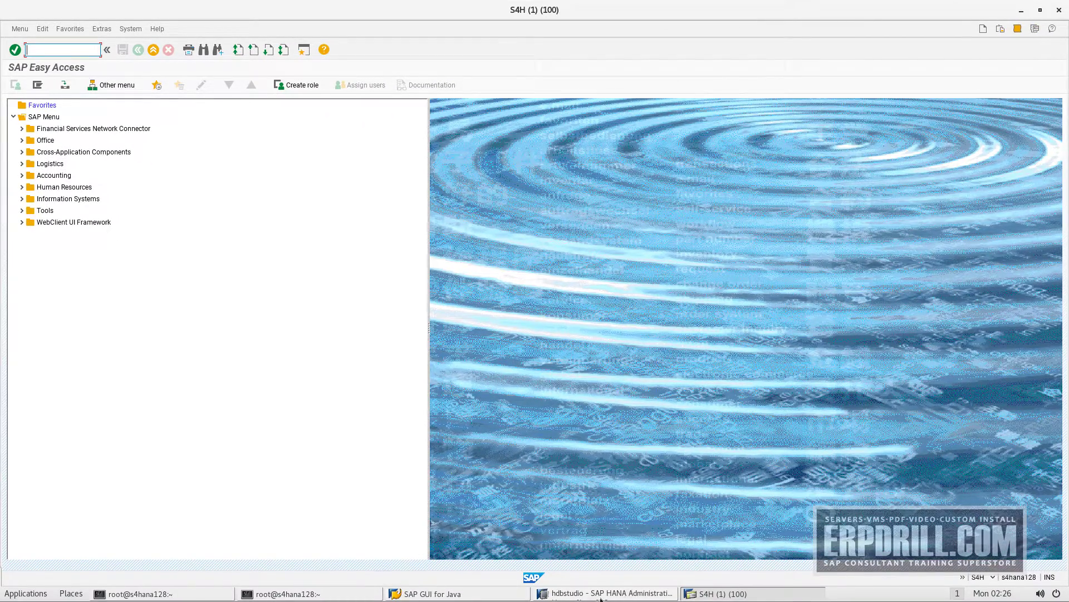
Open the SYSTEMDB@HDB system properties and list all installed HANA licenses
click(628, 594)
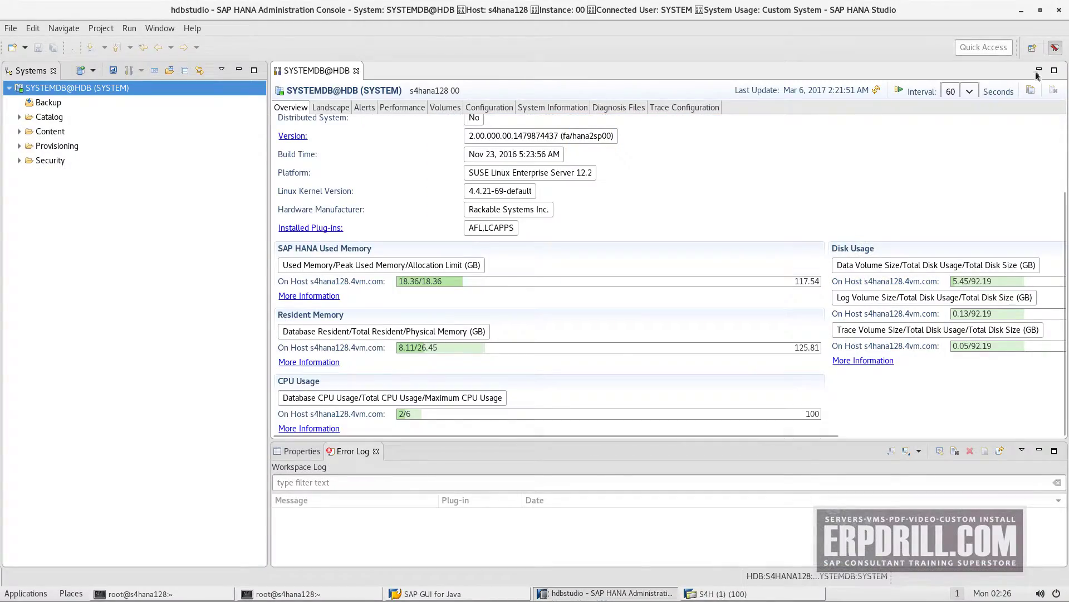
right_click(54, 89)
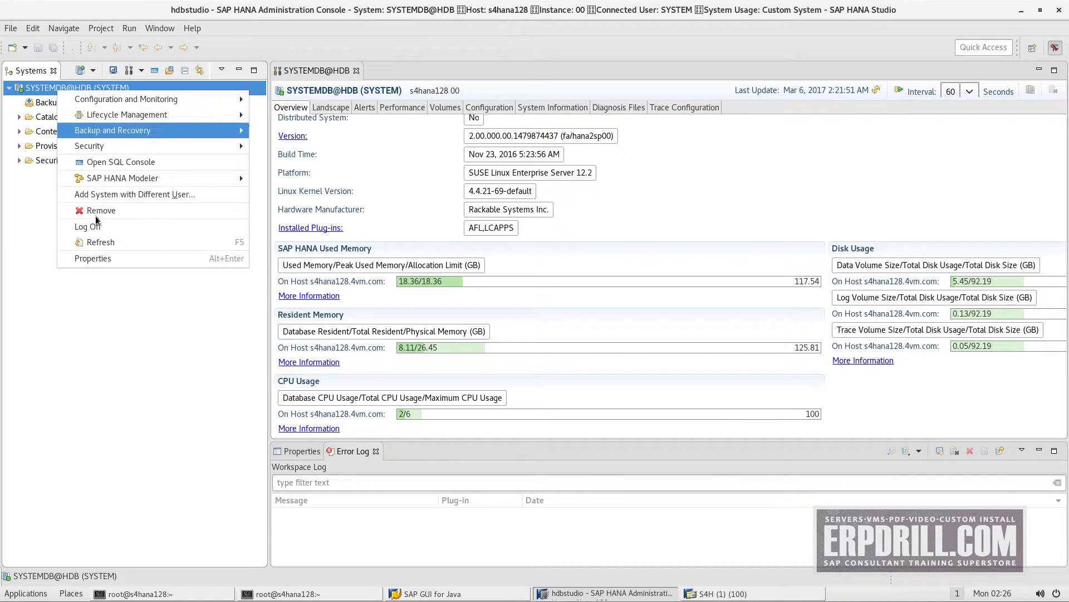
click(112, 258)
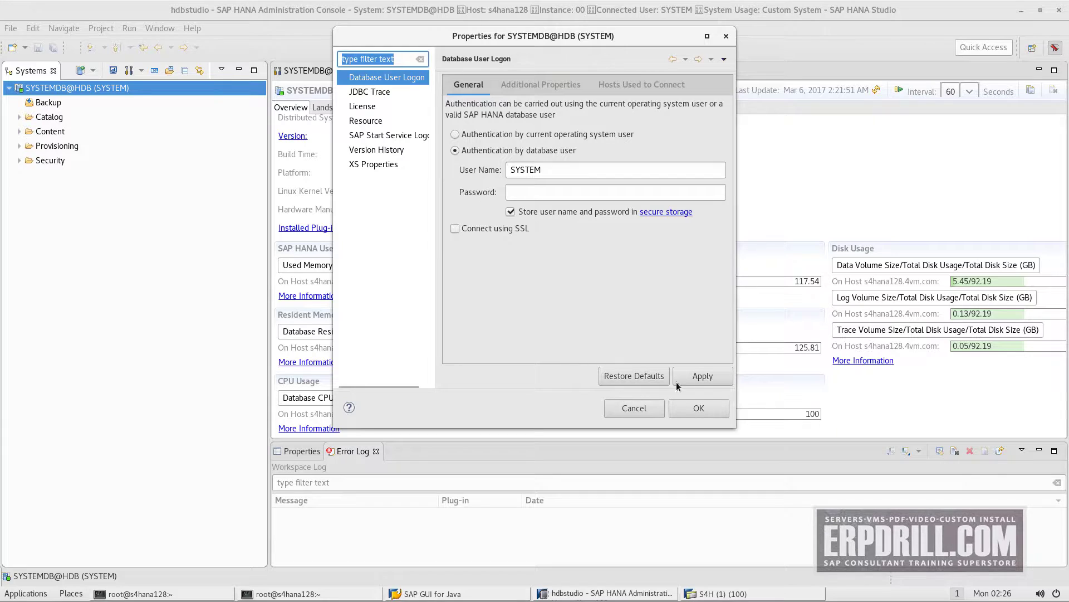
click(376, 123)
click(365, 106)
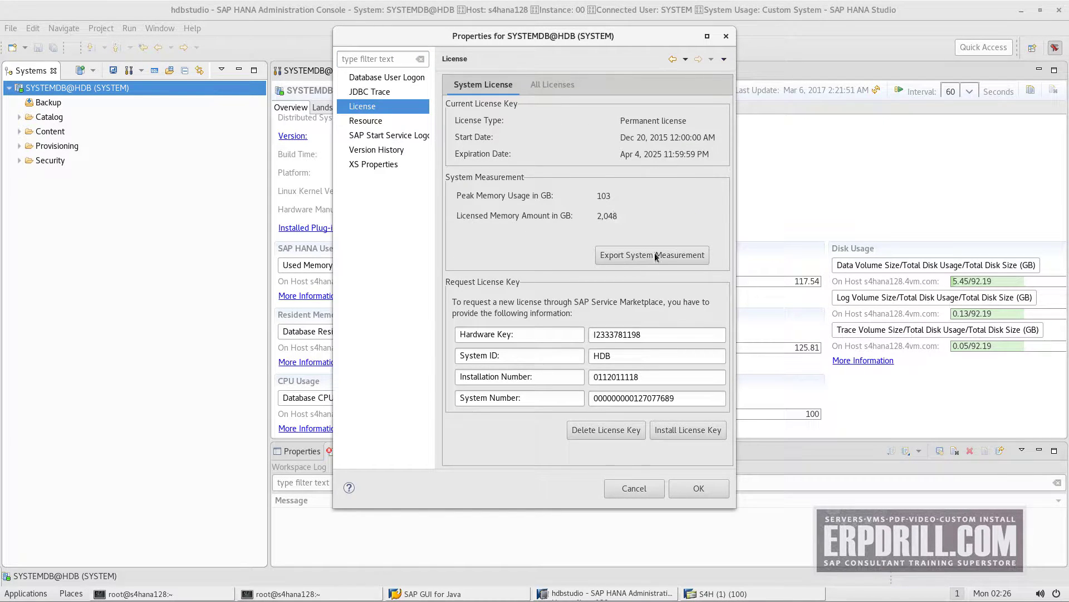
click(552, 84)
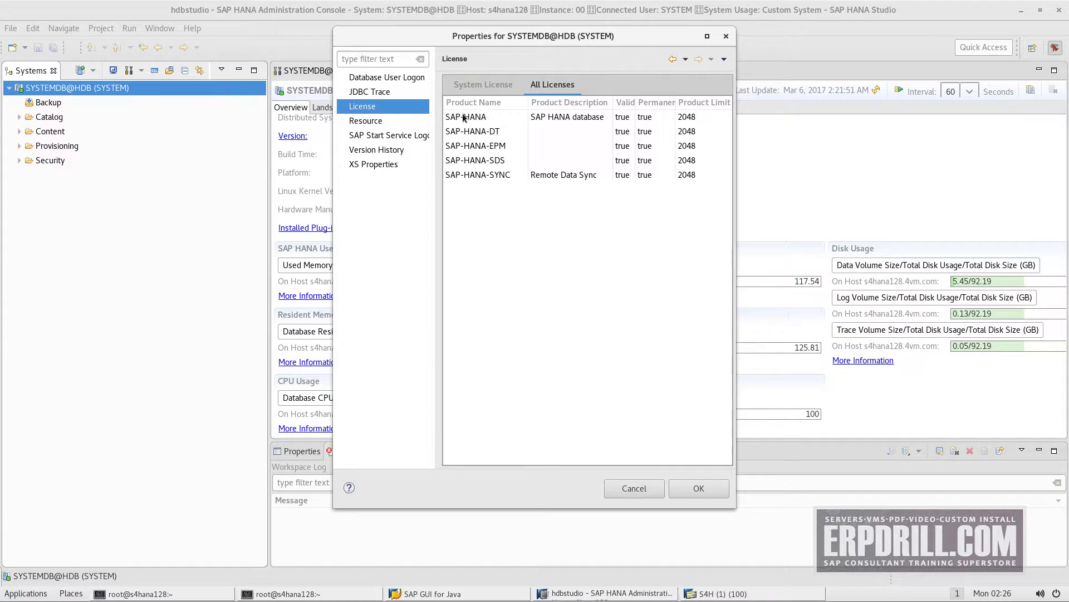
Inspect the SAP-HANA-EPM, SYNC, database, DT and SDS license entries
click(488, 147)
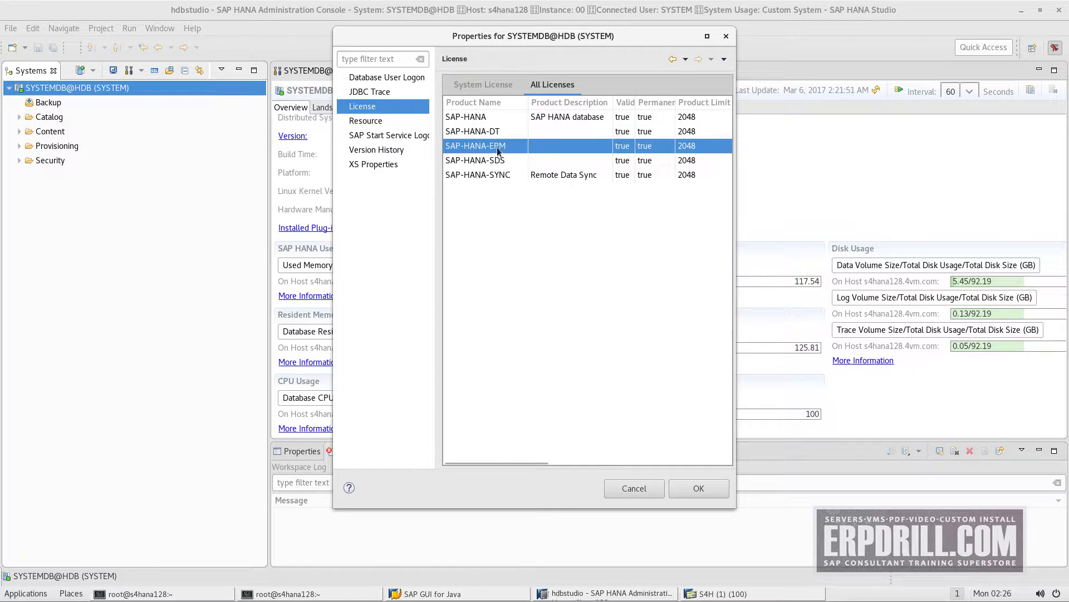
click(485, 176)
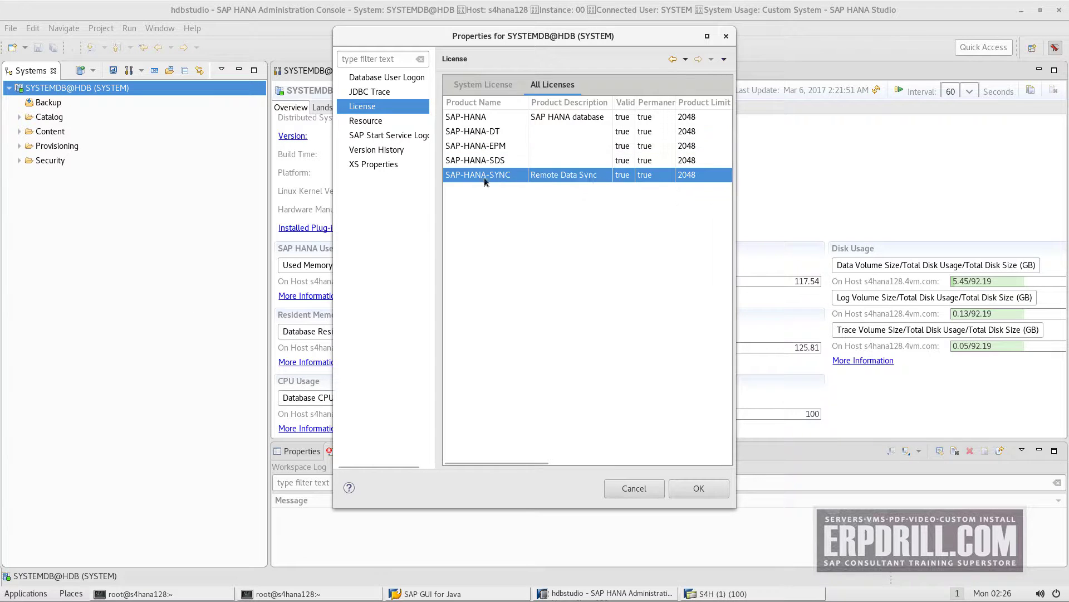
click(556, 119)
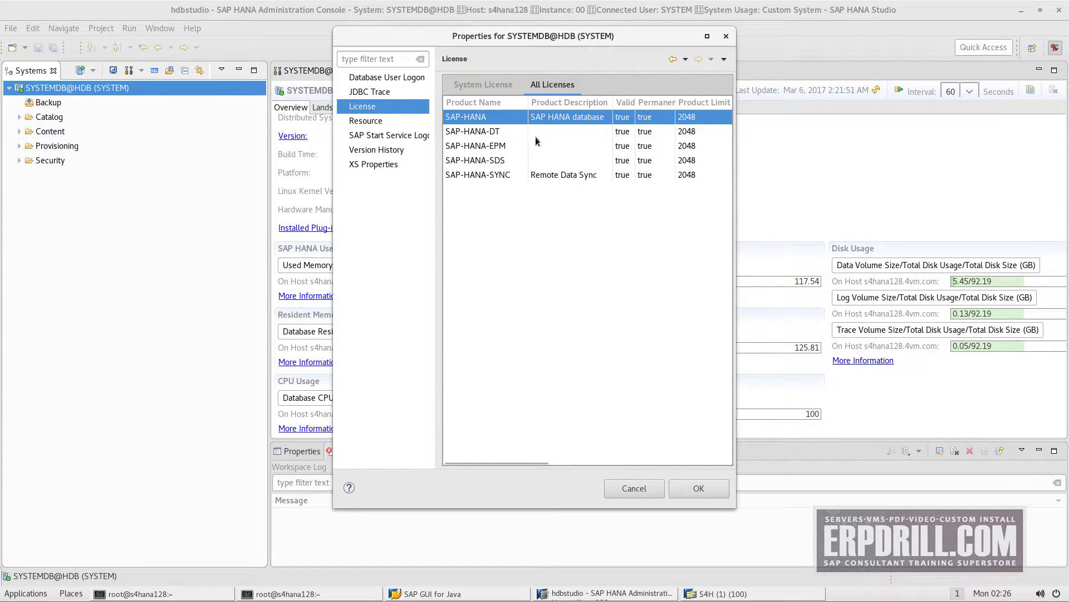
click(497, 134)
shift+click(491, 166)
click(497, 162)
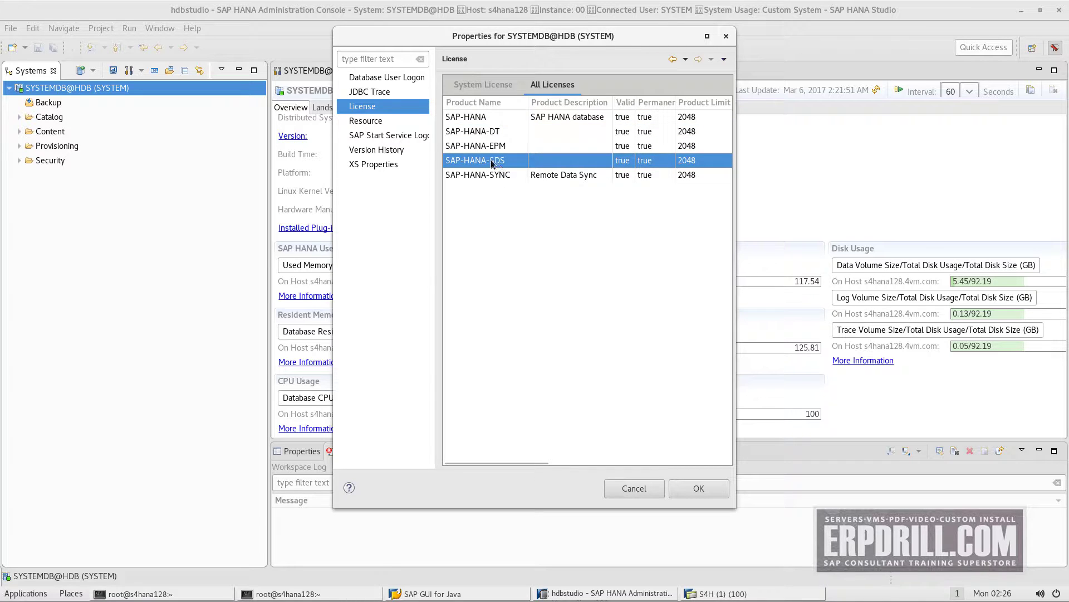
Recheck the DT, EPM, SDS, SYNC and database licenses, then close the license properties
click(496, 147)
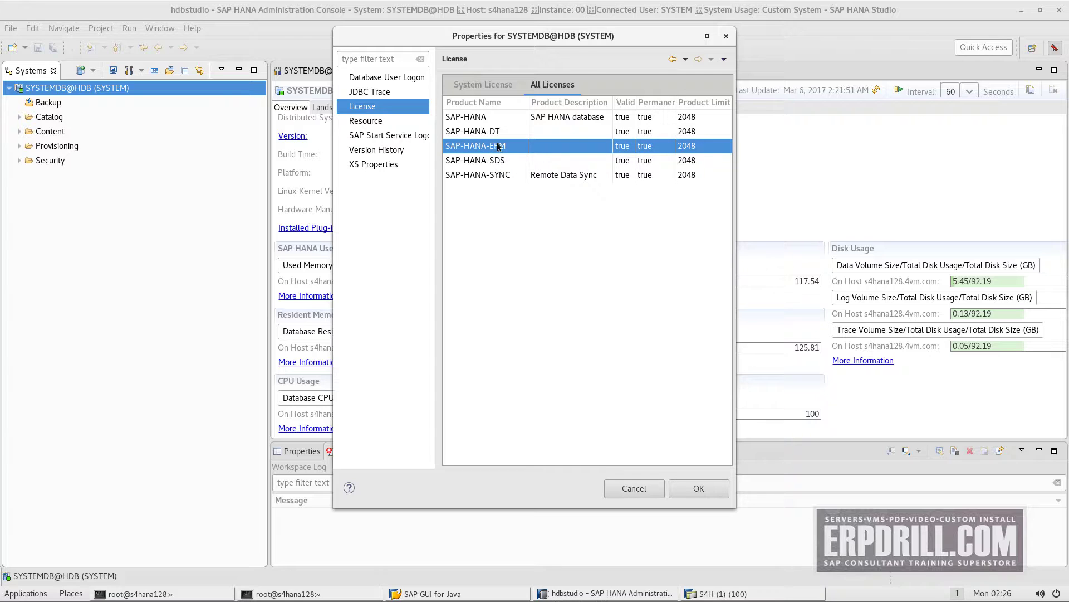
click(501, 130)
shift+click(493, 164)
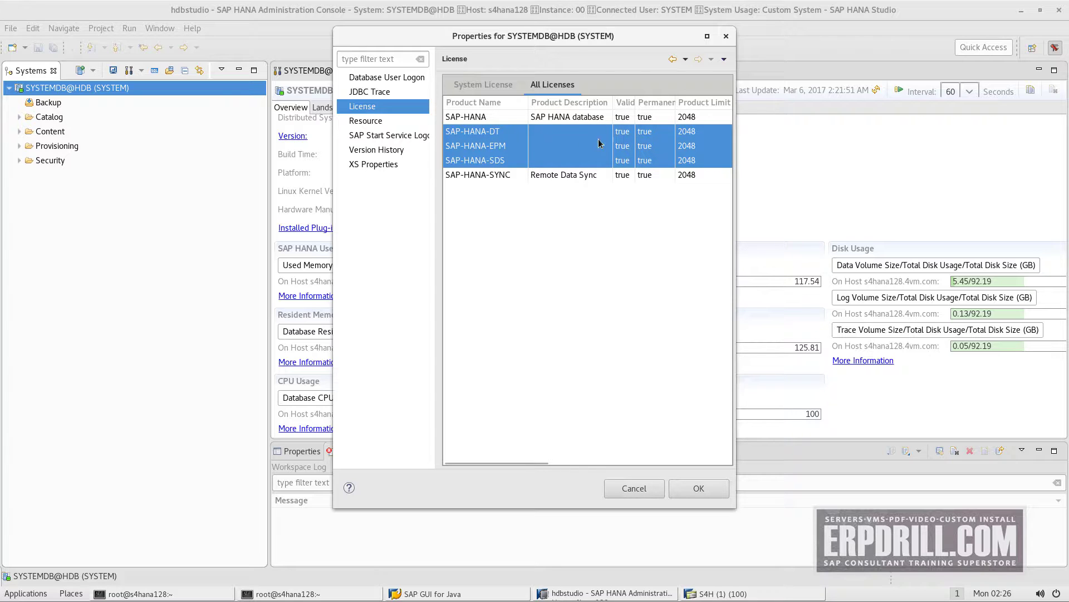
click(486, 177)
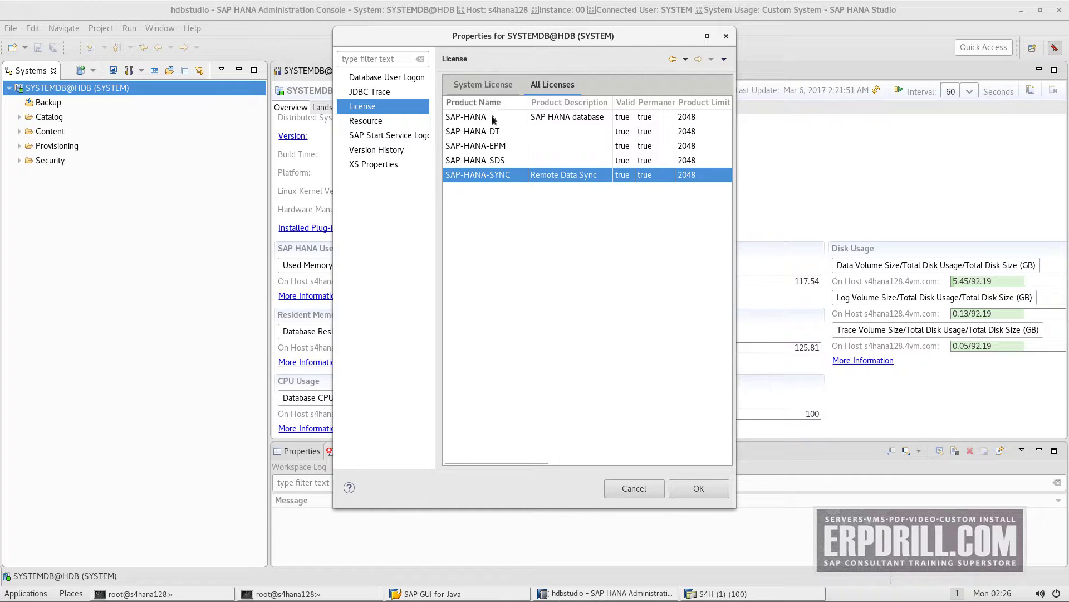
click(512, 117)
click(680, 494)
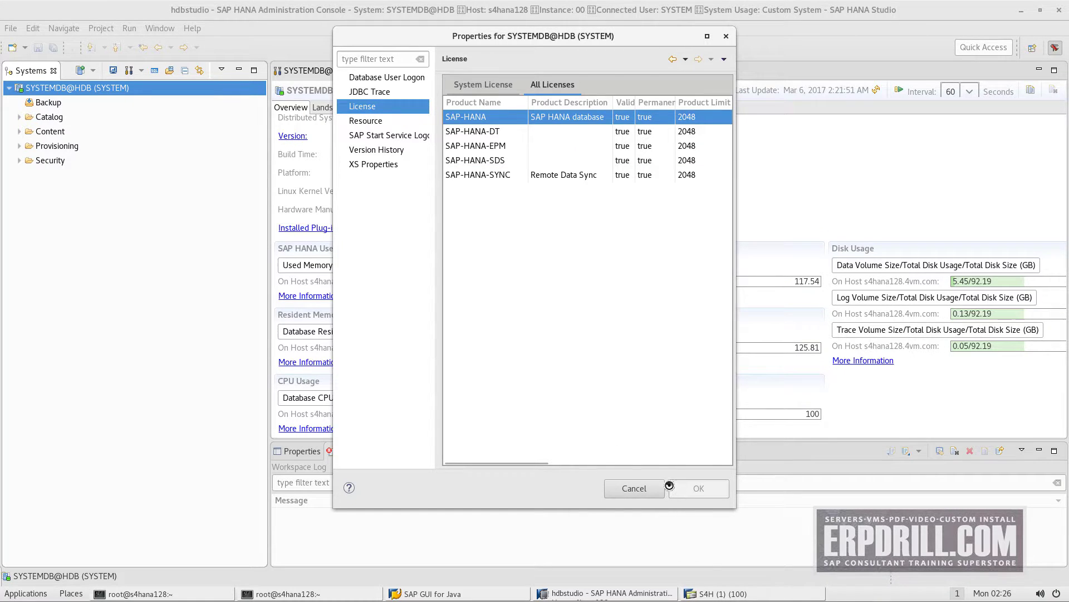
click(111, 209)
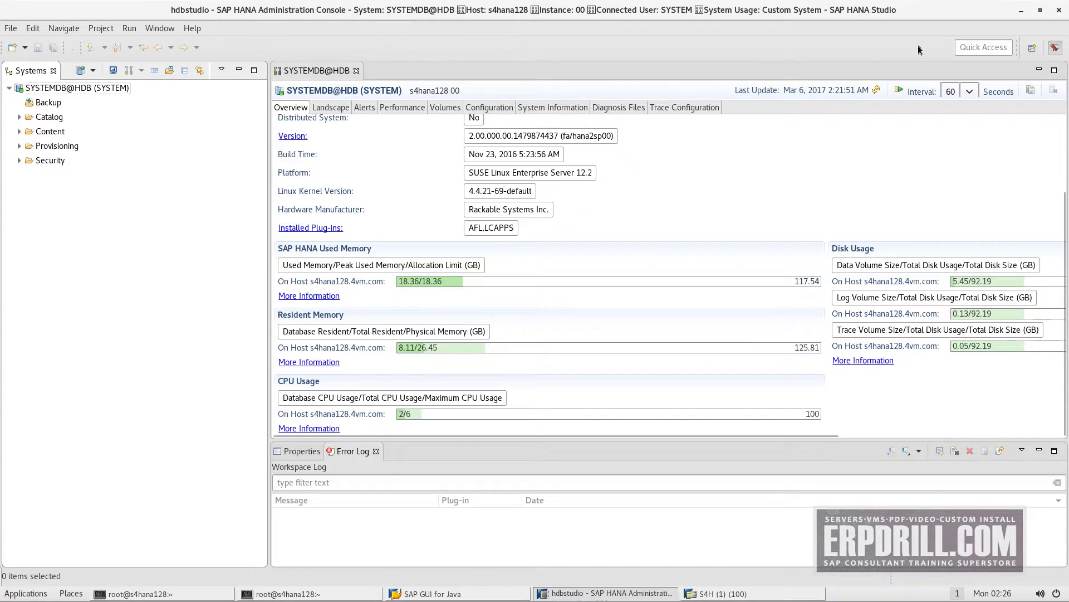
Restore SAP HANA Studio, cancelling the Exit prompts, and bring back SYSTEMDB@HDB
double_click(825, 17)
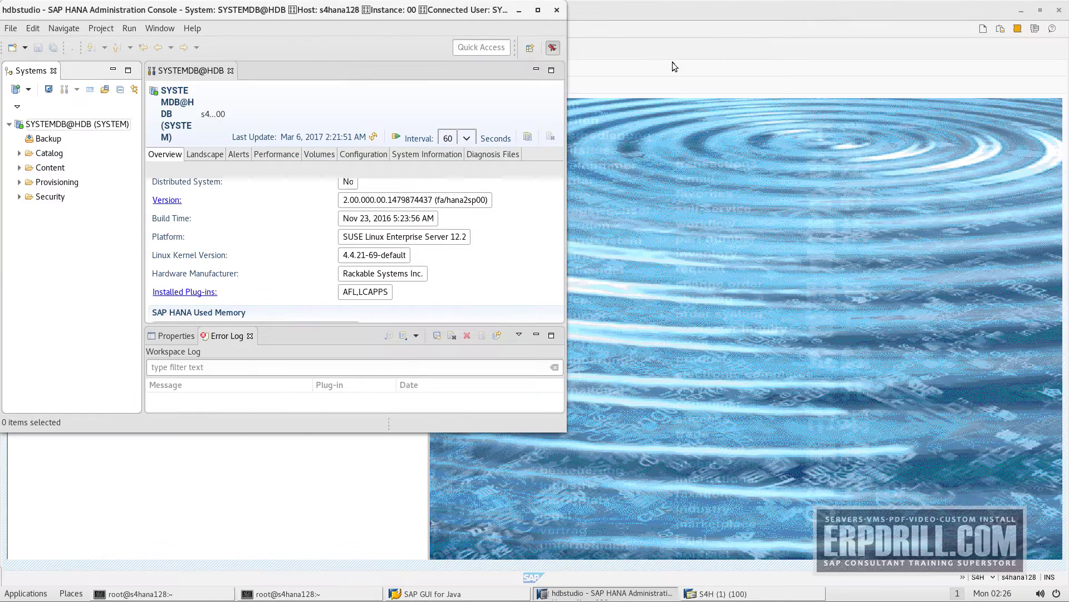
click(556, 10)
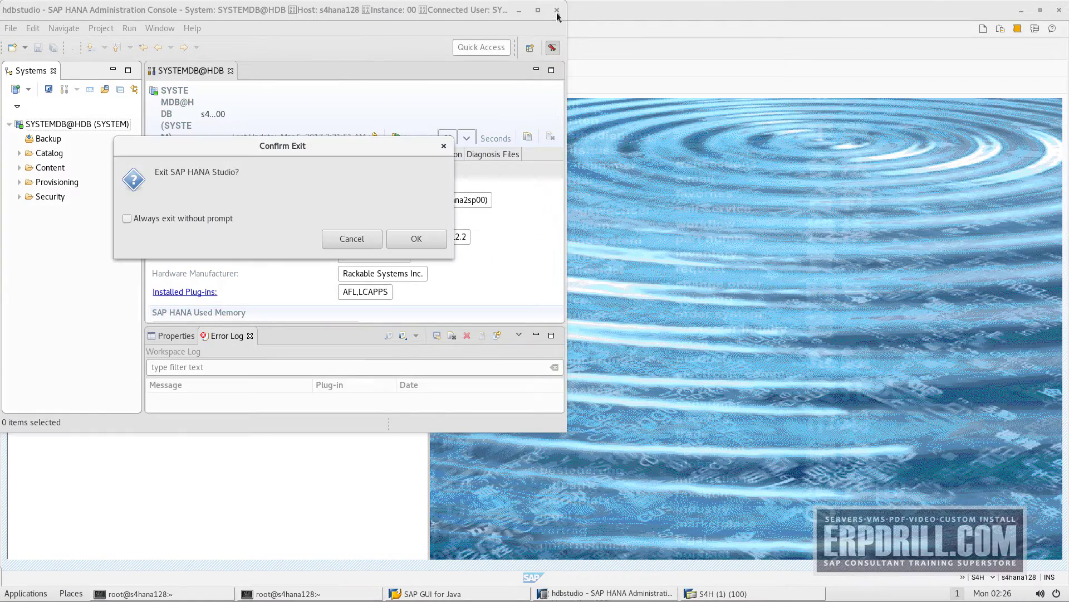
click(365, 244)
click(517, 11)
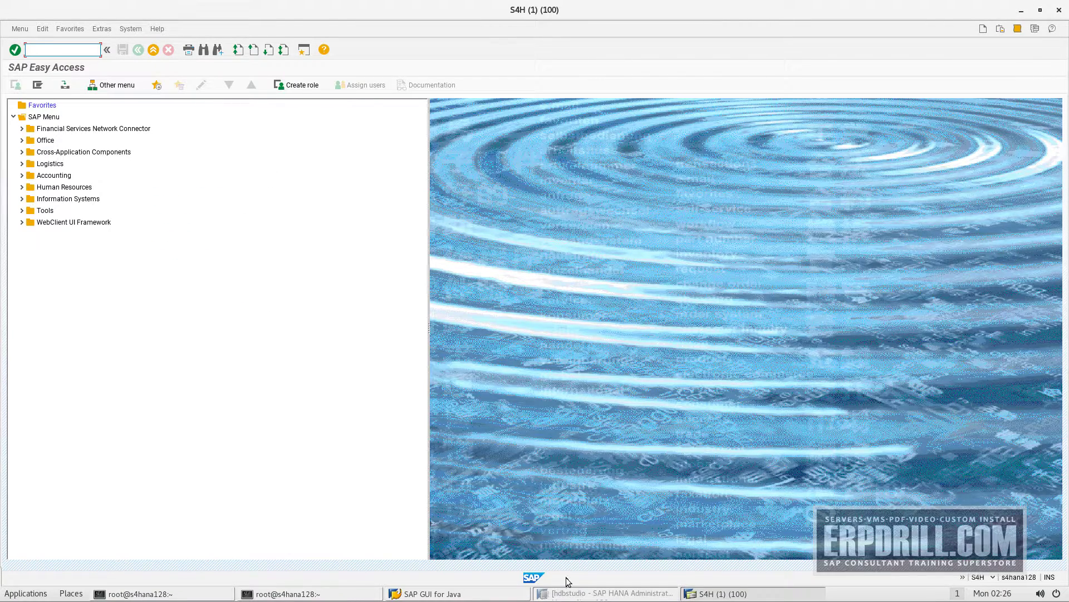
click(30, 594)
click(490, 366)
click(616, 592)
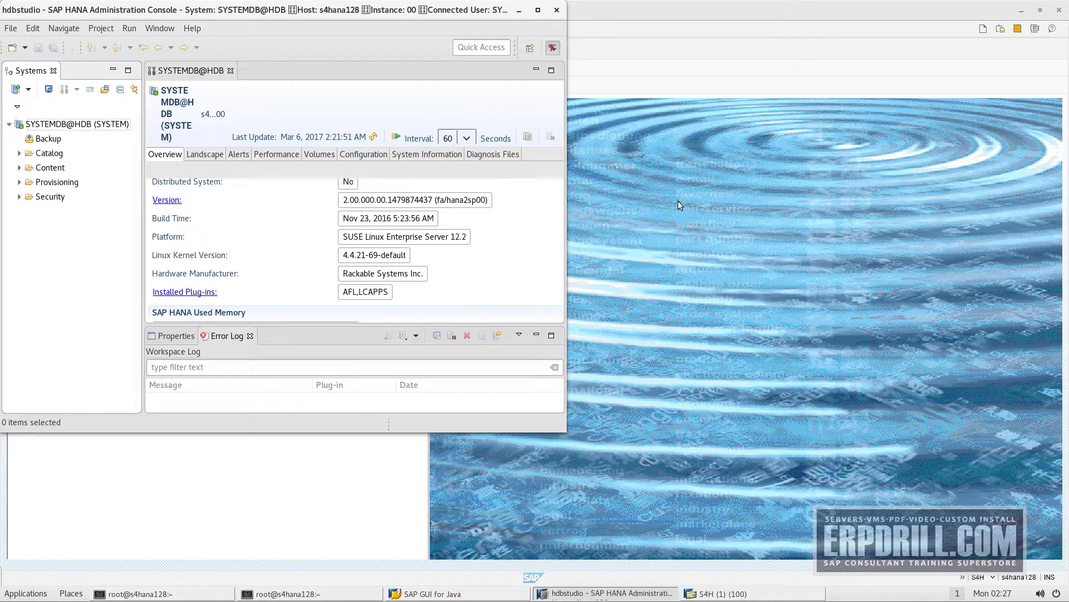
click(556, 10)
click(352, 238)
click(434, 593)
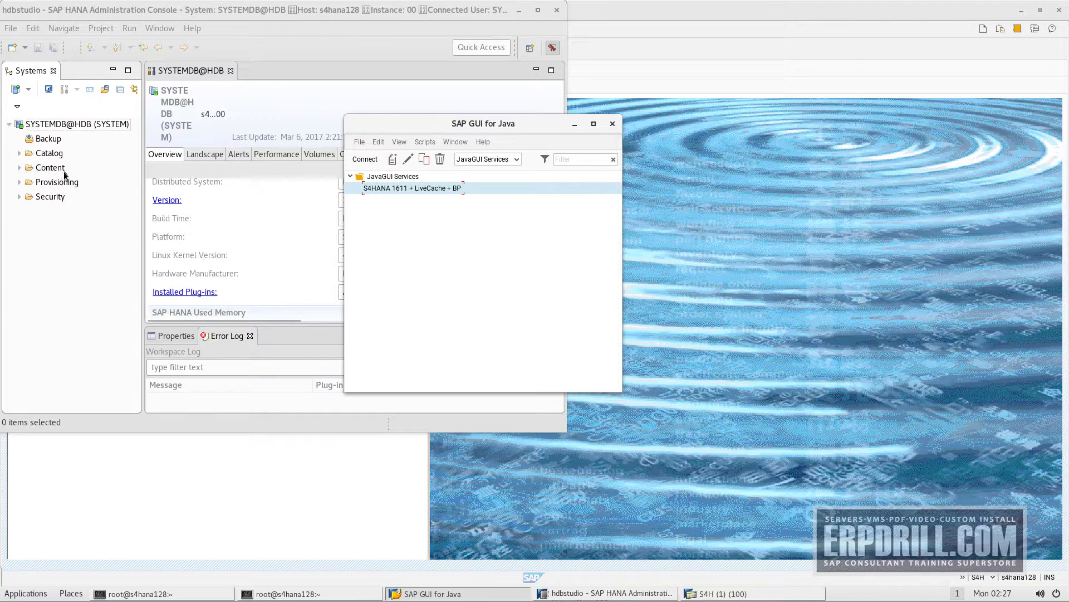
click(88, 125)
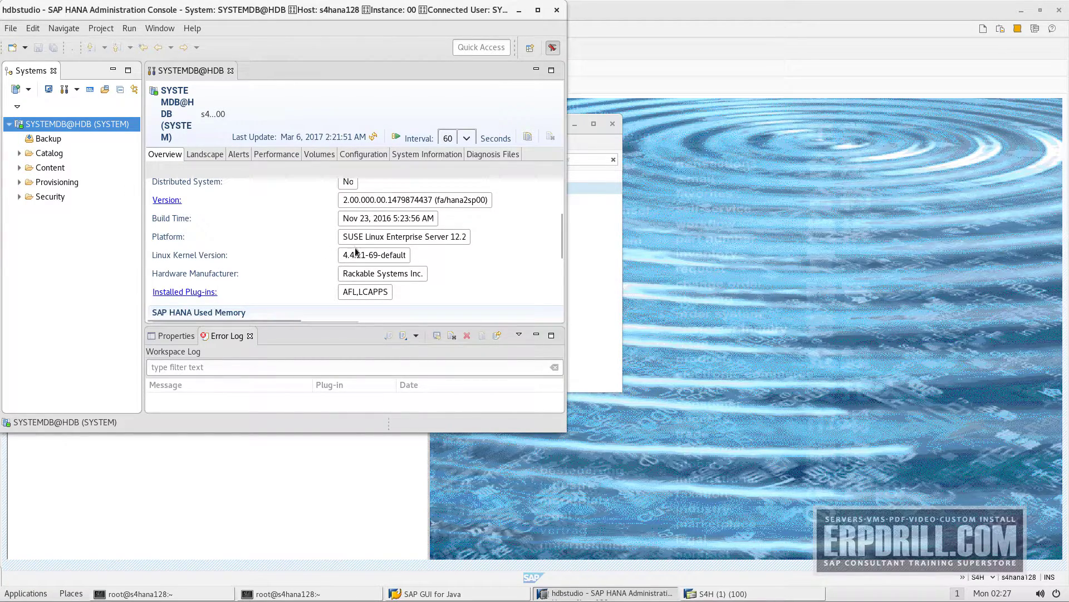
Review the Overview's Platform, Installed Plug-ins AFL,LCAPPS and hardware values, then minimize the studio
scroll(411, 272, down, 1)
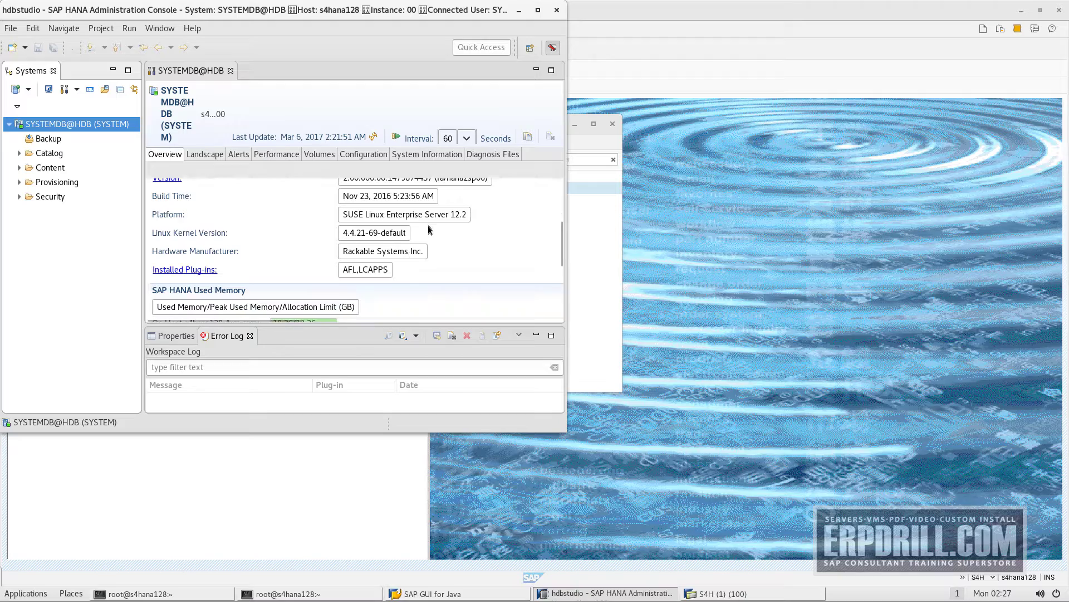
click(456, 215)
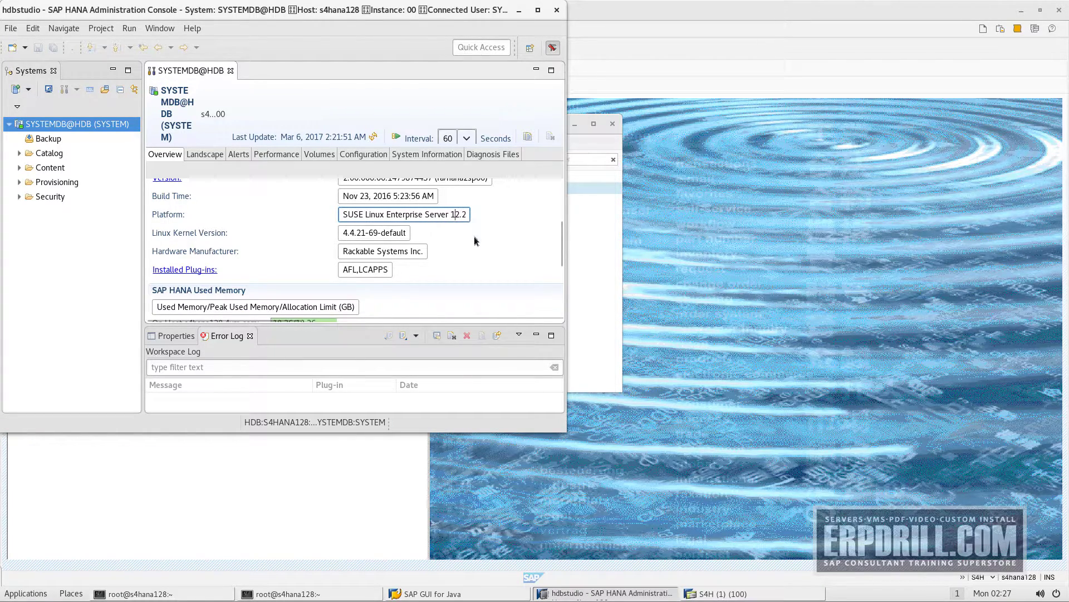
click(363, 270)
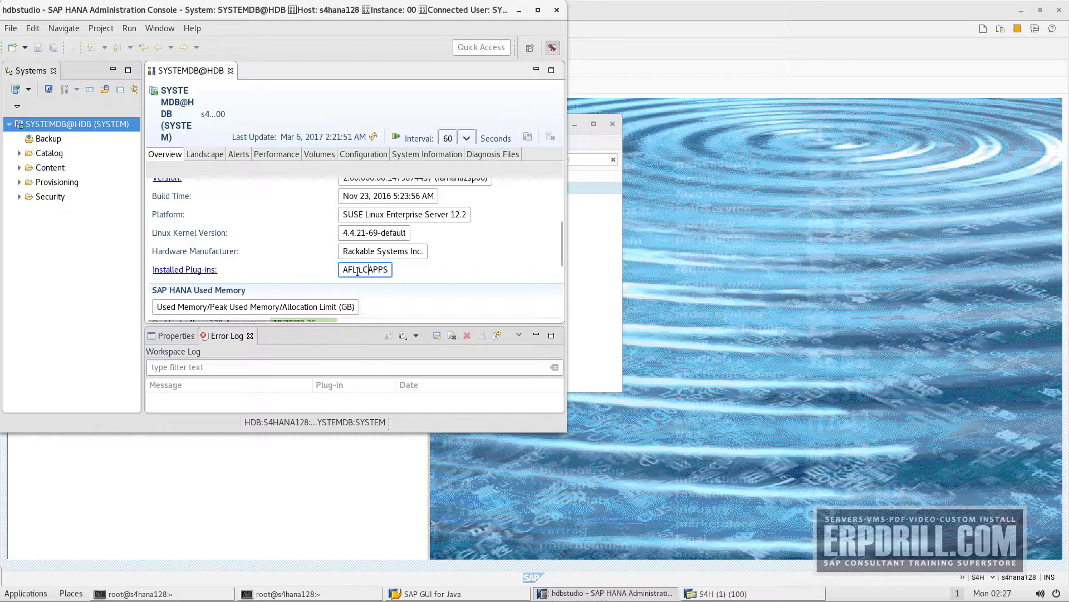
double_click(372, 269)
click(371, 269)
scroll(440, 288, up, 1)
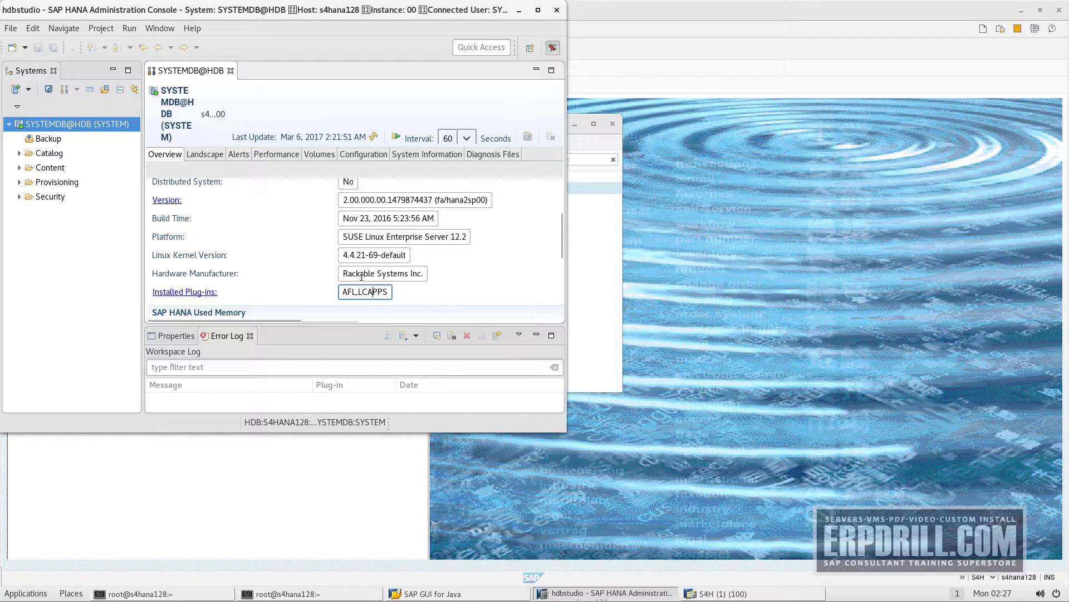
key(shift+Tab)
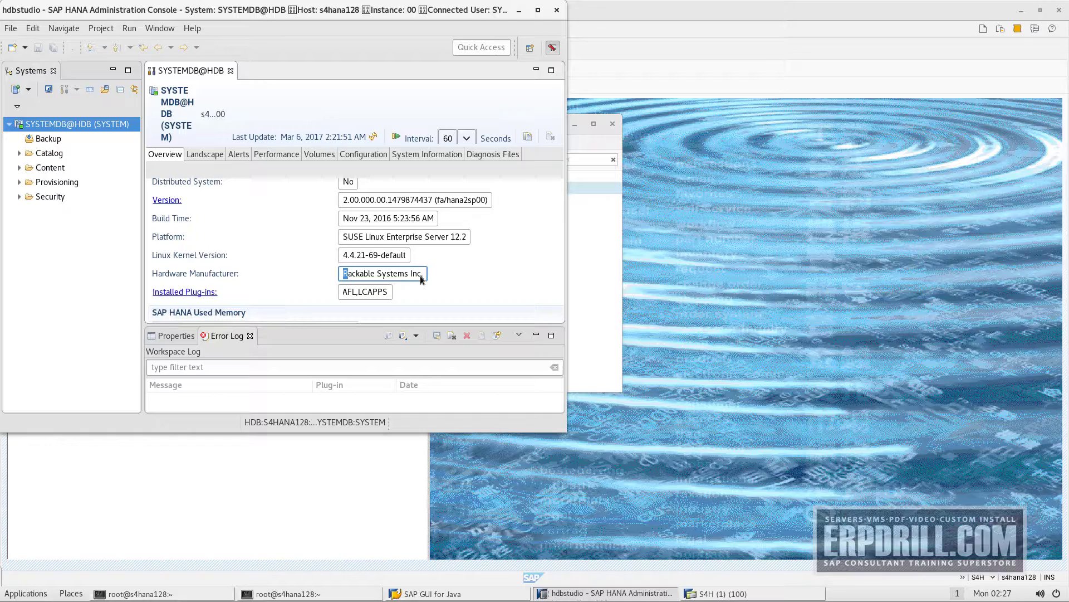
scroll(421, 279, up, 1)
scroll(420, 276, up, 3)
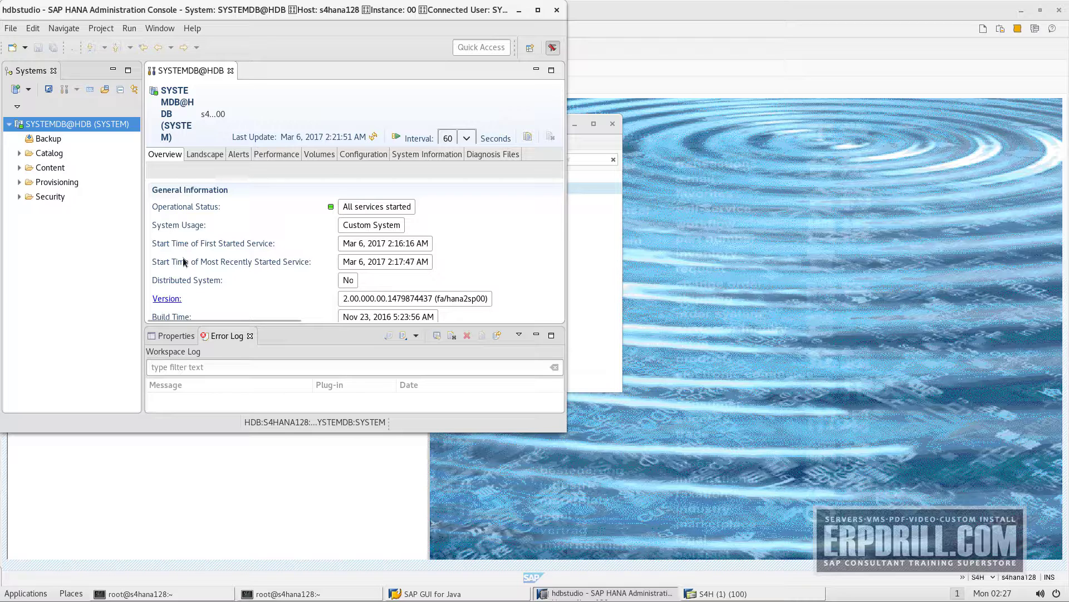
click(519, 10)
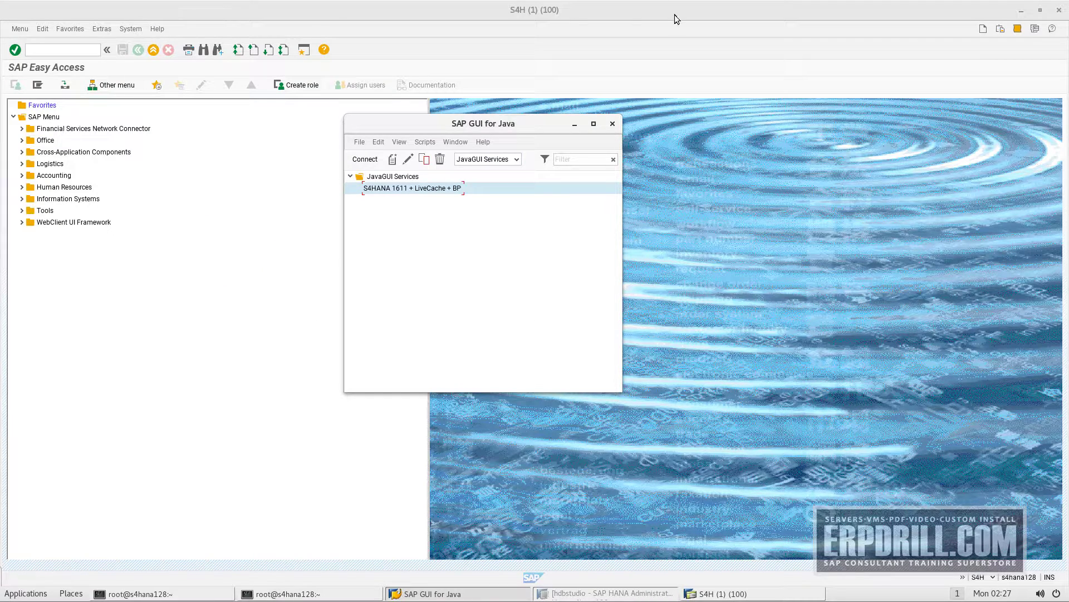
Minimize the S4H Easy Access, SAP GUI logon and both terminal windows to show the S/4HANA 1610 FPS01 banner
double_click(675, 16)
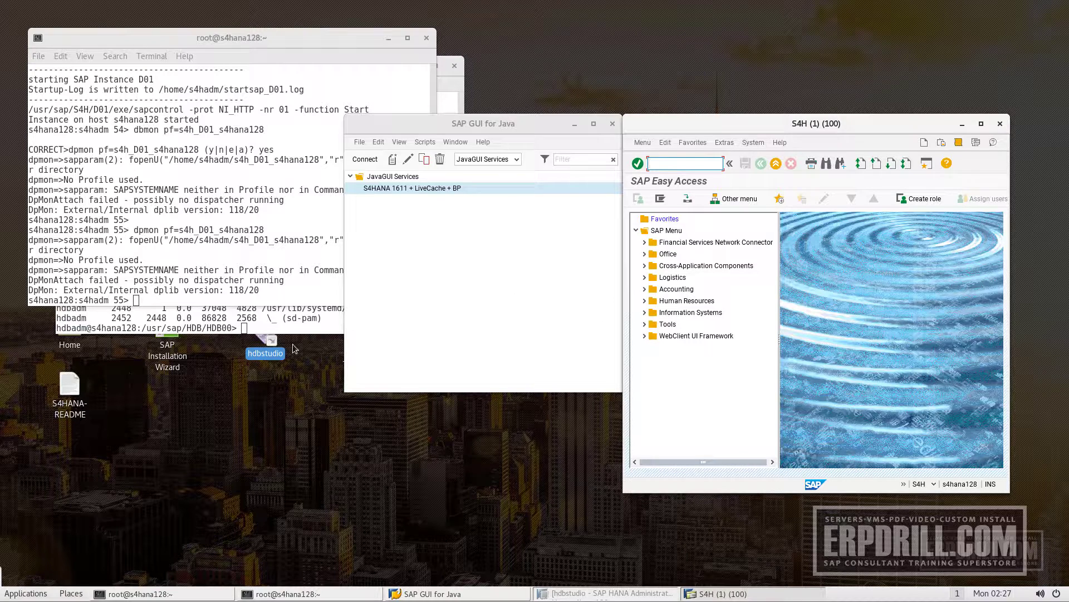
click(963, 124)
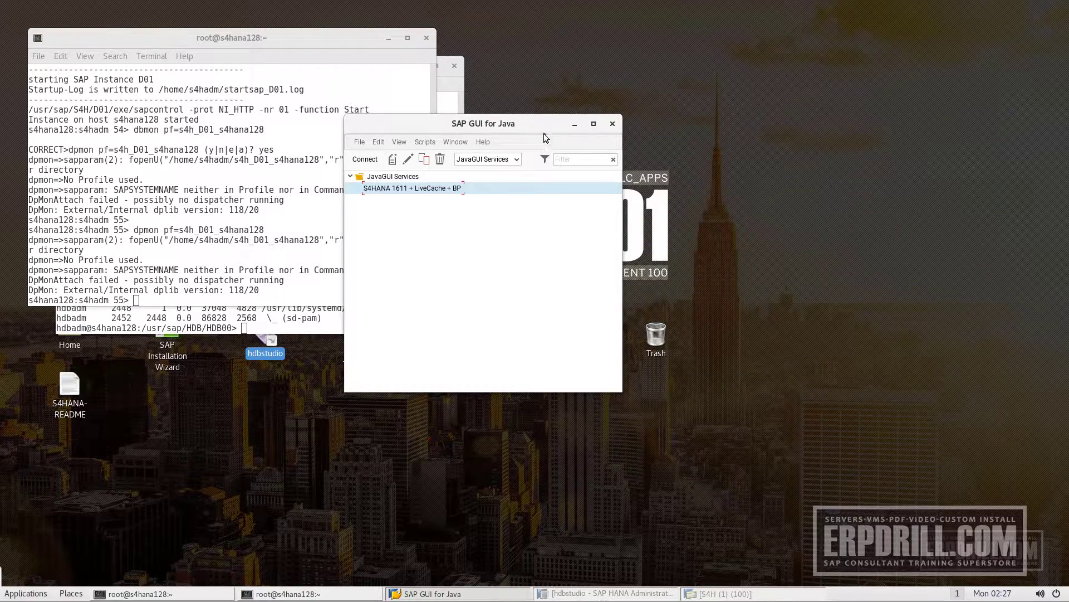
click(574, 124)
click(388, 38)
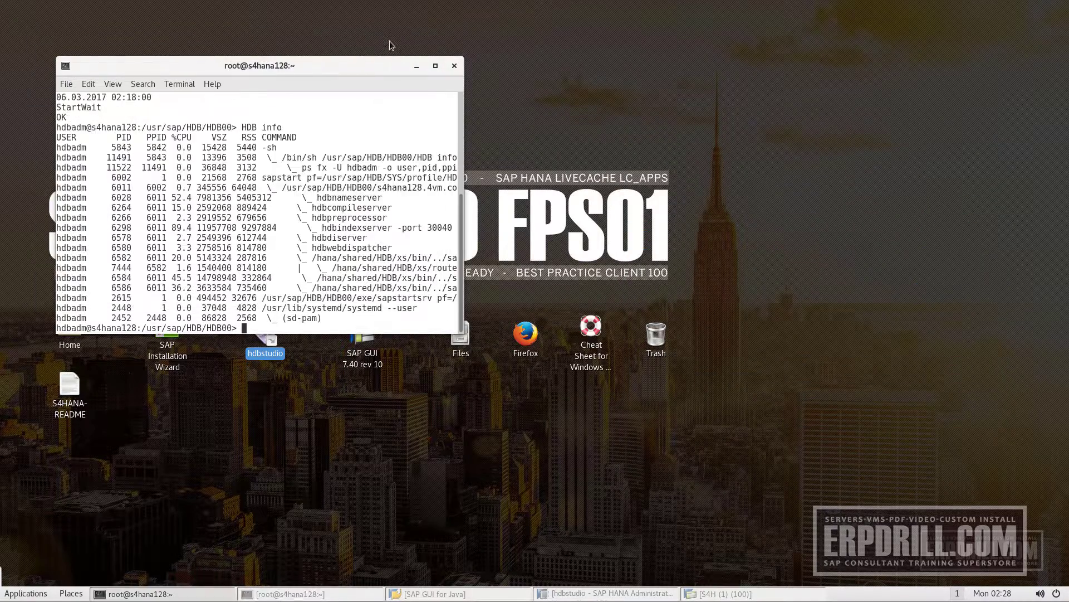
click(417, 66)
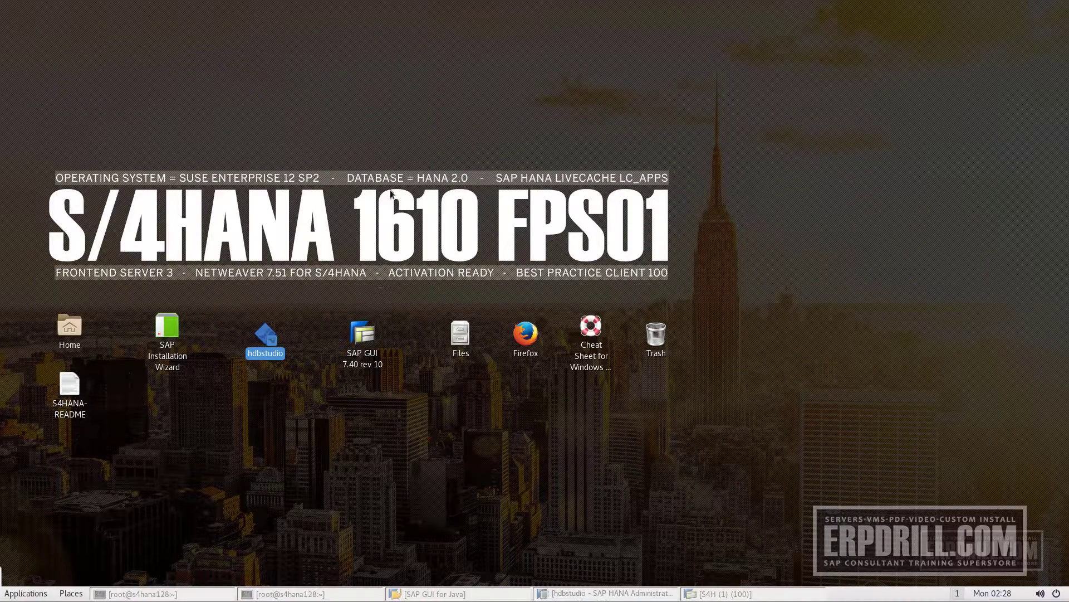
click(454, 396)
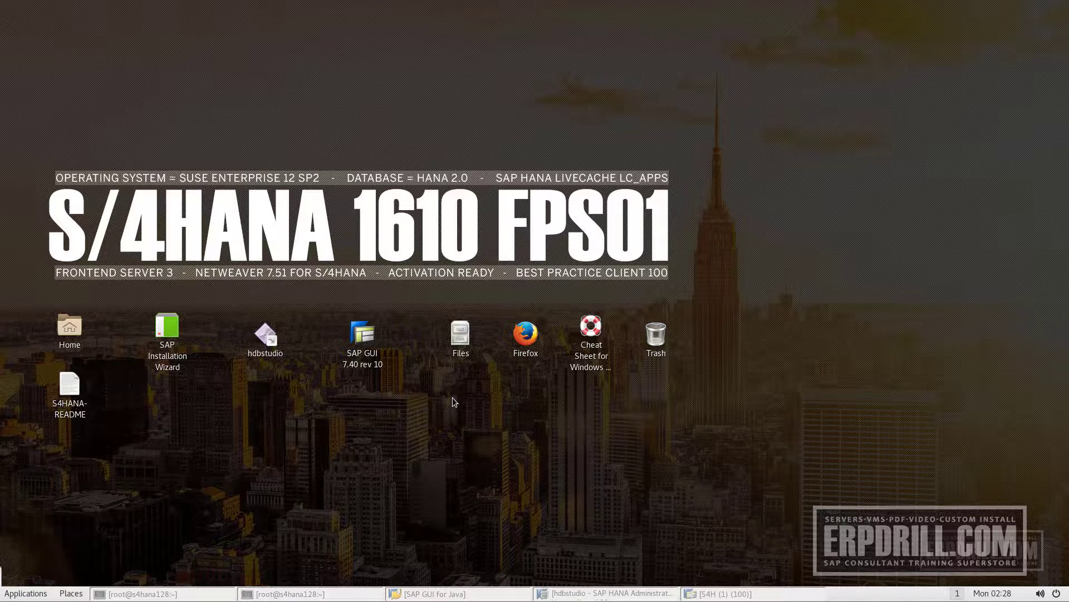